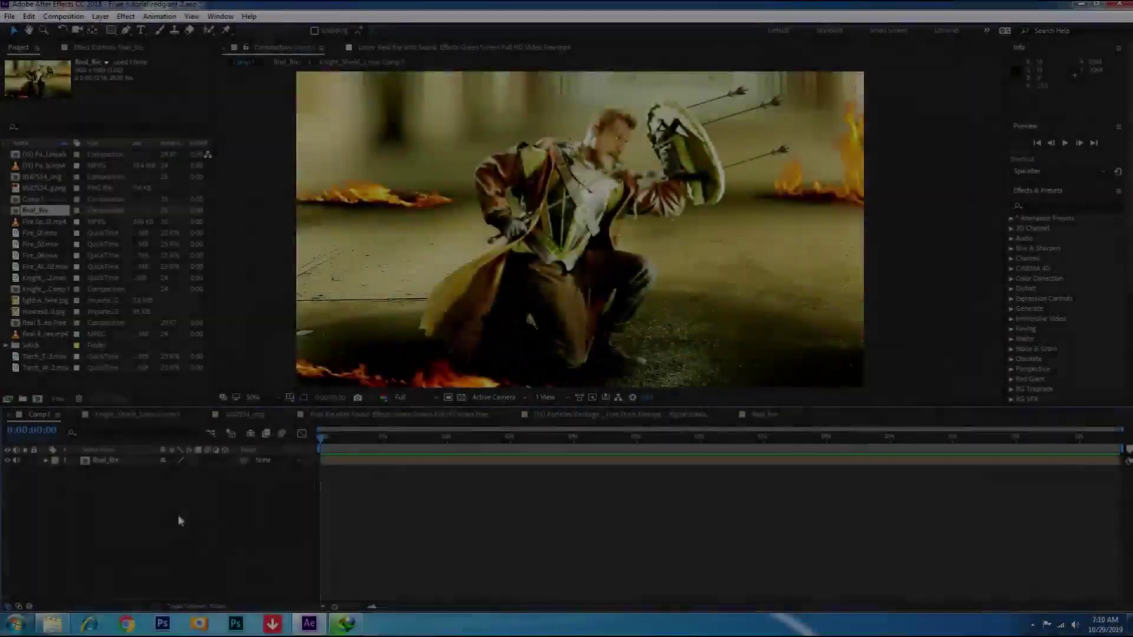
Dismiss the registration warning and create a new composition, Comp 2, with default settings
right_click(178, 515)
mouse_move(239, 385)
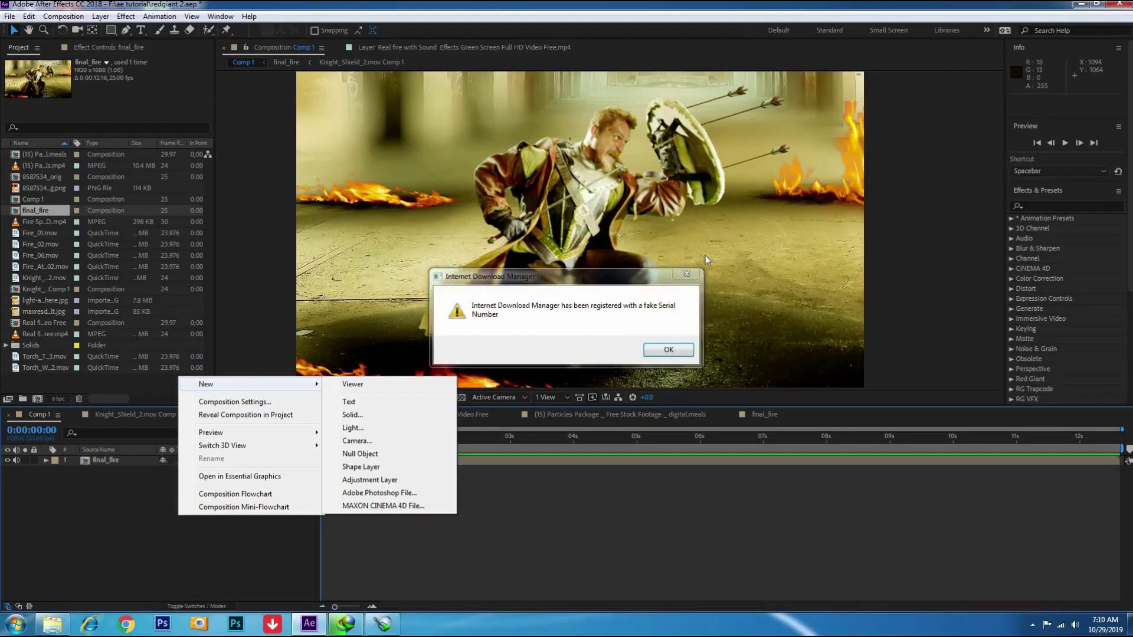
click(666, 350)
click(63, 18)
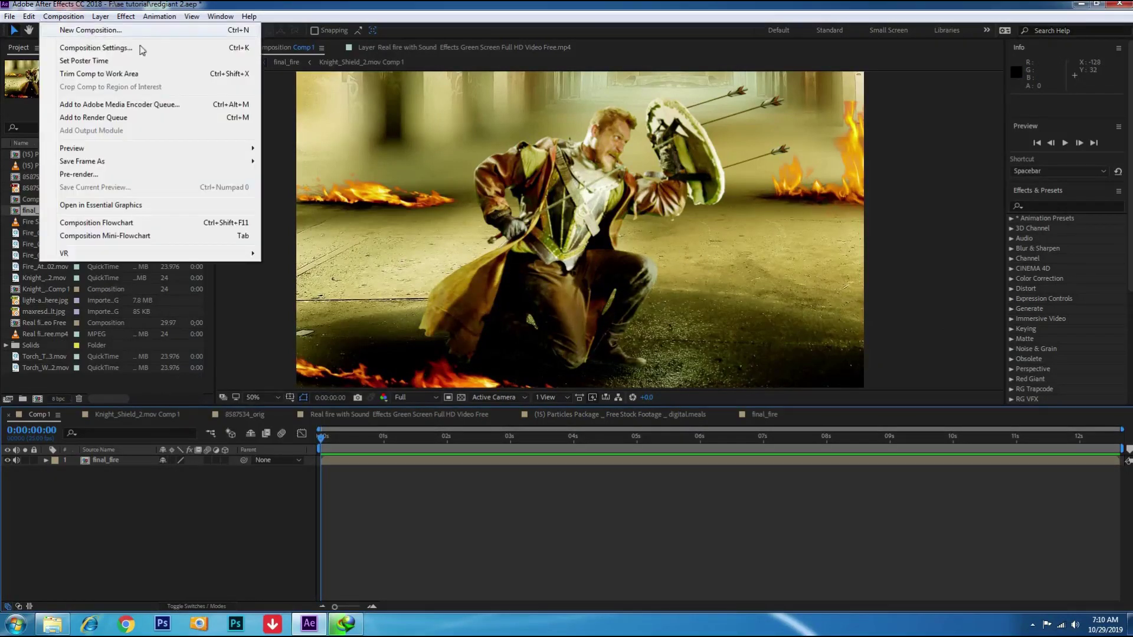
click(91, 30)
click(638, 445)
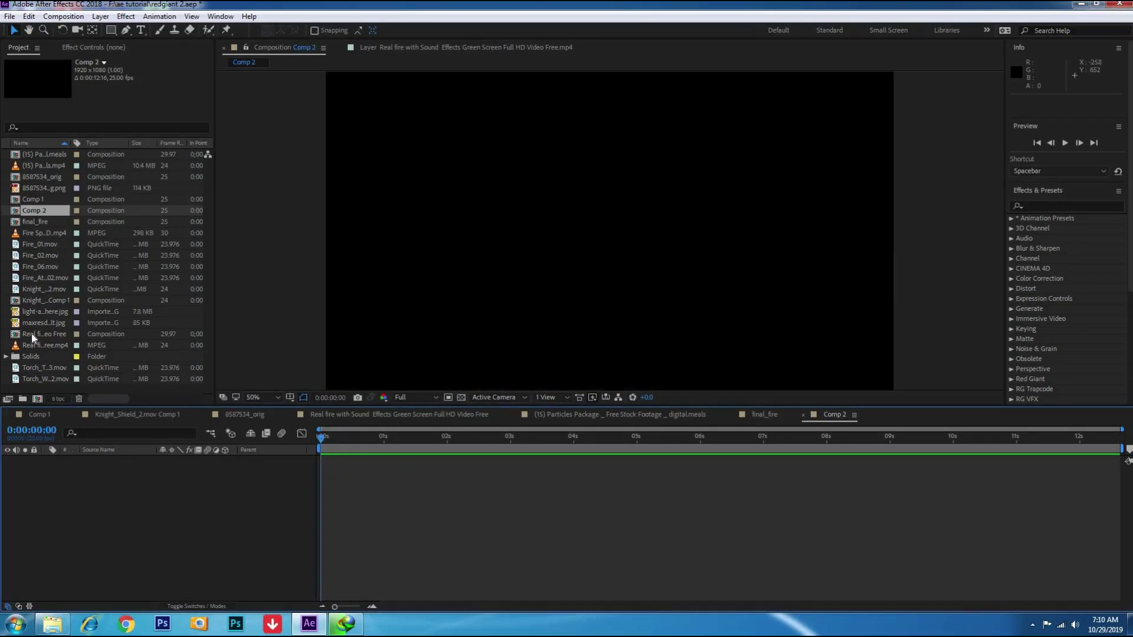
Add the corridor photo to Comp 2, zoom to 25%, and reposition and shrink it to fill the frame
click(46, 323)
click(45, 312)
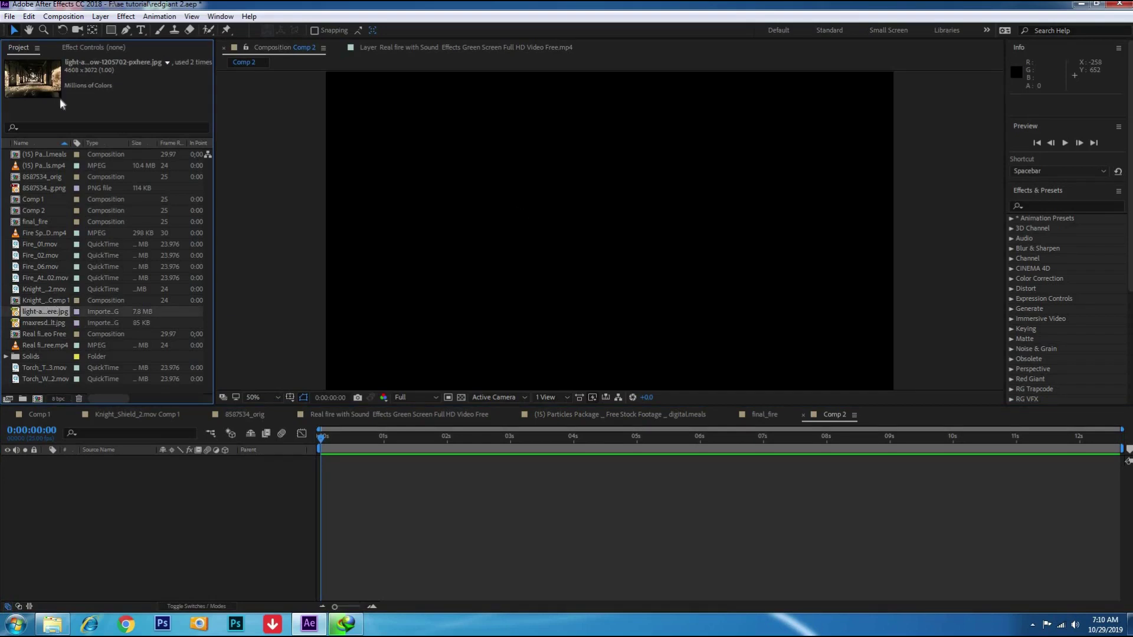
drag(105, 520, 105, 522)
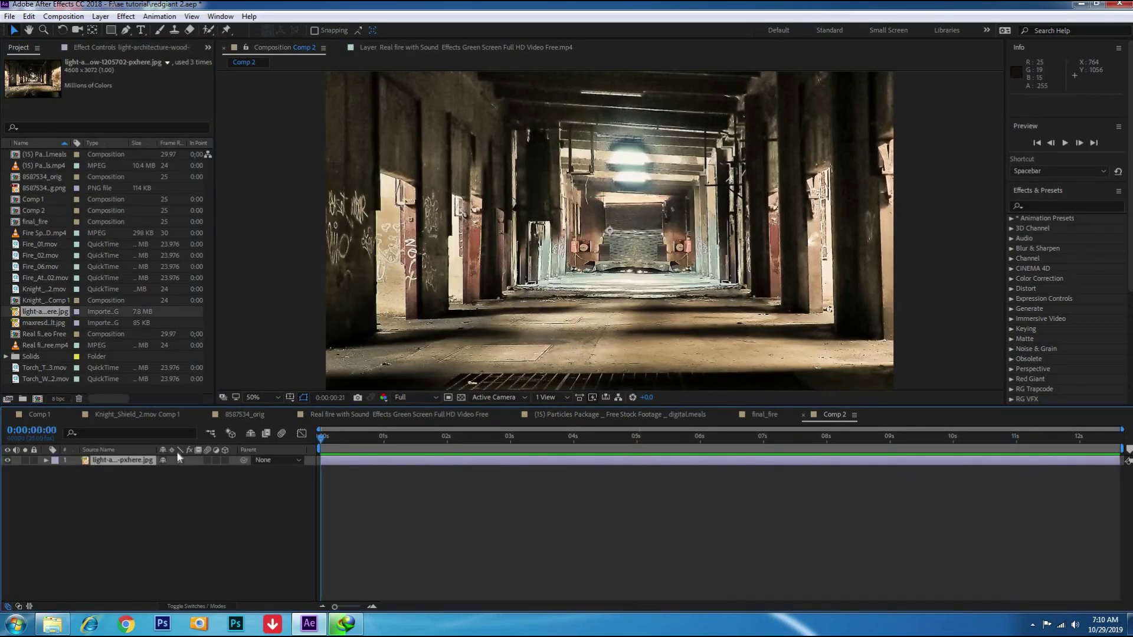
key(comma)
drag(603, 279, 636, 242)
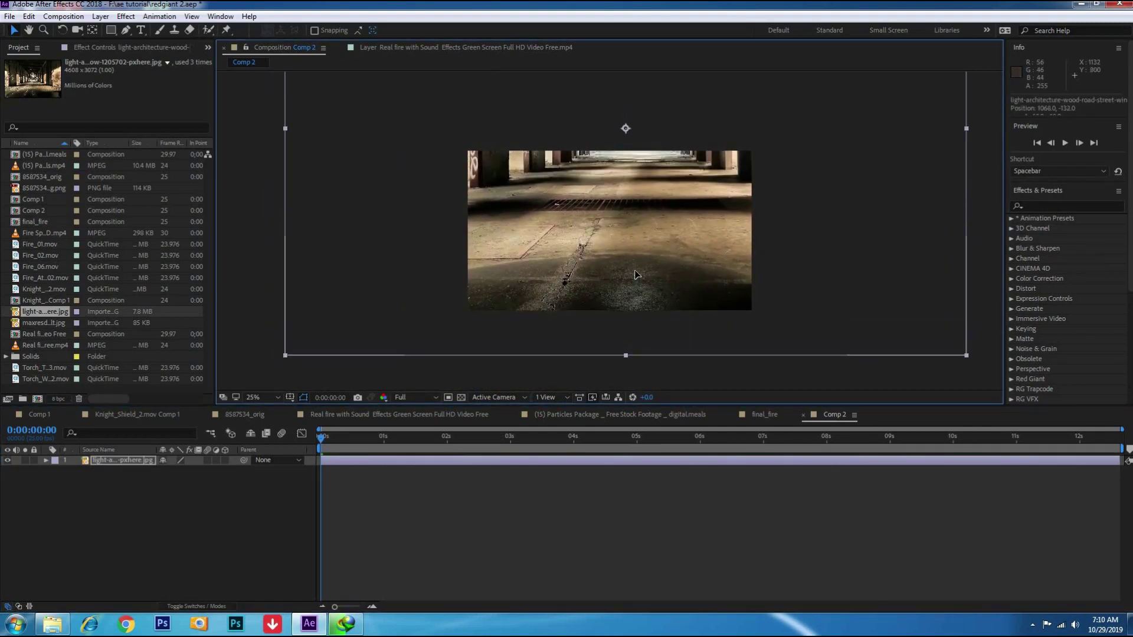
drag(636, 242, 636, 294)
mouse_move(967, 375)
mouse_down()
mouse_move(655, 308)
mouse_move(652, 295)
mouse_up()
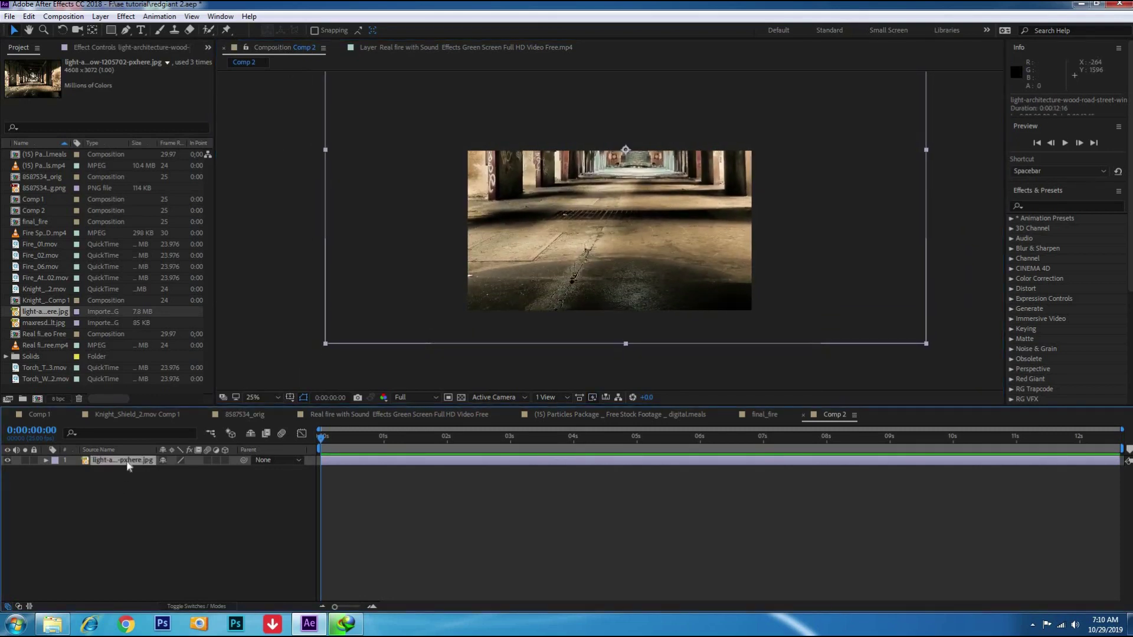
Duplicate the corridor layer with Ctrl+D and the Edit menu's copy and duplicate commands
key(ctrl+d)
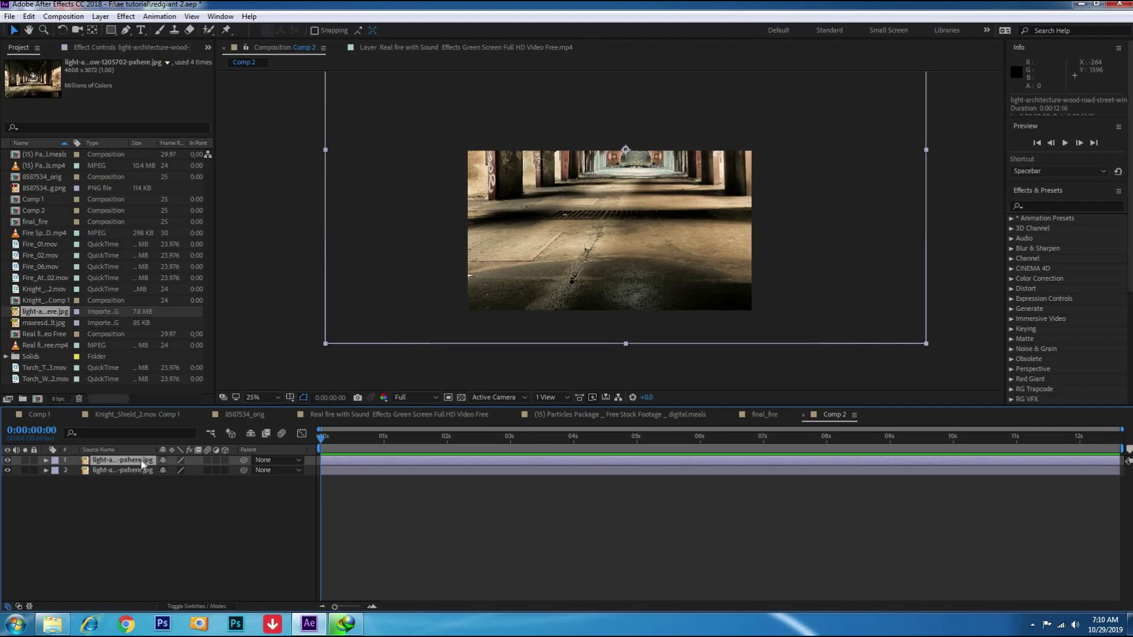
click(29, 16)
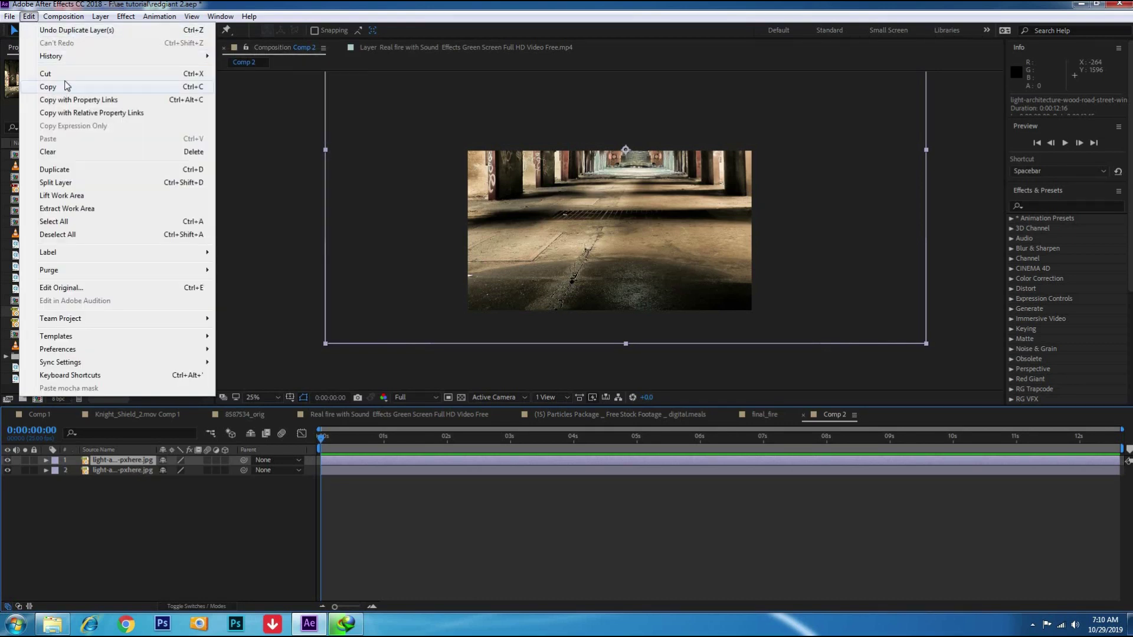
click(122, 464)
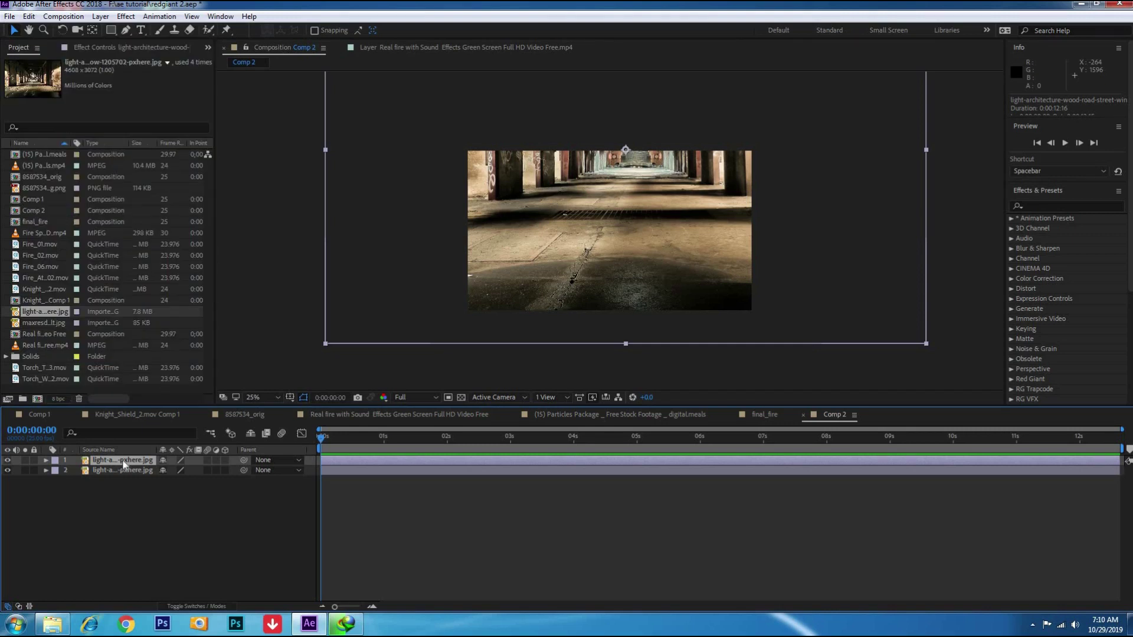
click(29, 16)
click(45, 83)
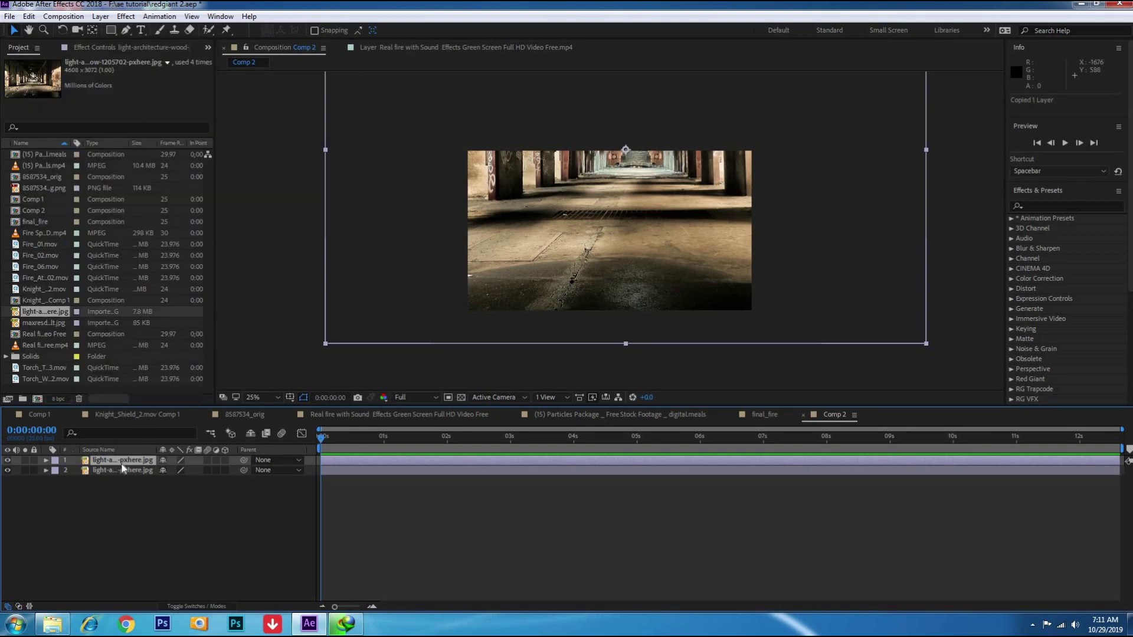
click(29, 17)
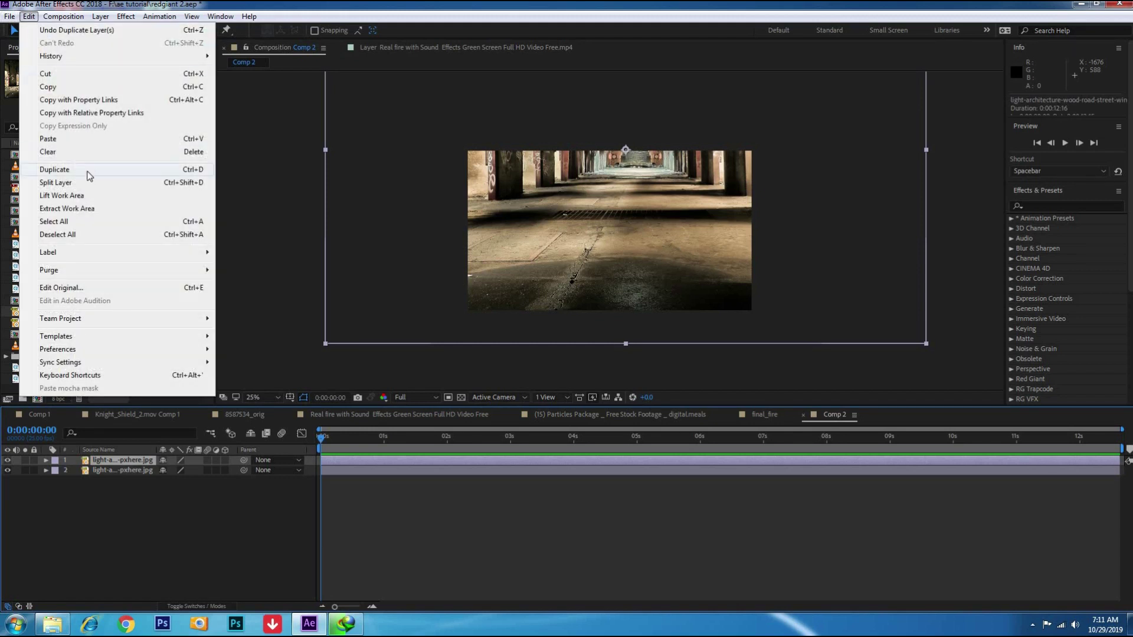
click(123, 173)
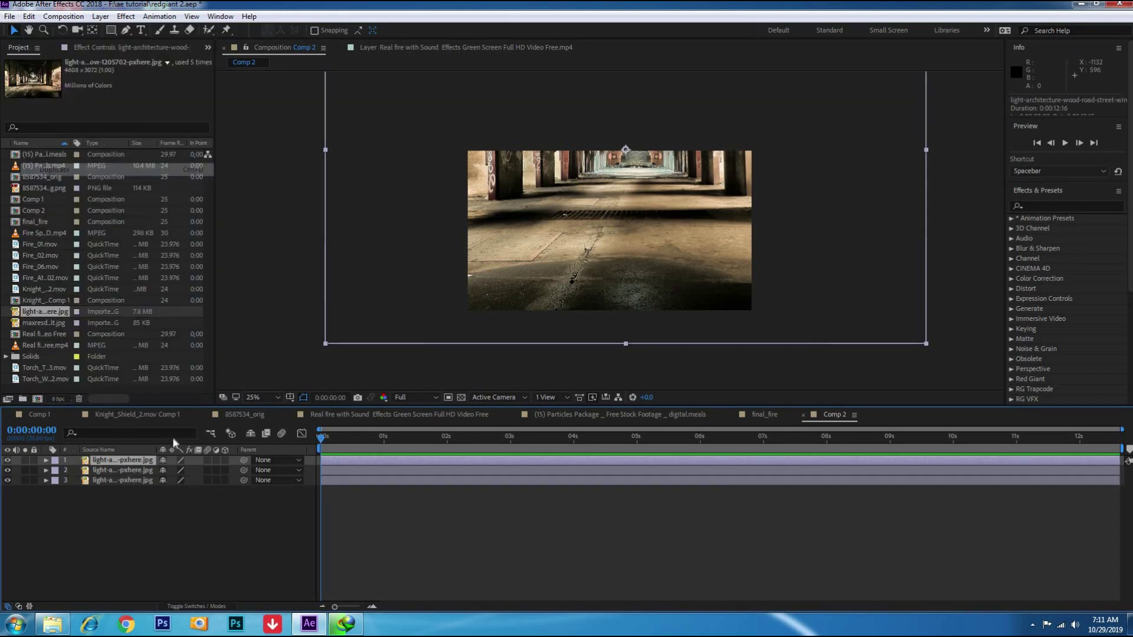
Delete the extra corridor copies and duplicate the remaining one, leaving two corridor layers
key(Delete)
click(128, 459)
key(Delete)
click(129, 460)
click(27, 17)
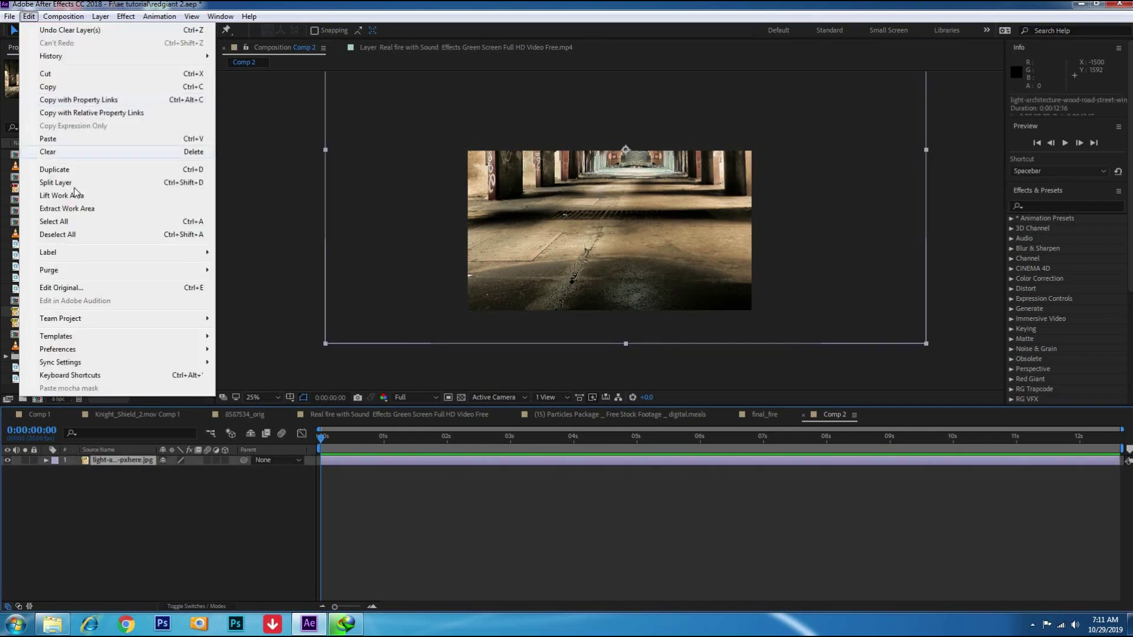
click(55, 170)
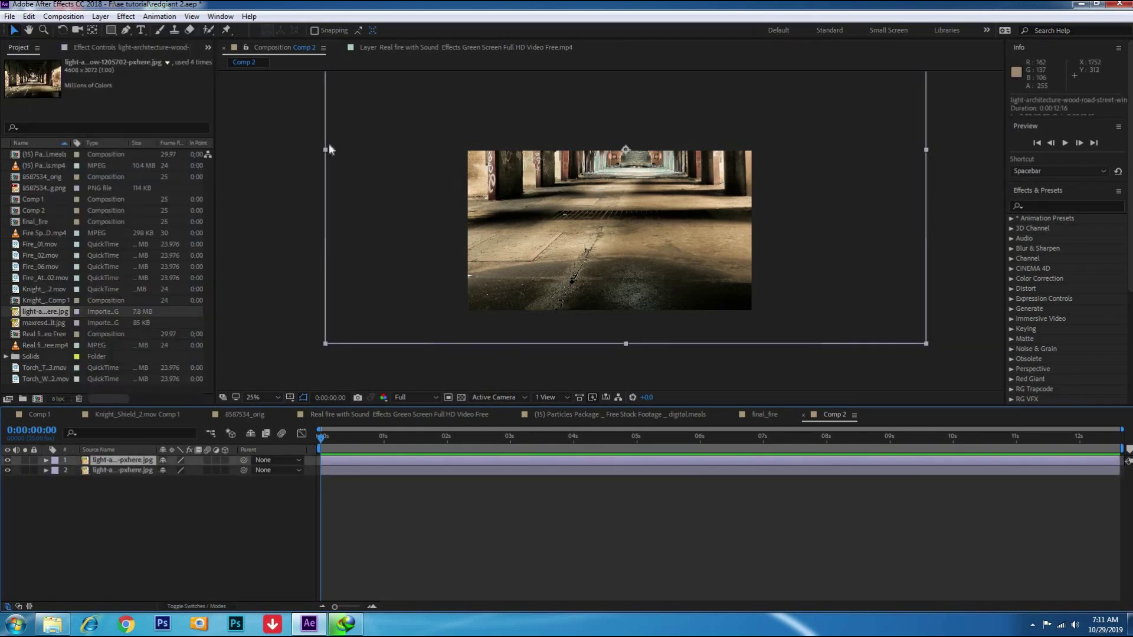
click(112, 32)
Draw a rectangular mask over the upper corridor and apply Camera Lens Blur at Blur Radius 88
click(157, 36)
drag(419, 108, 775, 239)
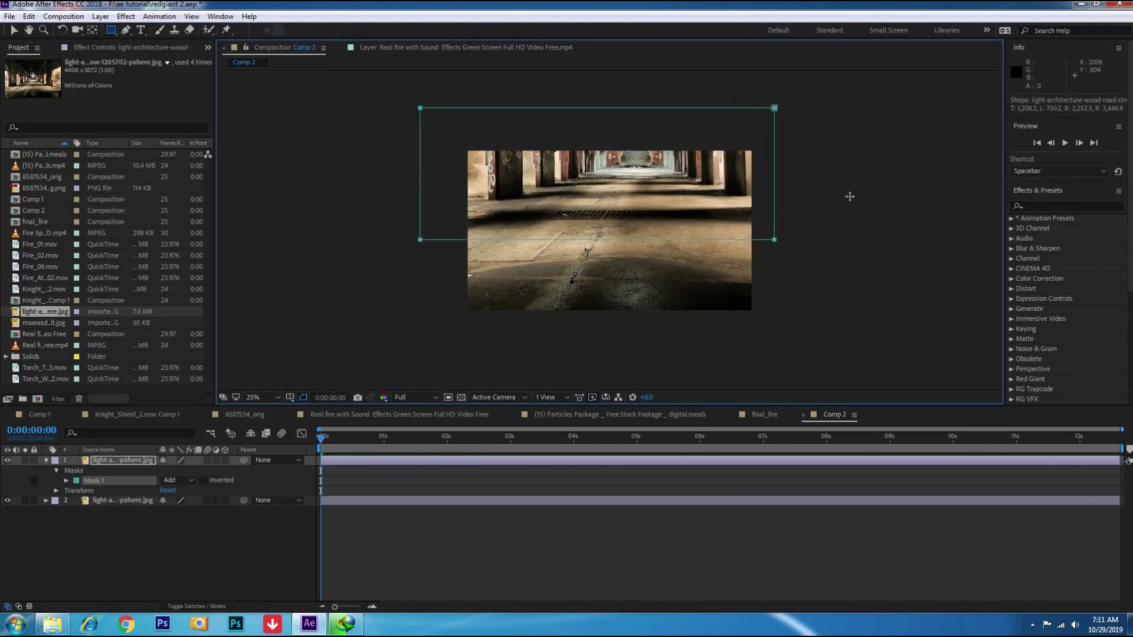
click(1068, 207)
text(camer)
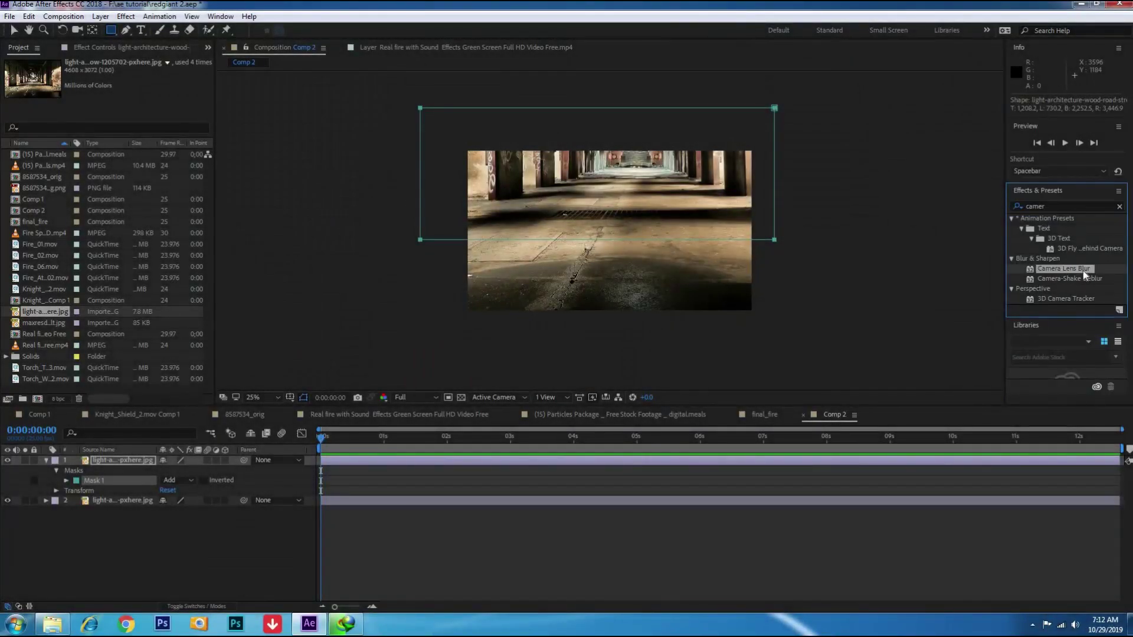
double_click(1085, 275)
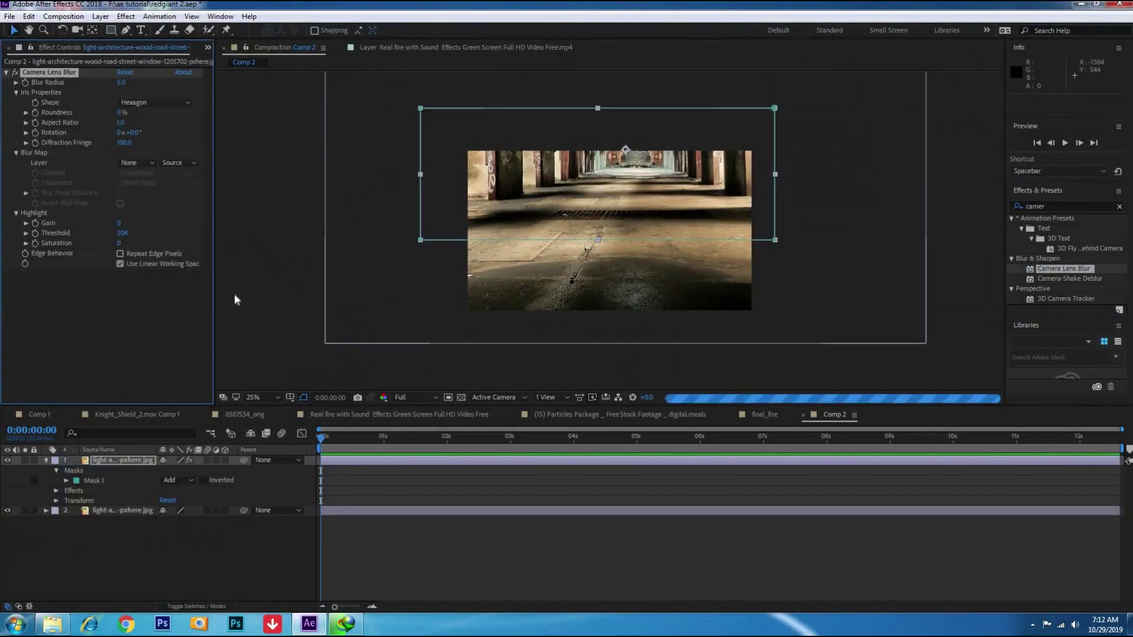
Show the blurred layer's mask properties and add the knight clip above the corridor layers
click(108, 466)
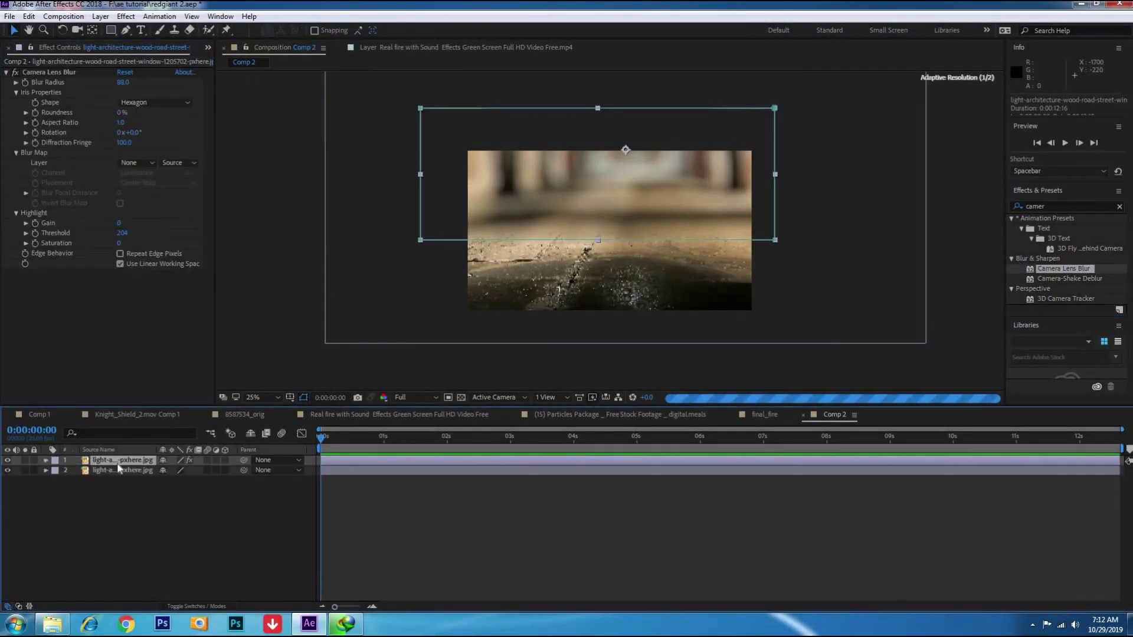
key(m)
key(m)
key(m)
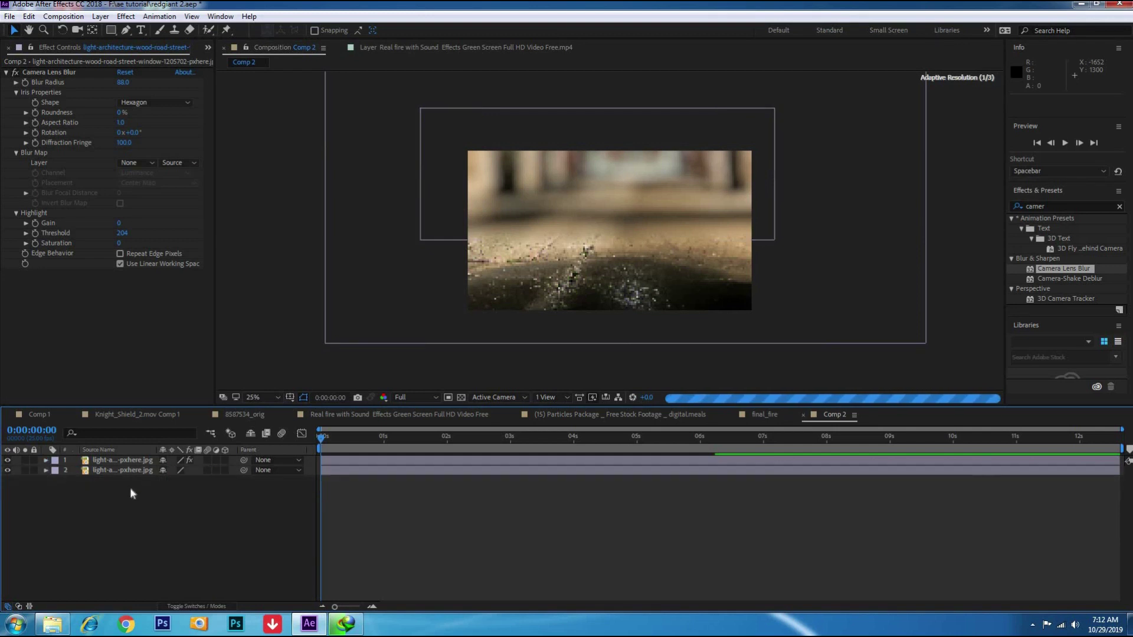
click(207, 48)
drag(67, 288, 674, 275)
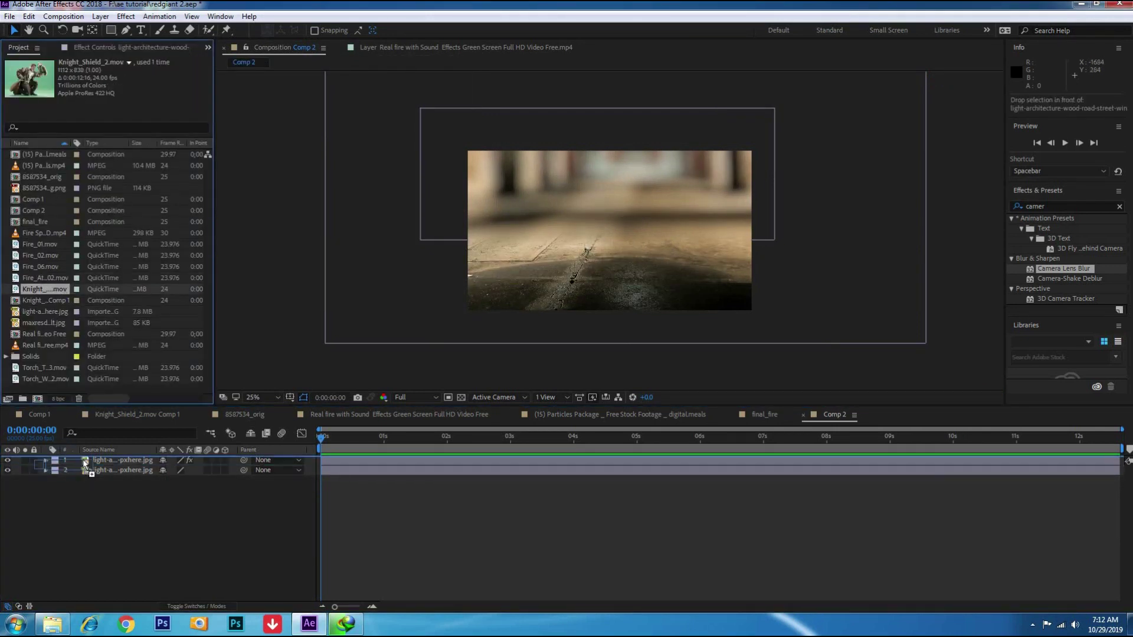
Scale the knight layer to 133% and position him in the frame
scroll(674, 274, up, 2)
key(s)
drag(174, 470, 195, 470)
scroll(614, 236, down, 1)
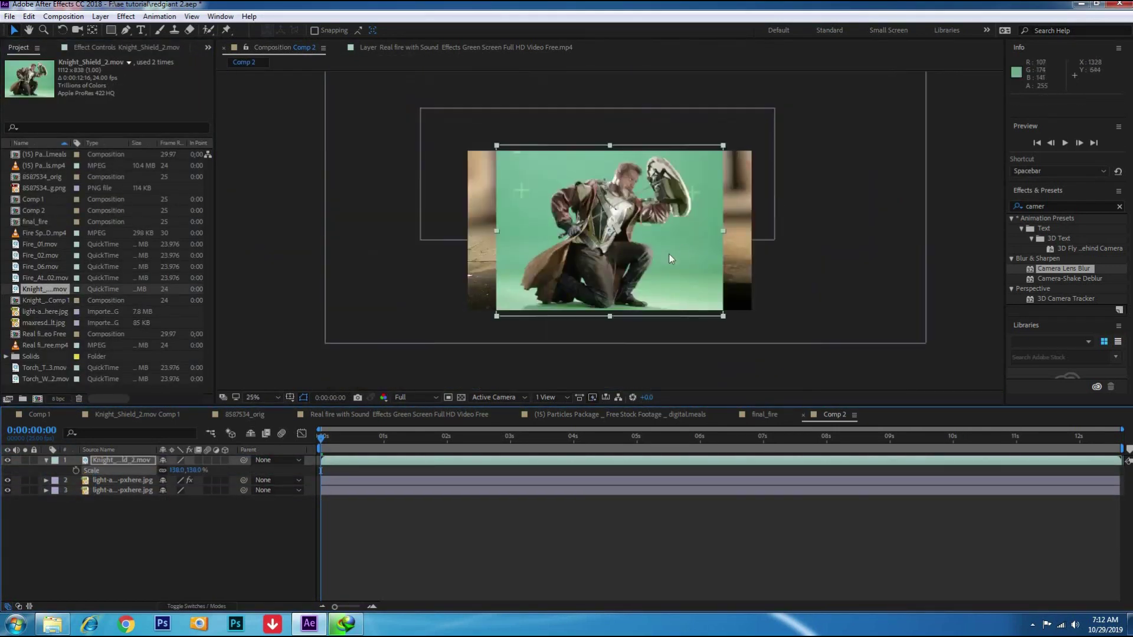
scroll(649, 248, up, 1)
drag(655, 265, 655, 242)
scroll(655, 253, down, 1)
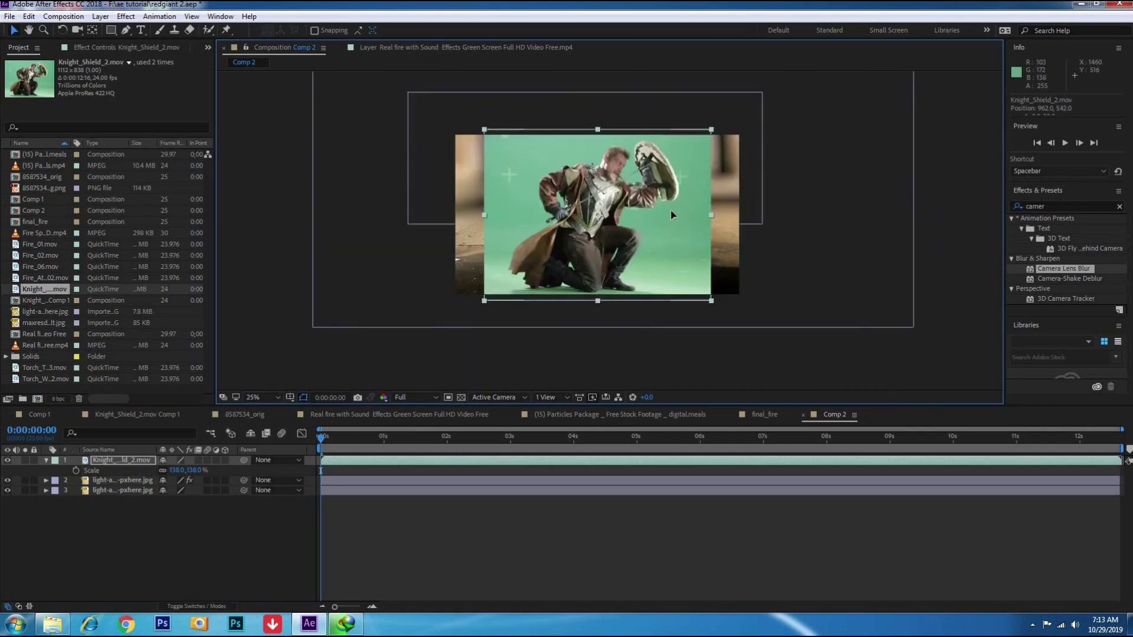
scroll(709, 207, up, 1)
drag(195, 470, 190, 470)
Apply Primatte Keyer 6 to the knight and sample the leftover green with Clean Background
click(126, 16)
mouse_move(177, 295)
click(356, 347)
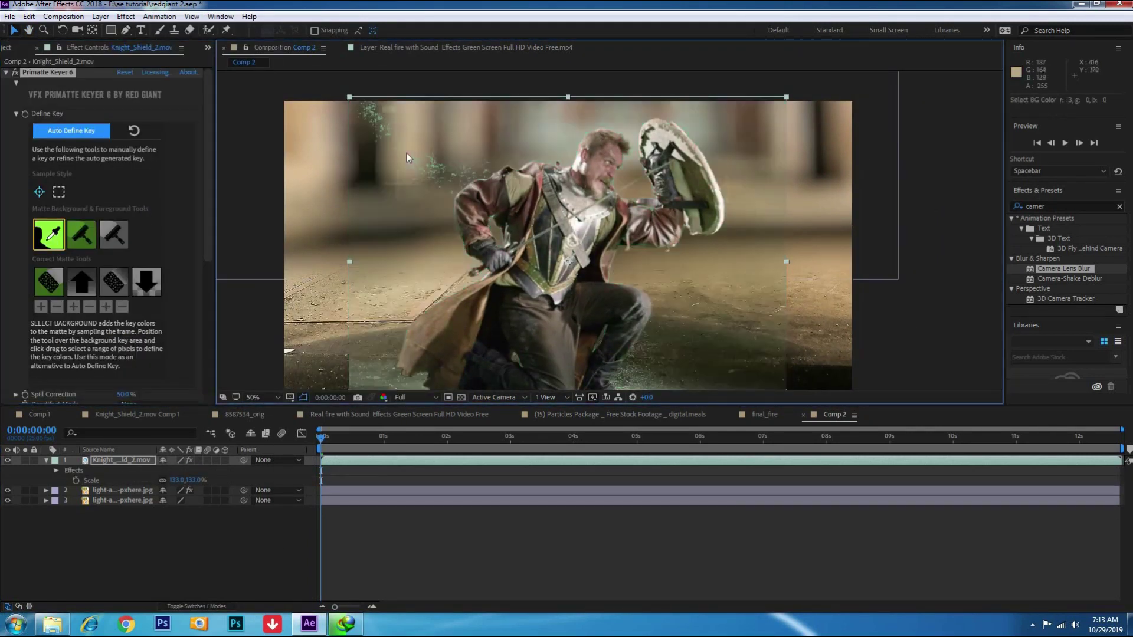
click(82, 234)
drag(726, 356, 734, 327)
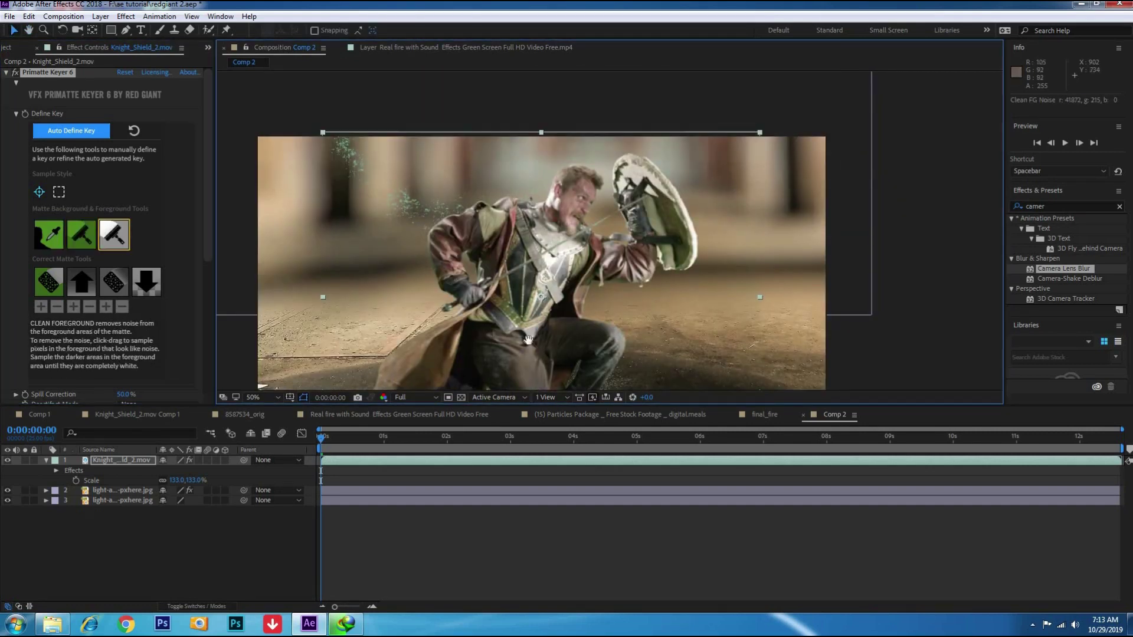
Sample remaining matte noise and enlarge the keyer's region of interest left, right and downward
scroll(447, 400, down, 3)
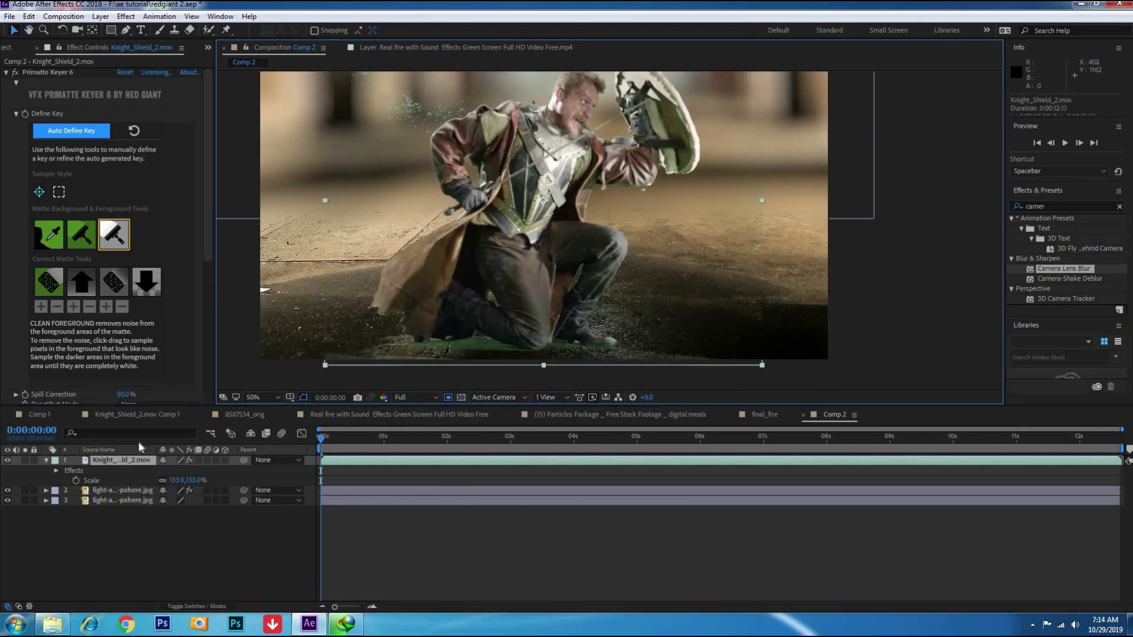
drag(409, 109, 437, 124)
mouse_move(479, 205)
mouse_down()
mouse_move(489, 211)
mouse_move(507, 193)
mouse_up()
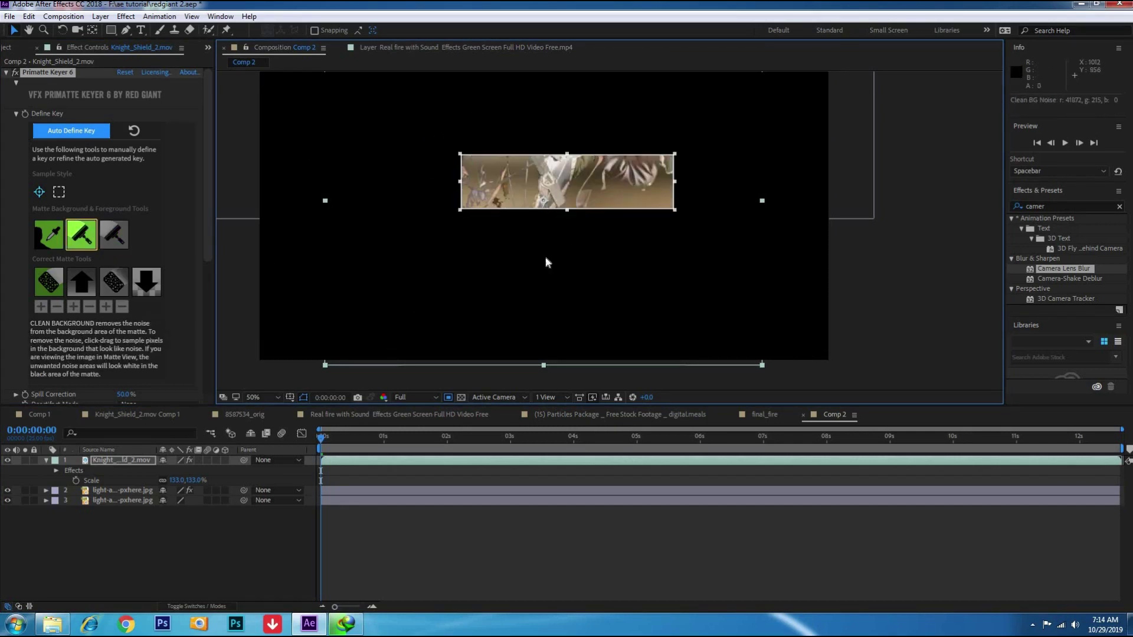
drag(461, 197, 295, 197)
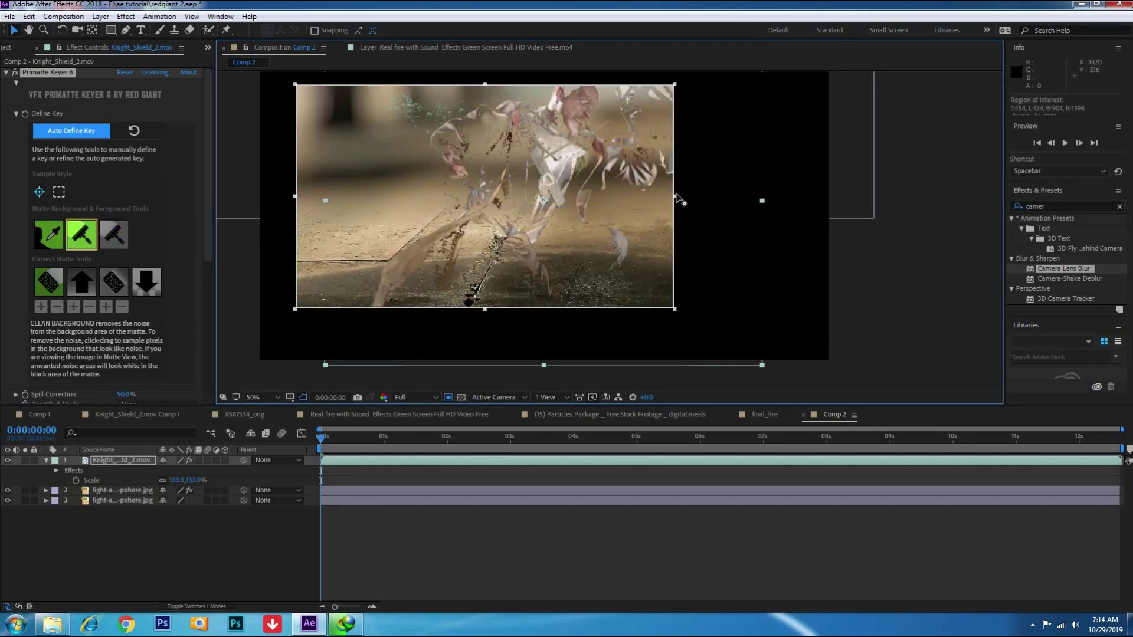
drag(675, 197, 830, 197)
drag(563, 308, 563, 359)
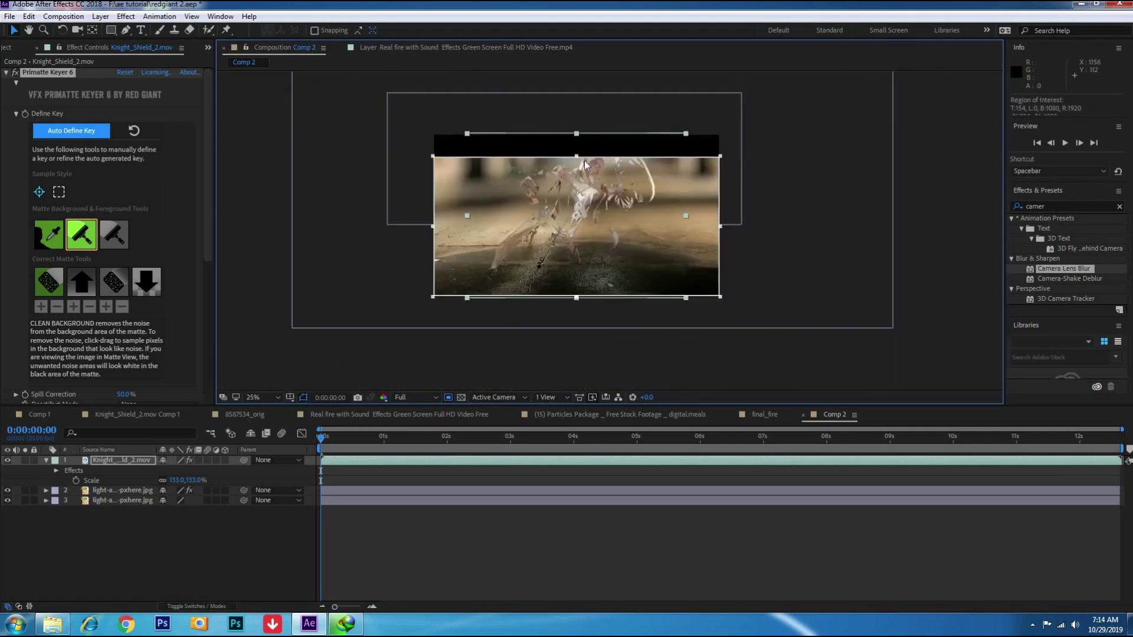
Sample foreground noise on the knight and set Spill Correction to 34.5%
click(114, 234)
click(599, 159)
scroll(18, 330, down, 3)
click(16, 314)
drag(112, 333, 136, 333)
scroll(179, 338, down, 2)
drag(182, 251, 89, 253)
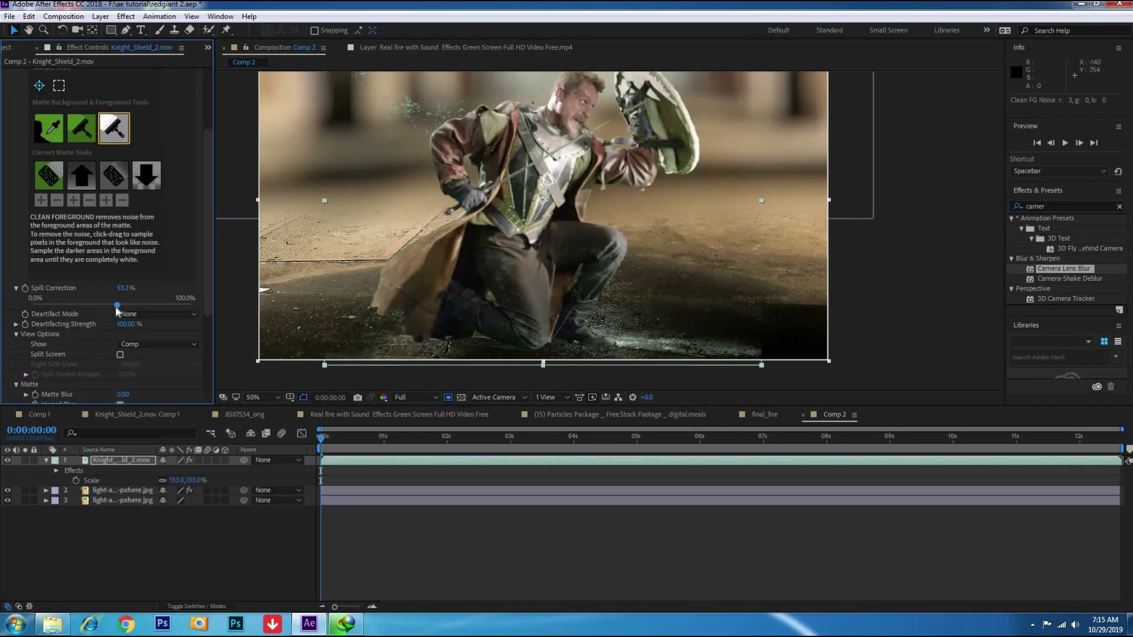
Turn on Spill Killer, dismiss the registration pop-ups, and check the key with Invert Matte
scroll(26, 371, down, 3)
scroll(157, 362, down, 3)
scroll(91, 353, down, 3)
click(120, 264)
click(120, 264)
click(677, 359)
click(637, 367)
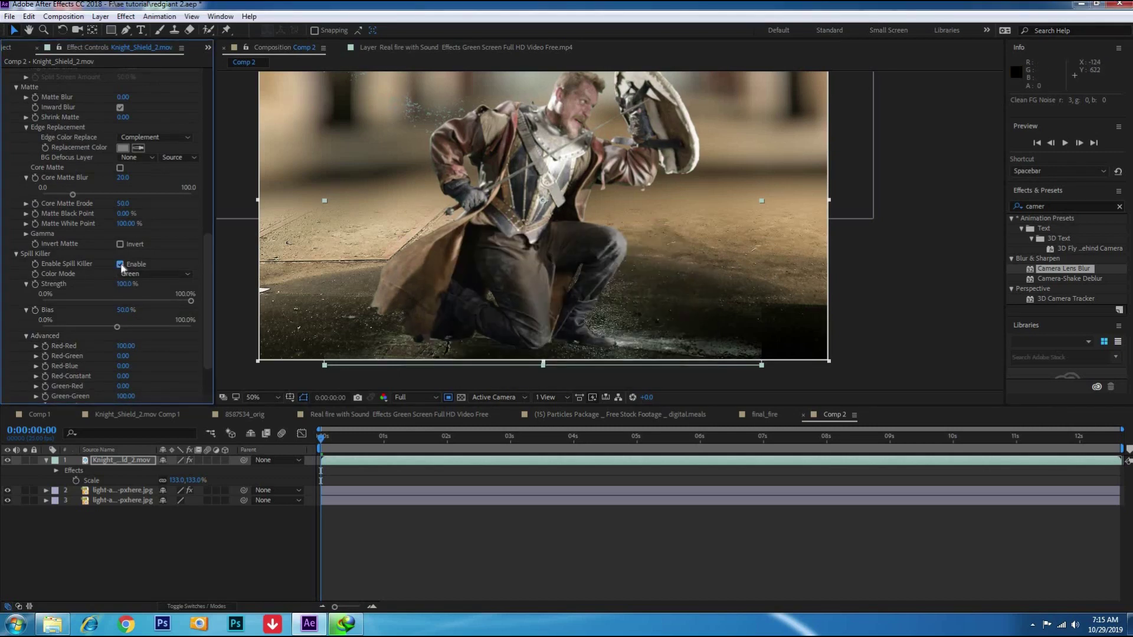
click(120, 264)
scroll(104, 257, up, 1)
click(121, 270)
scroll(145, 254, up, 5)
click(156, 284)
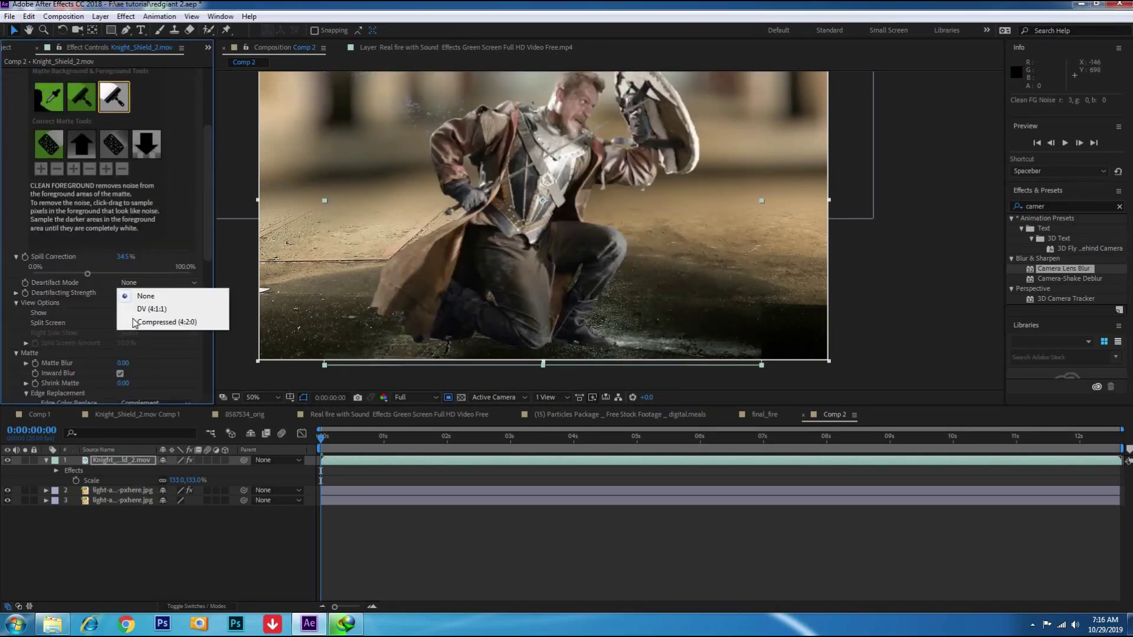
Adjust the deartifact settings, raising Shrink Matte to tighten the knight's matte
click(127, 294)
mouse_move(122, 330)
mouse_down()
mouse_move(146, 336)
mouse_move(136, 306)
mouse_up()
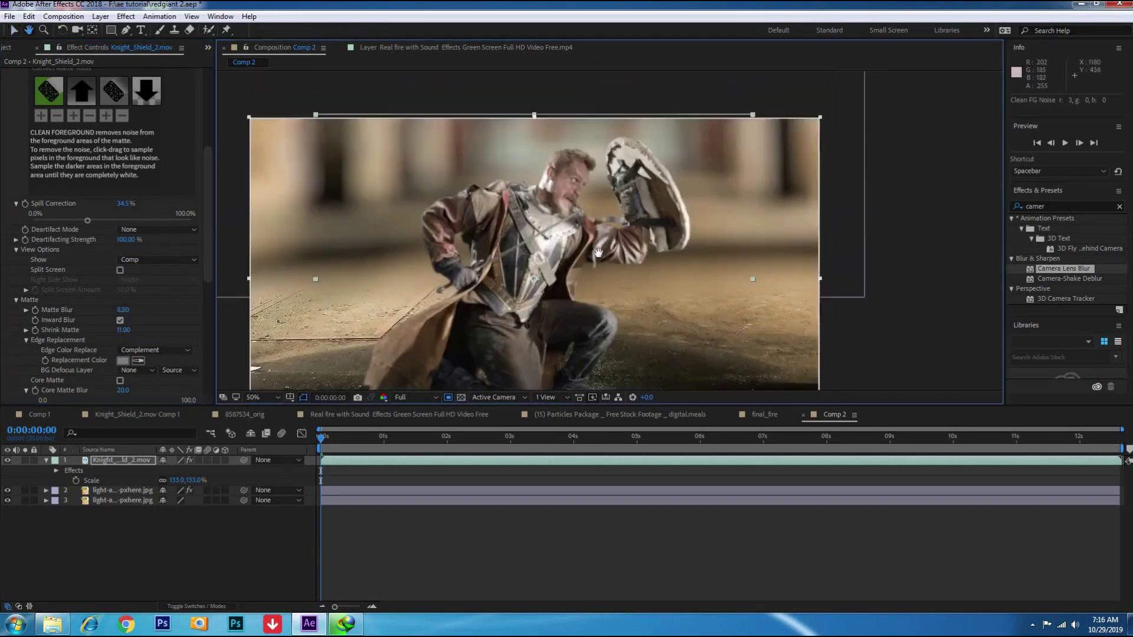
scroll(164, 186, up, 5)
scroll(153, 200, down, 2)
scroll(109, 239, up, 3)
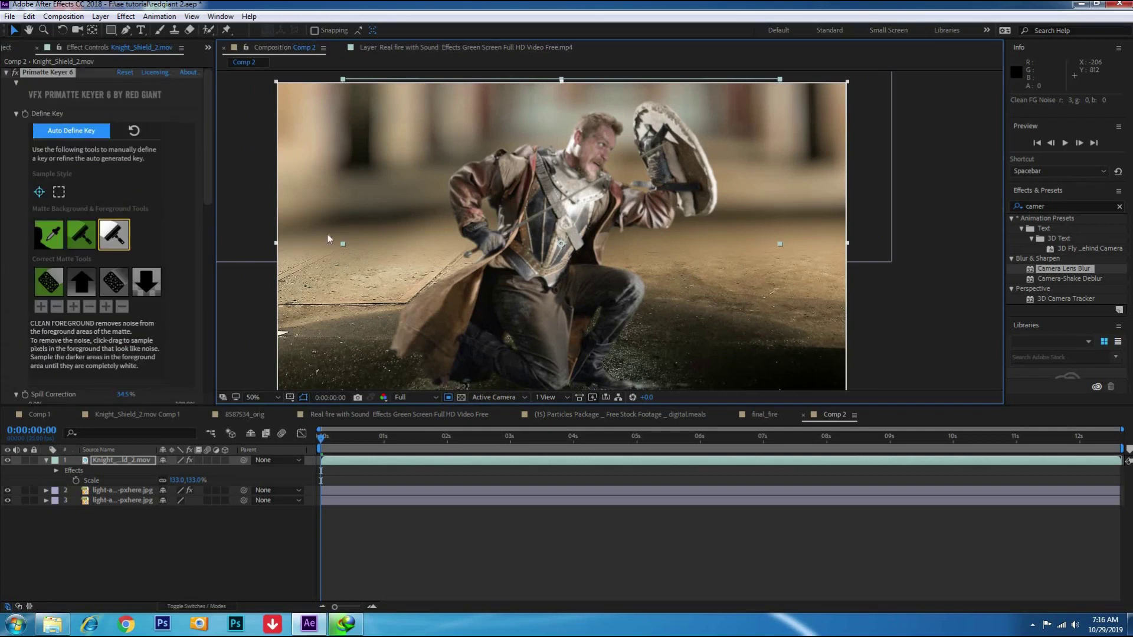
At about one second into the footage, trace a Pen mask around the knight's leg and foot
drag(683, 174, 470, 316)
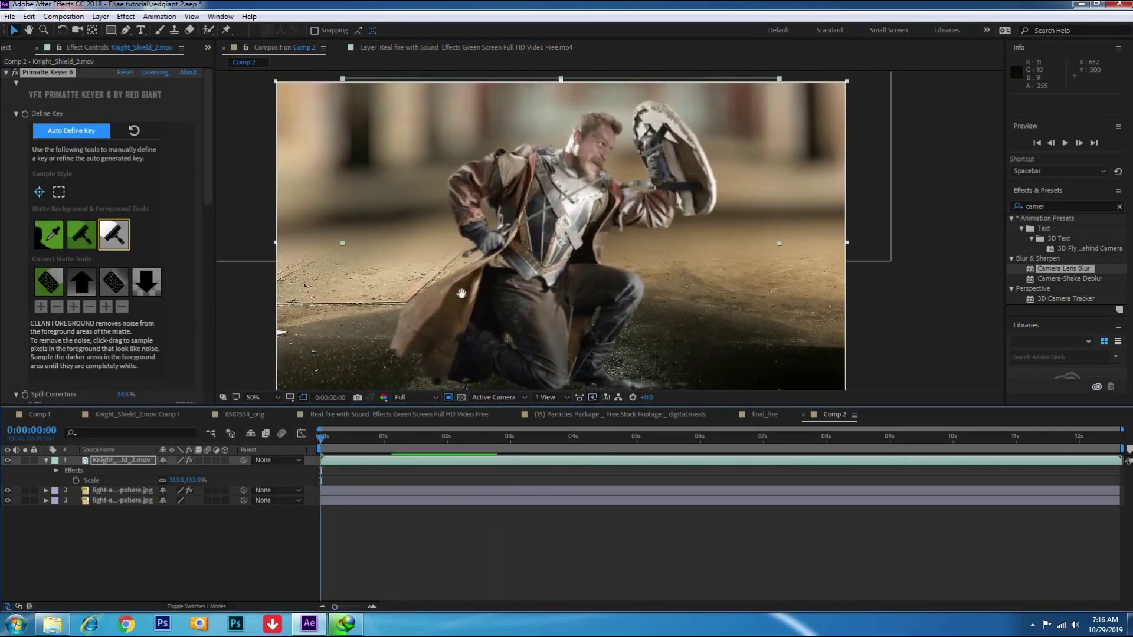
drag(470, 315, 437, 308)
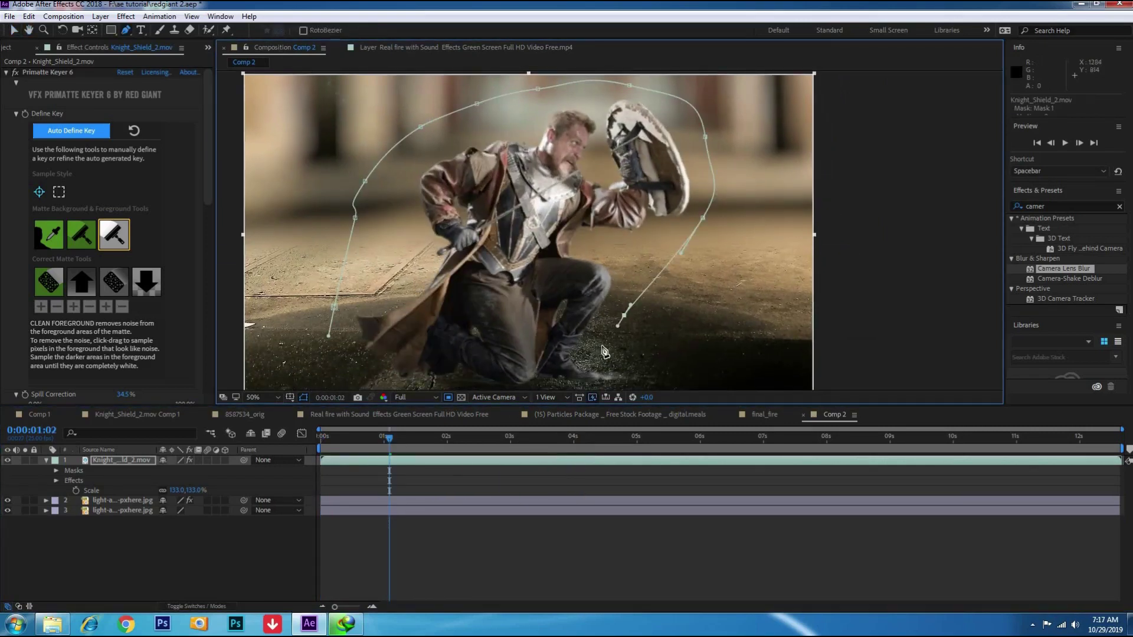
scroll(604, 352, down, 2)
click(592, 308)
click(601, 328)
click(577, 340)
click(550, 340)
drag(504, 341, 498, 338)
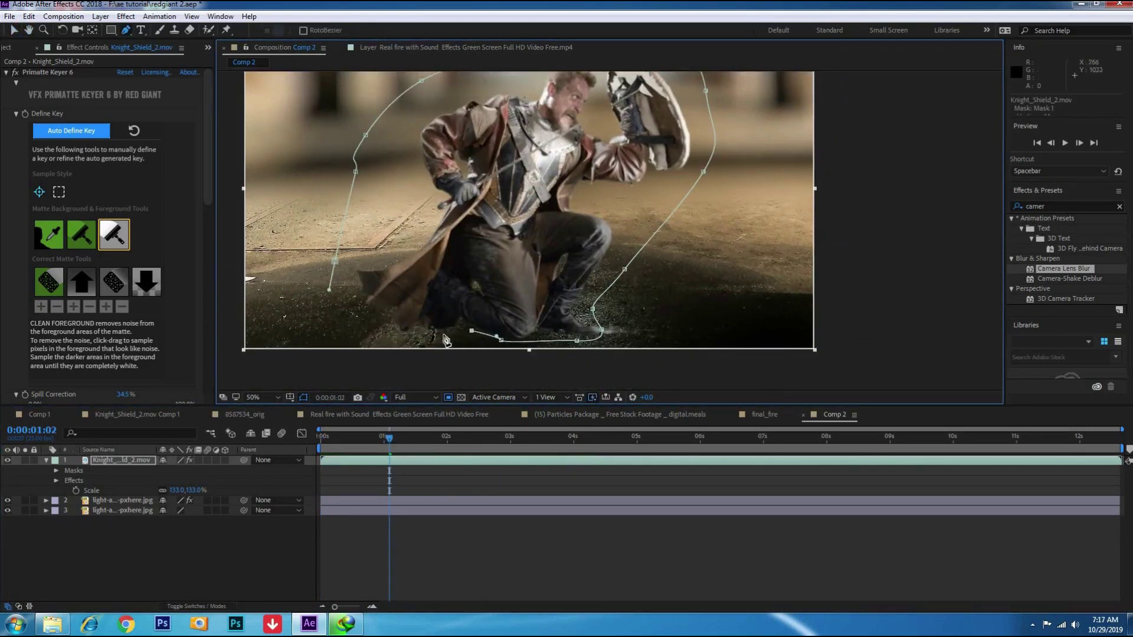
Preview the composition, then duplicate the masked knight layer
key(space)
drag(390, 437, 793, 451)
key(space)
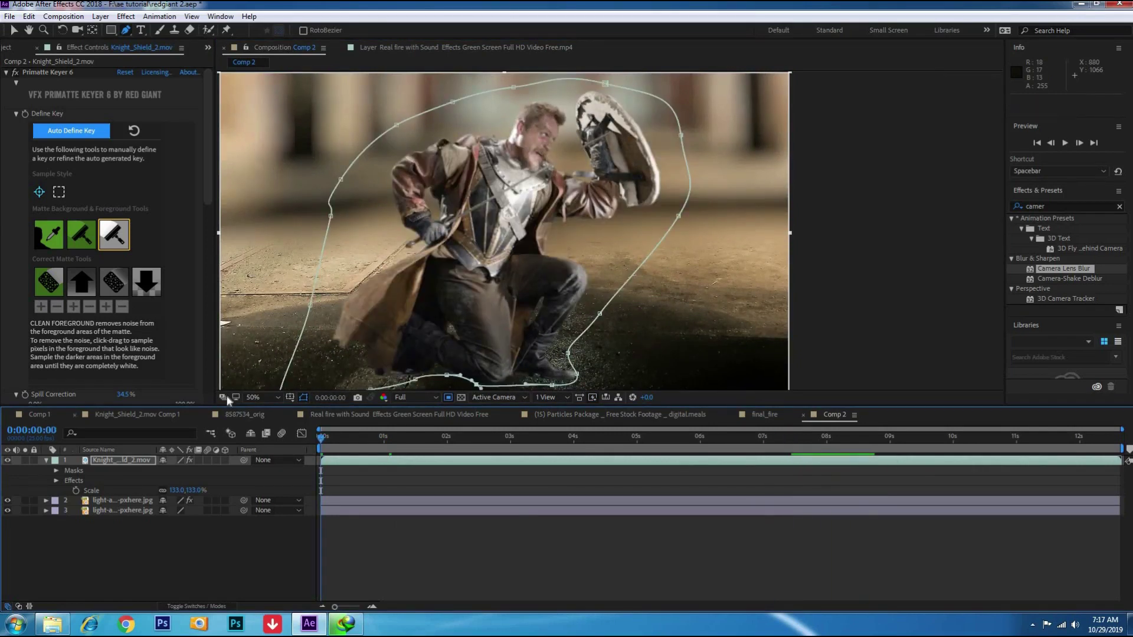
click(139, 553)
click(118, 460)
click(29, 16)
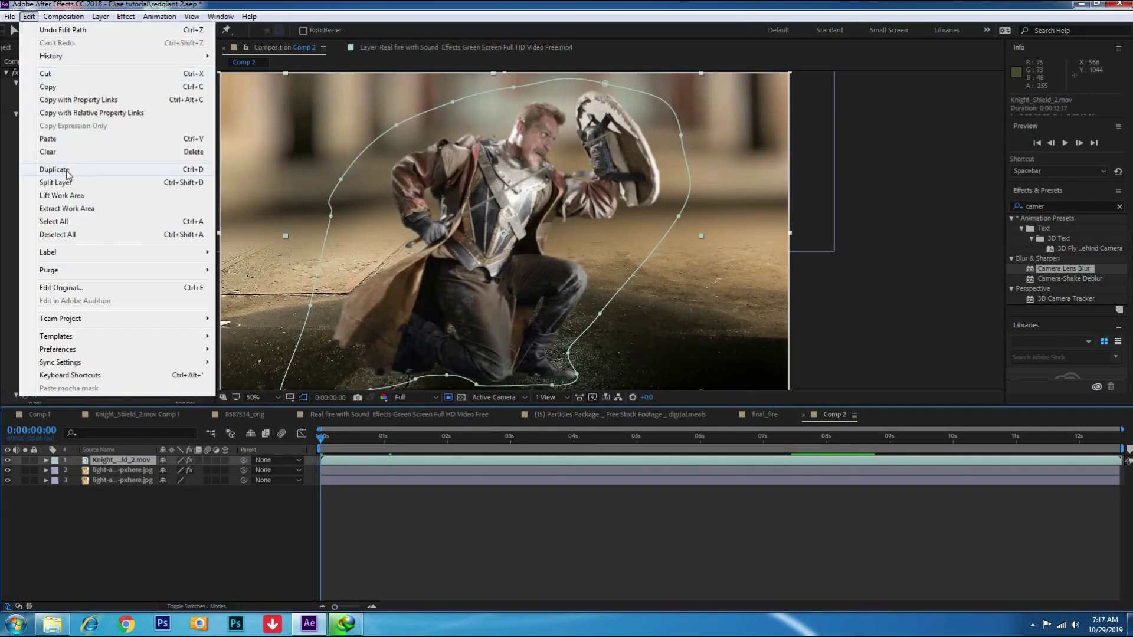
click(45, 164)
Start Track Camera on the knight layer, then undo it
click(159, 16)
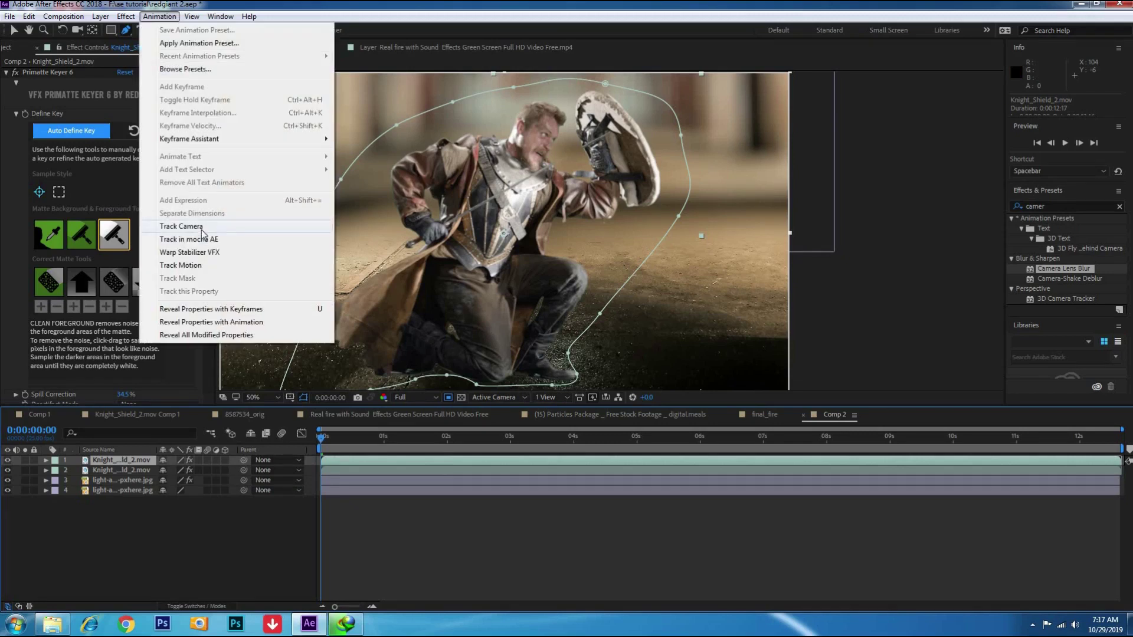
click(177, 222)
key(ctrl+z)
Start Track Motion on the knight, placing the track point on the shield and enabling Rotation
click(159, 16)
click(177, 245)
scroll(760, 170, down, 4)
scroll(760, 170, up, 2)
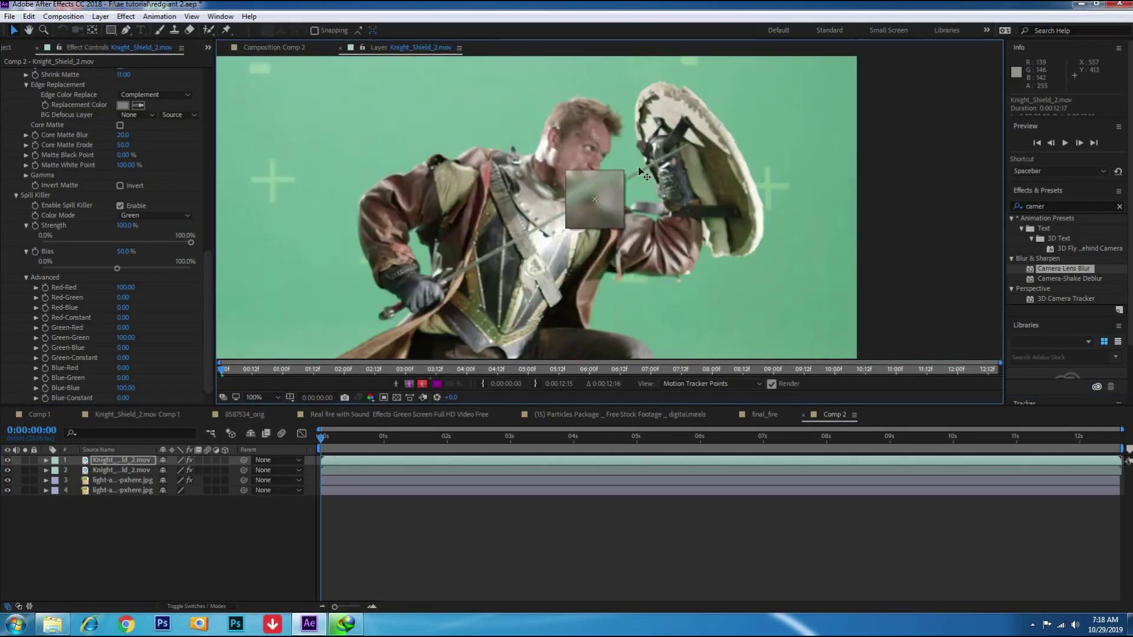
scroll(1055, 368, down, 2)
drag(1049, 405, 1049, 476)
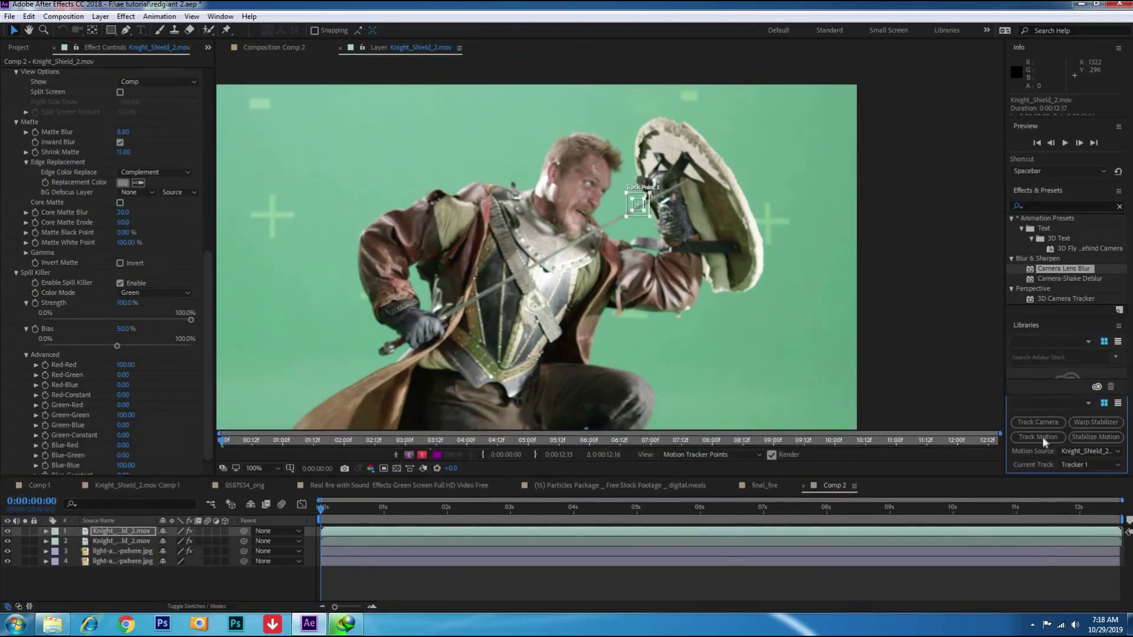
drag(610, 242, 690, 162)
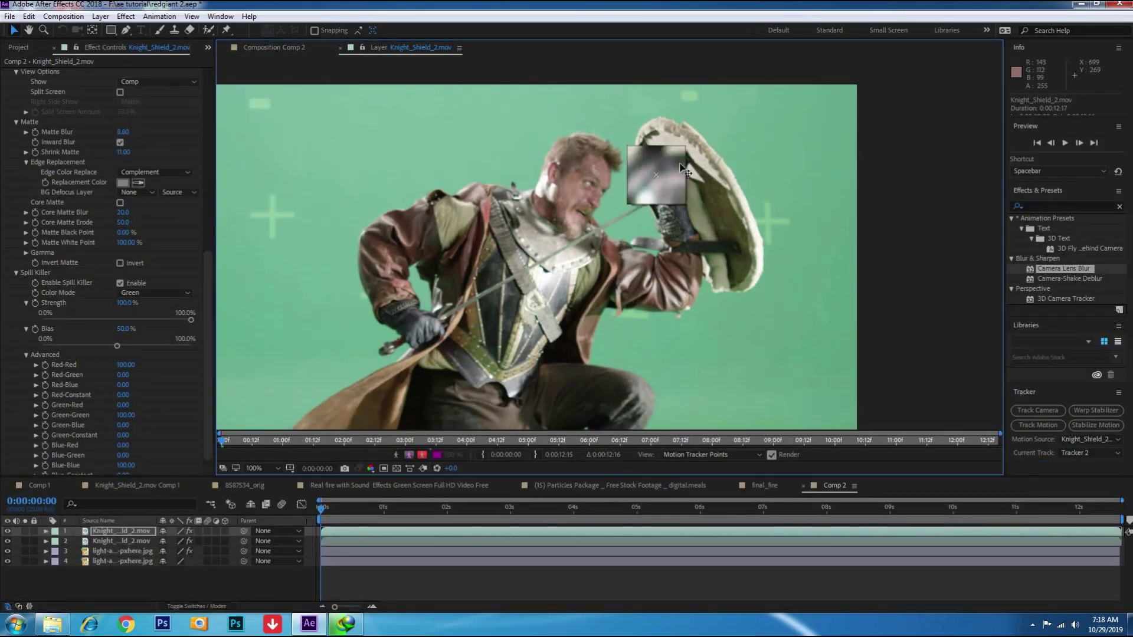
click(1086, 429)
click(1055, 464)
scroll(755, 266, up, 4)
drag(641, 259, 643, 258)
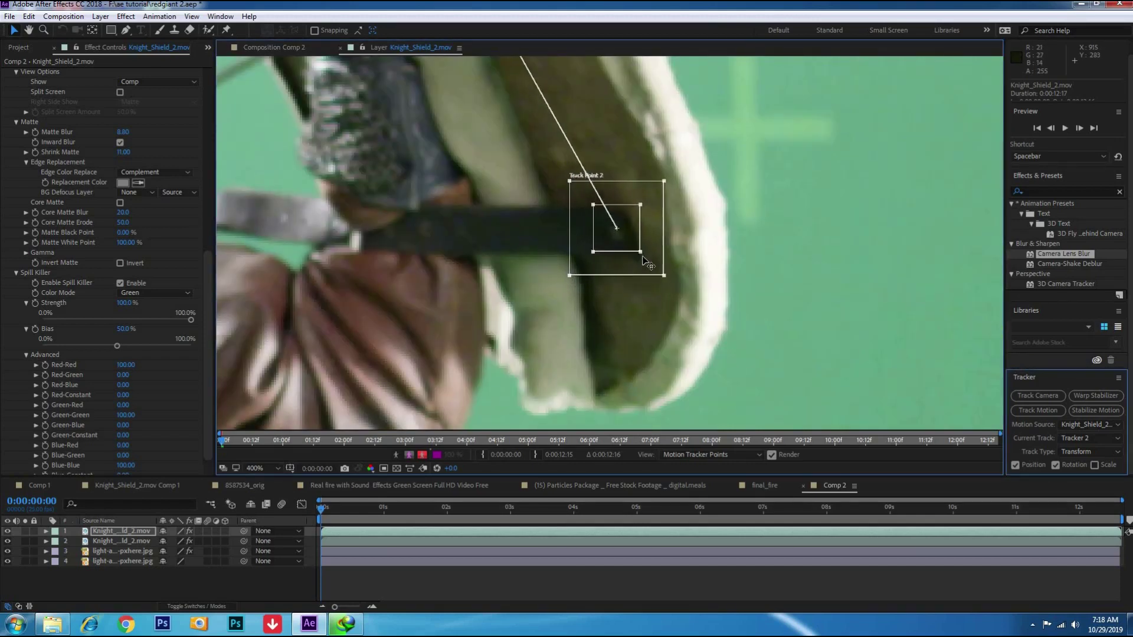
Enlarge the first track point's search area, reset the track type to Transform, and select Tracker 1
scroll(677, 293, down, 2)
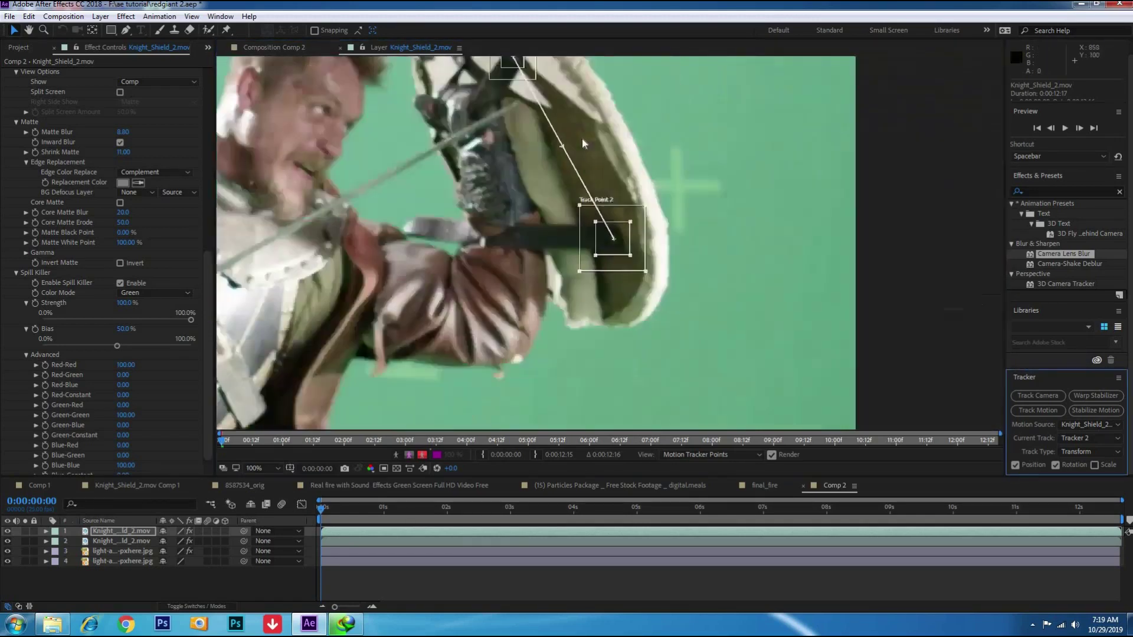
scroll(582, 137, up, 3)
scroll(561, 259, down, 1)
drag(582, 234, 600, 227)
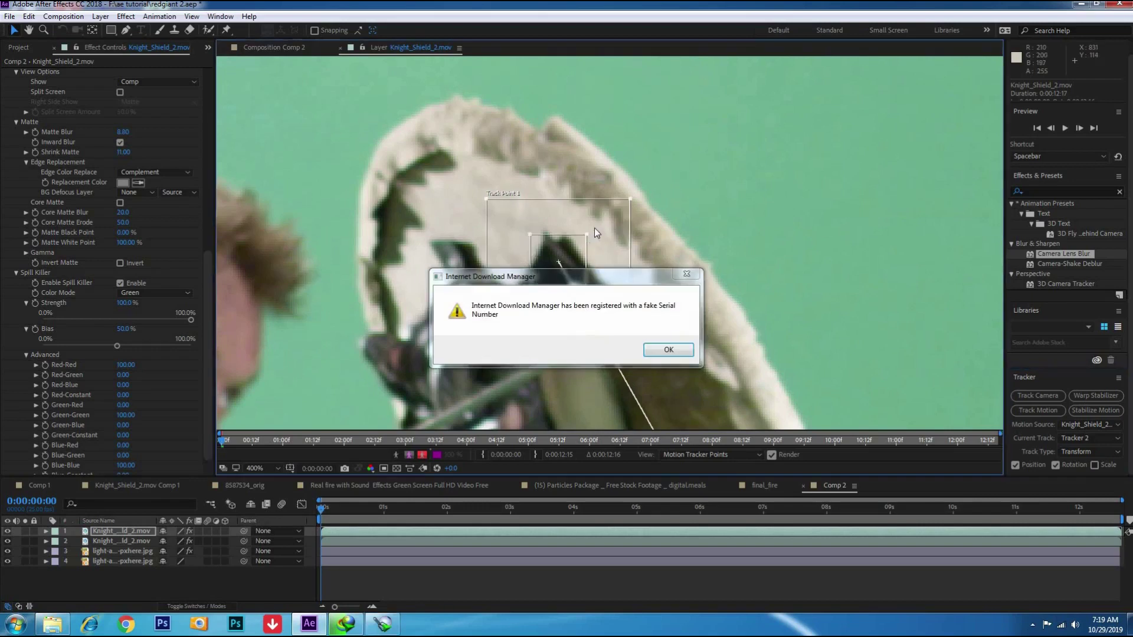
scroll(666, 243, down, 6)
click(1081, 452)
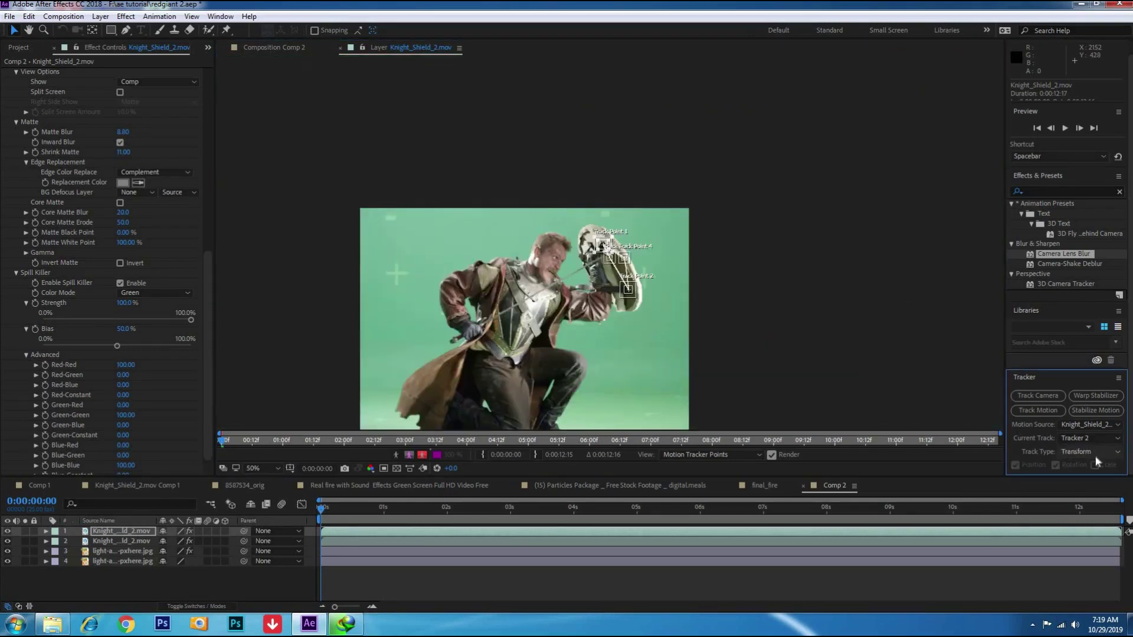
click(1096, 451)
click(1086, 475)
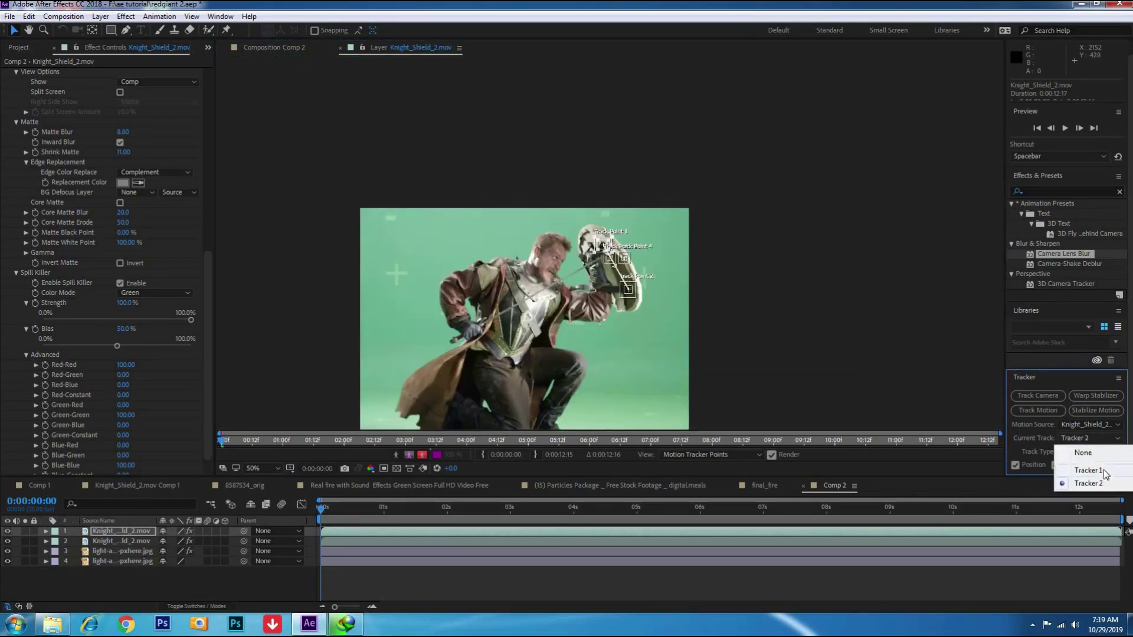
click(1091, 455)
click(1096, 470)
Re-enable rotation tracking with a second point and analyze the shield forward through the clip
scroll(604, 274, up, 4)
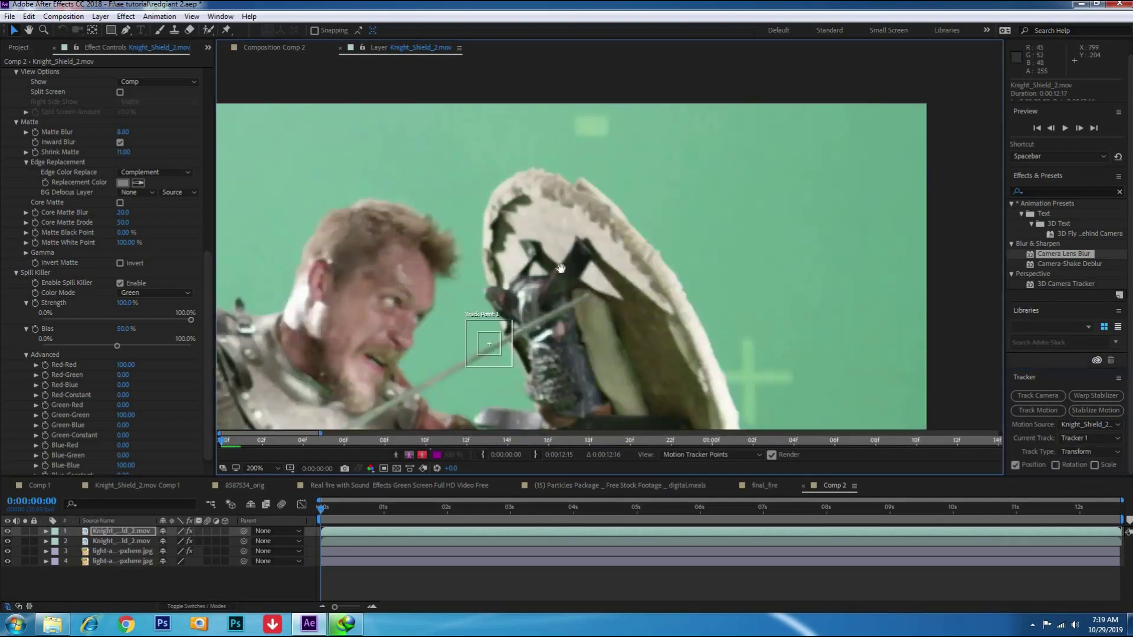
click(1056, 465)
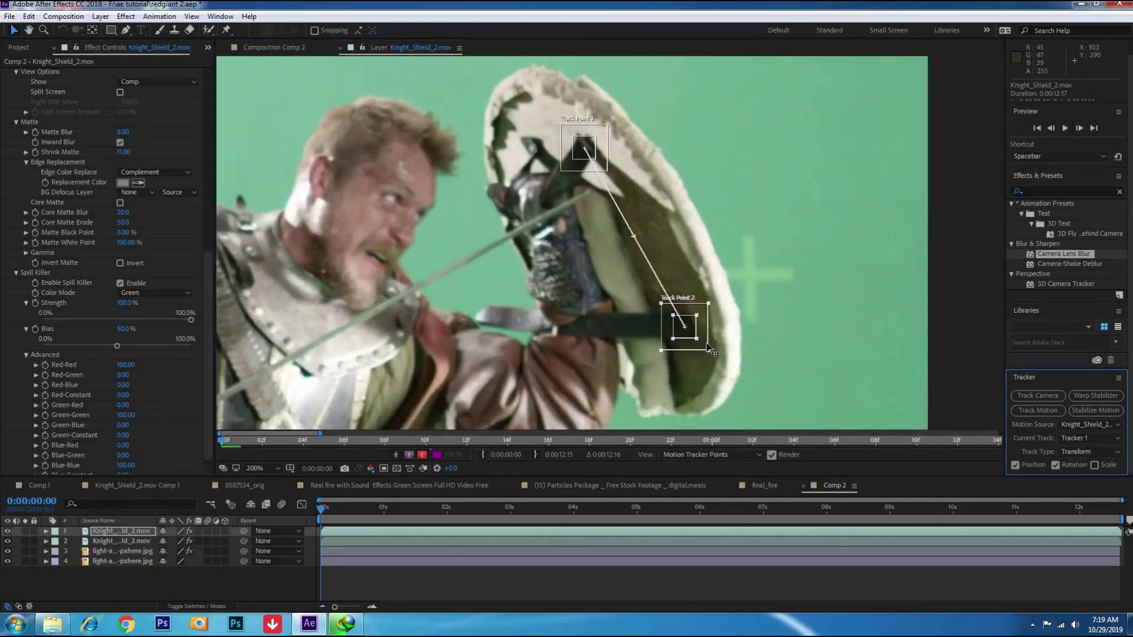
scroll(687, 319, up, 2)
scroll(616, 248, up, 6)
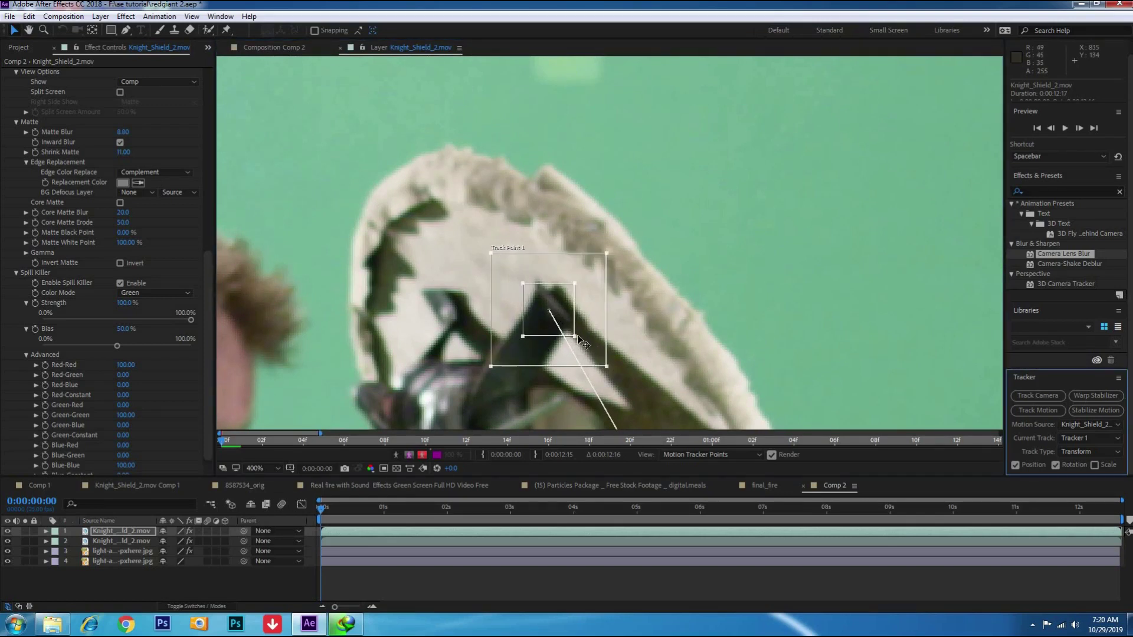
scroll(596, 358, down, 6)
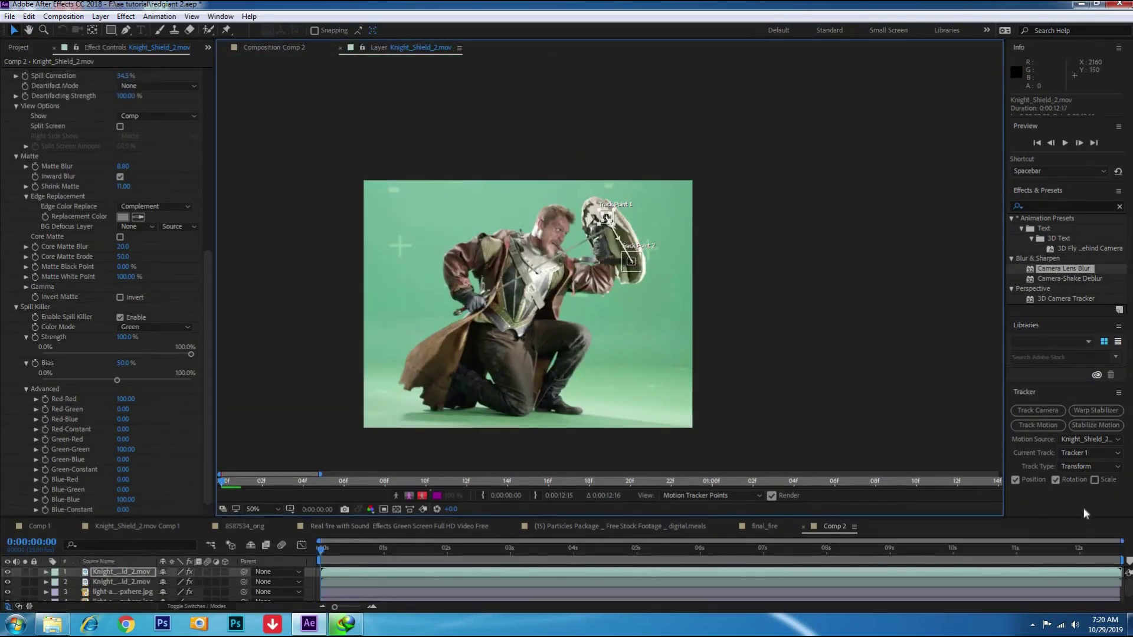
click(1090, 453)
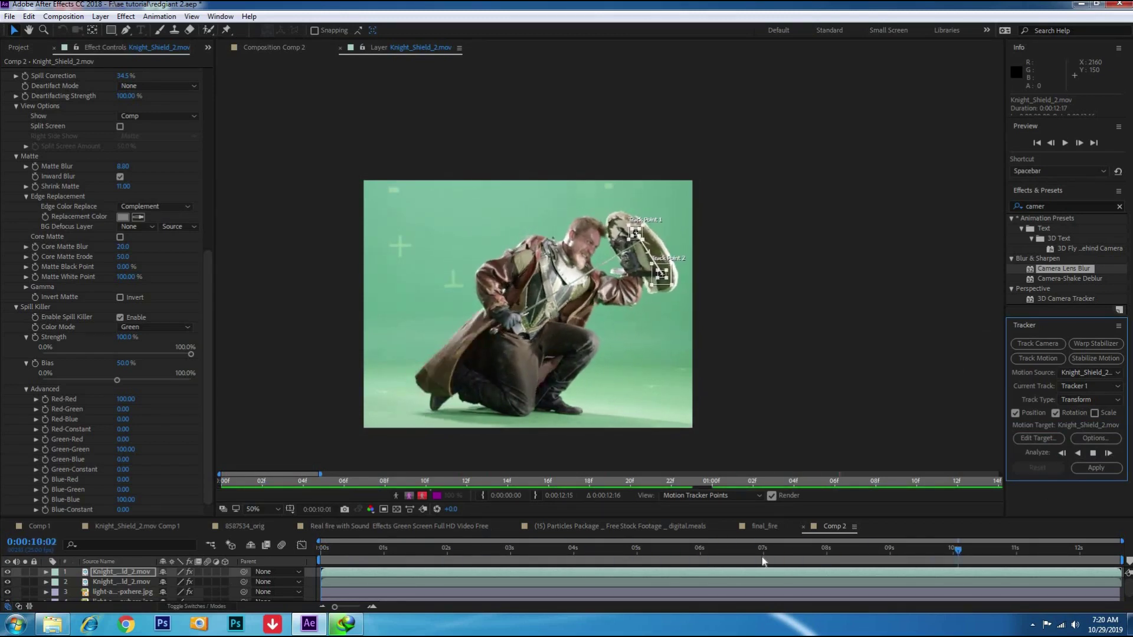
Enlarge the timeline and add a new null object, Null 3
drag(799, 519, 799, 454)
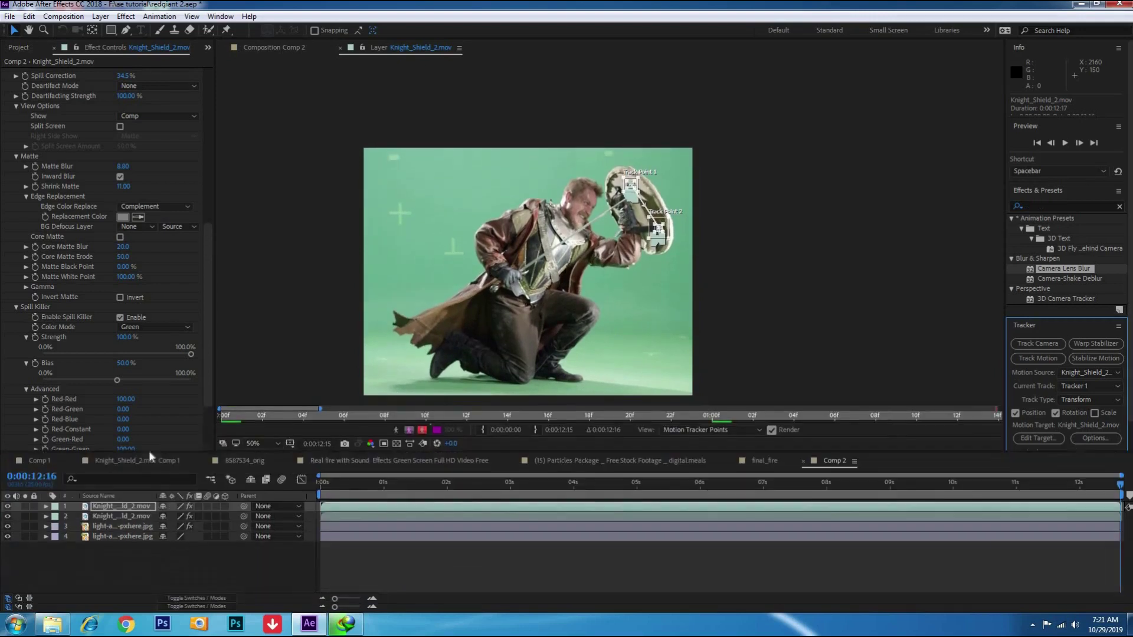
right_click(184, 577)
mouse_move(201, 444)
click(366, 511)
Set Null 3 as the tracker's target and apply the shield's position and rotation to it
click(1039, 438)
click(629, 294)
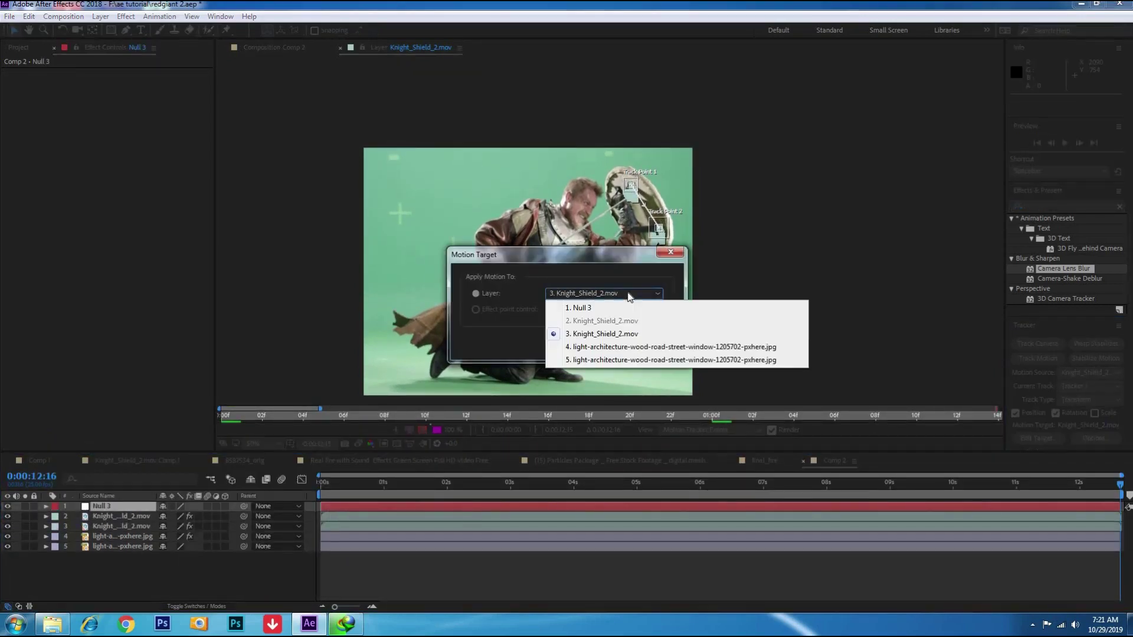
click(614, 308)
click(610, 346)
click(1096, 468)
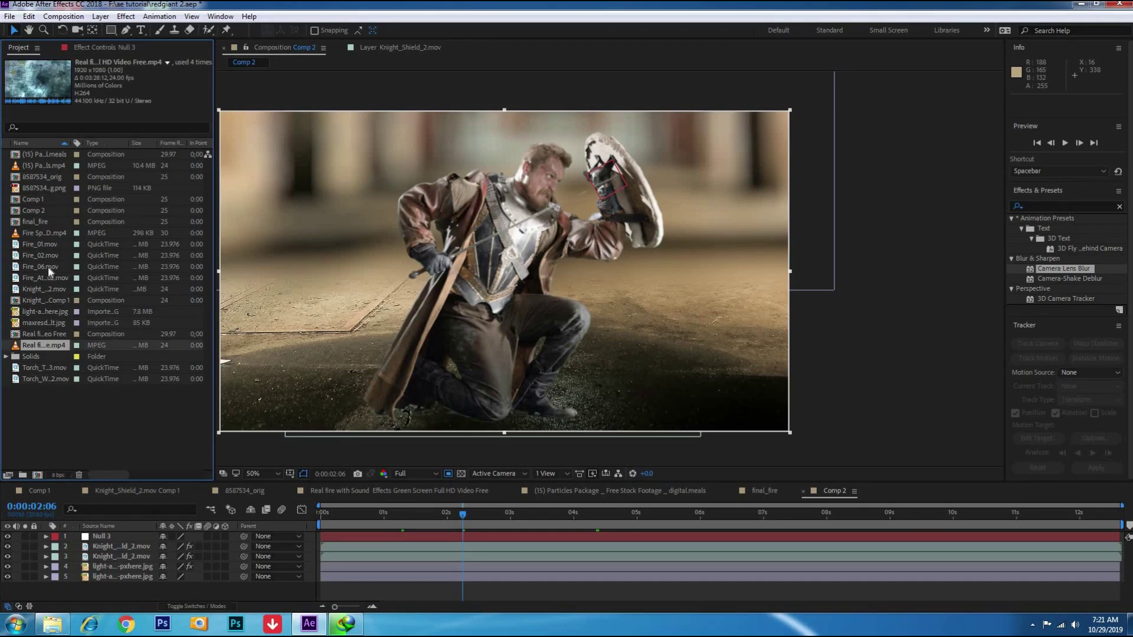
Make a first composition from the arrow image and rotate it, then undo and delete the arrow layer
click(54, 189)
drag(56, 462, 37, 475)
key(r)
mouse_move(174, 546)
mouse_down()
mouse_move(162, 541)
mouse_move(171, 546)
mouse_up()
key(s)
click(662, 348)
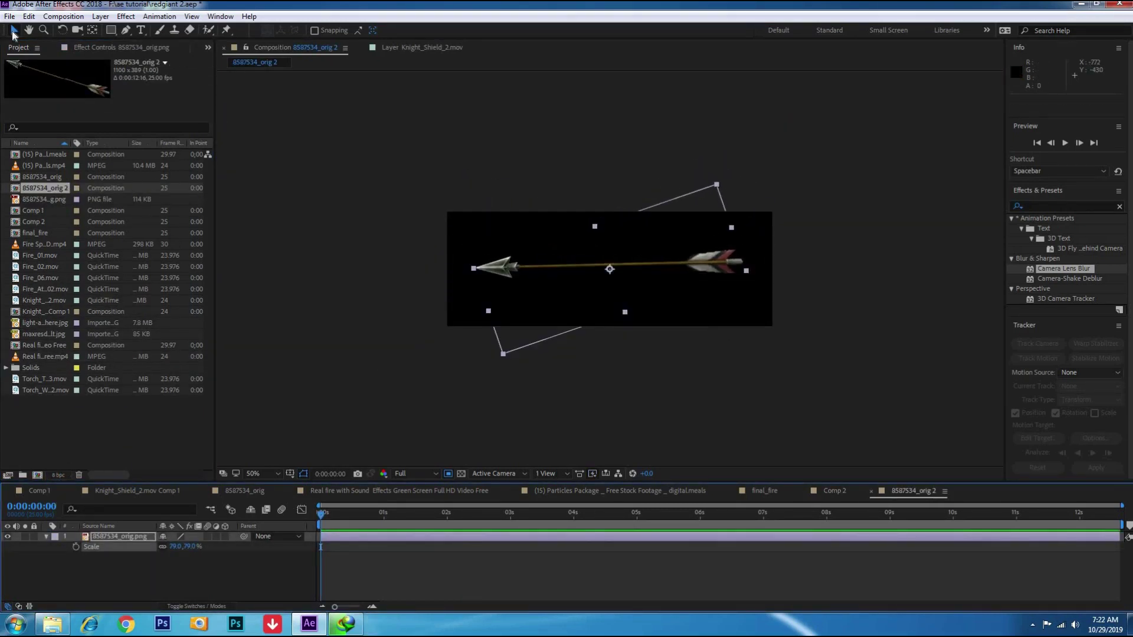
click(702, 262)
key(ctrl+z)
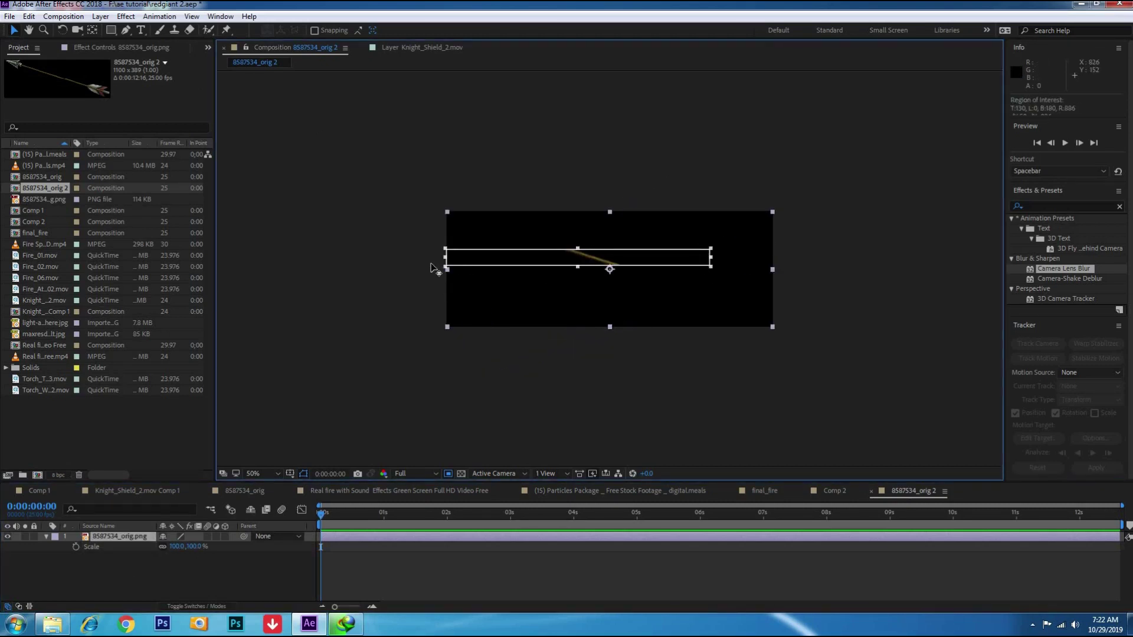
drag(578, 249, 578, 210)
key(Delete)
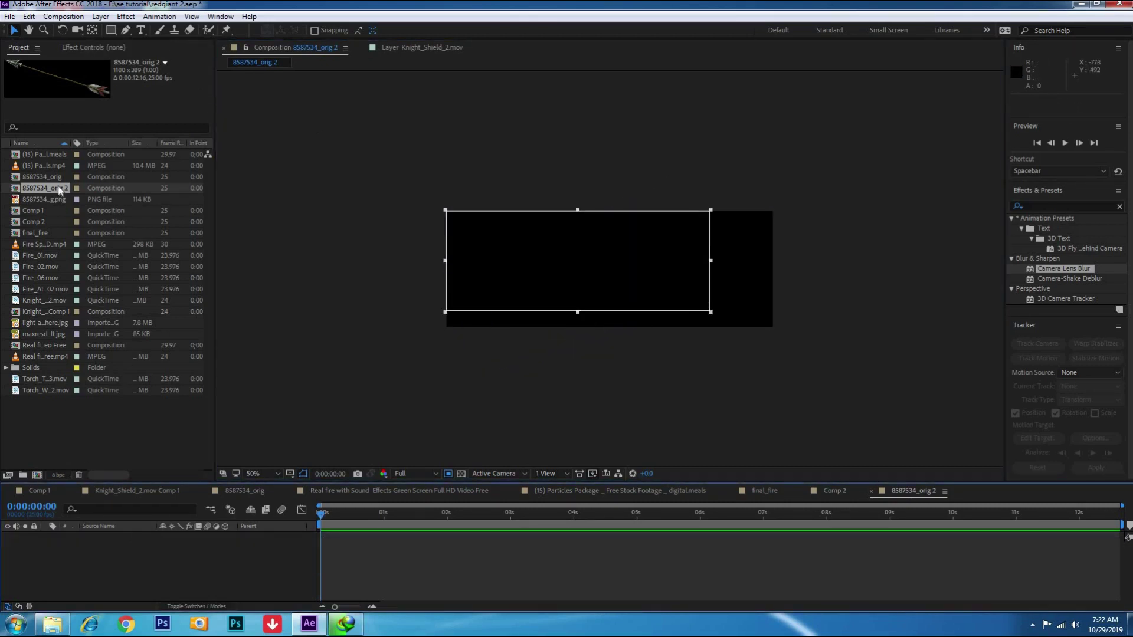
Rebuild the arrow composition with the arrow level, then preview the Fire_AtCam_02 and Torch_Turbulent_03 fire clips
click(57, 196)
drag(39, 478, 38, 475)
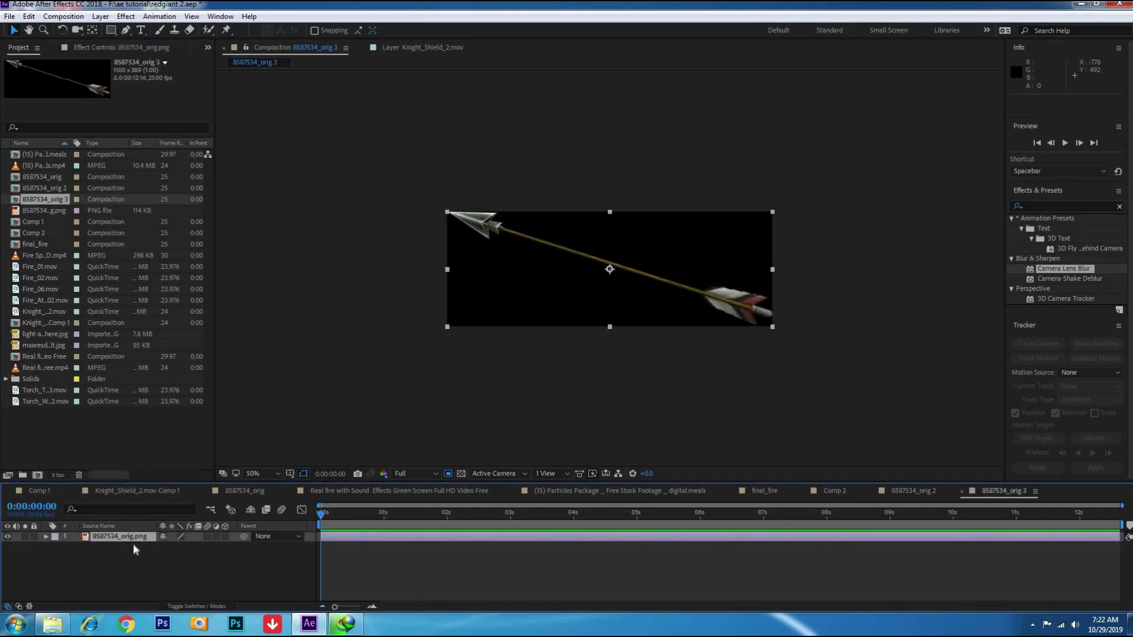
key(r)
drag(173, 547, 185, 551)
key(s)
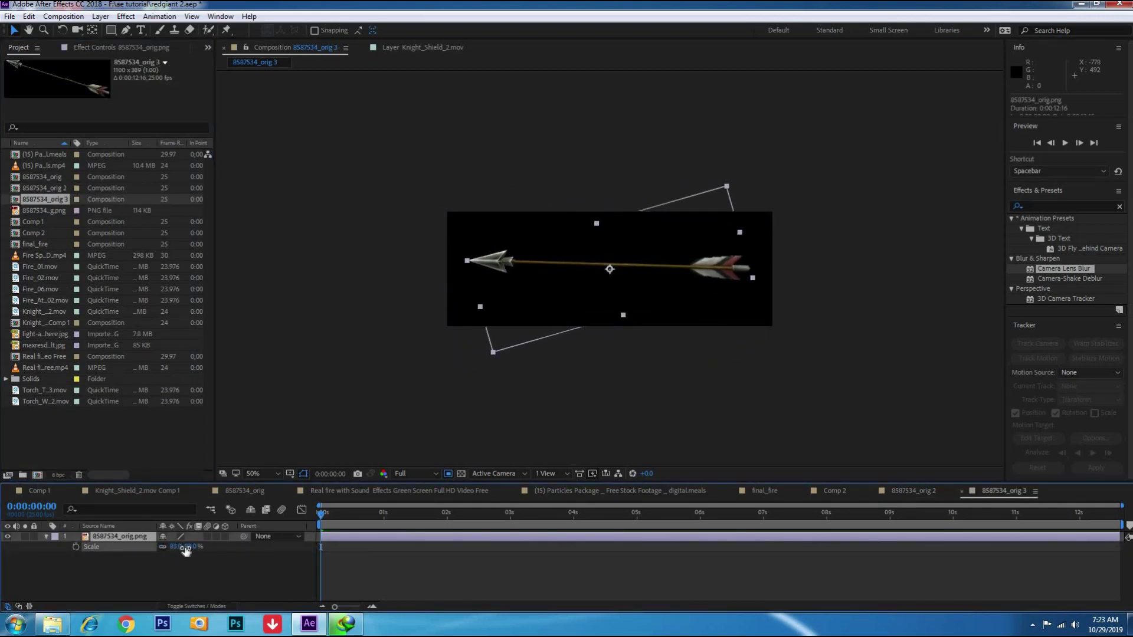
key(F2)
click(59, 301)
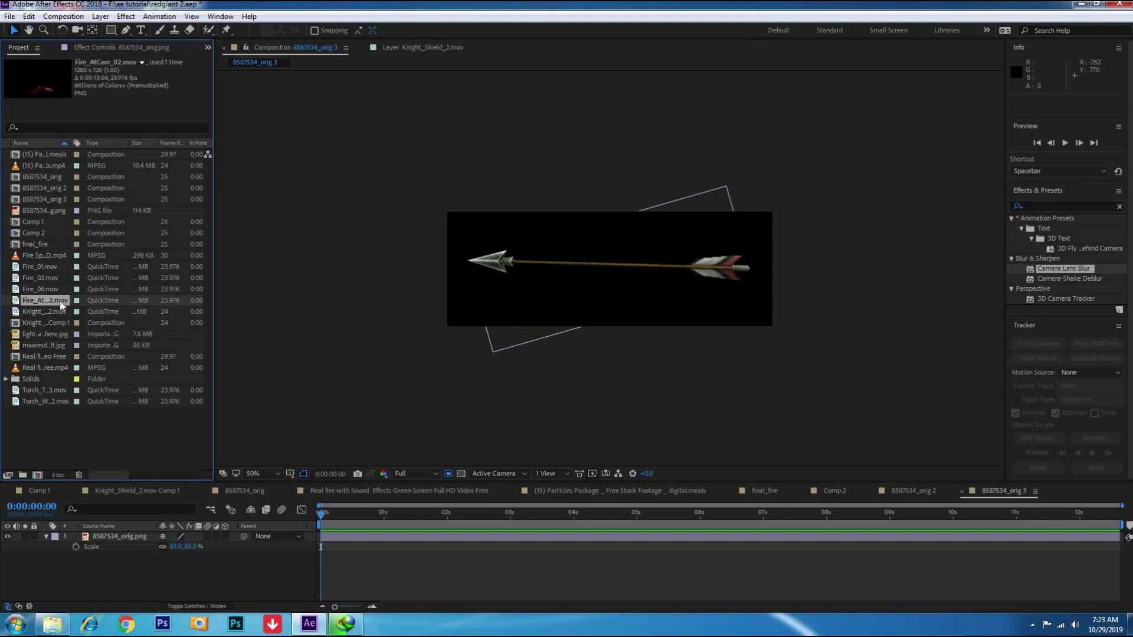
click(62, 390)
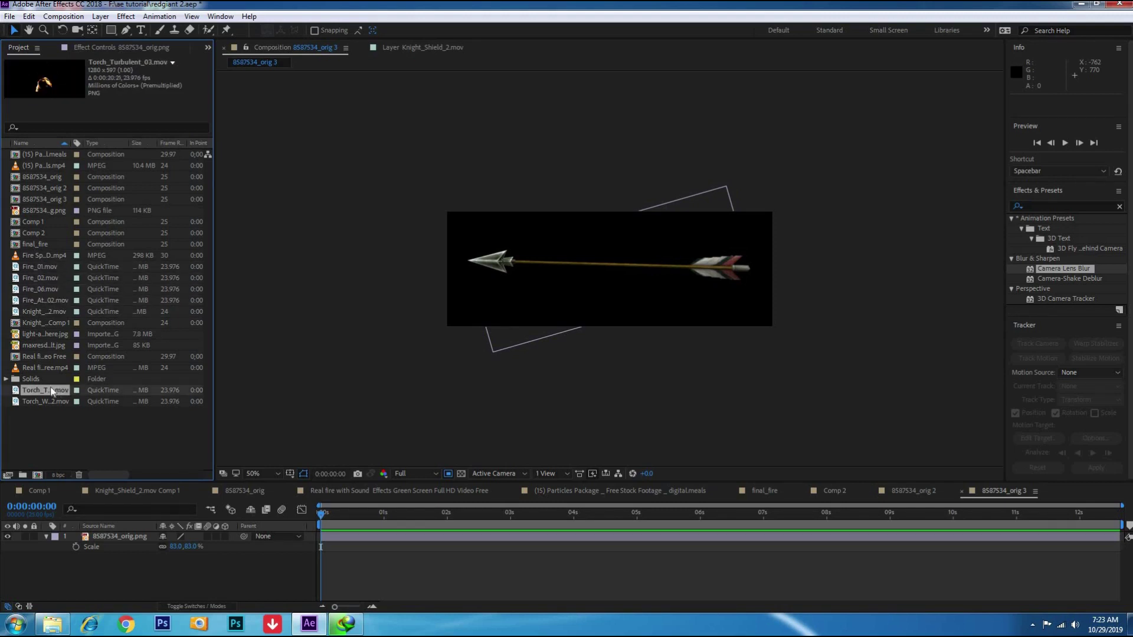
Try a torch fire clip in the arrow composition at 33% scale and check it at a later frame
drag(94, 537, 94, 537)
key(s)
drag(177, 546, 142, 546)
drag(454, 514, 575, 523)
key(slash)
Put Torch_Windy_02 on the arrowhead, rotated -70° and scaled to 40%, and preview it
drag(46, 401, 118, 537)
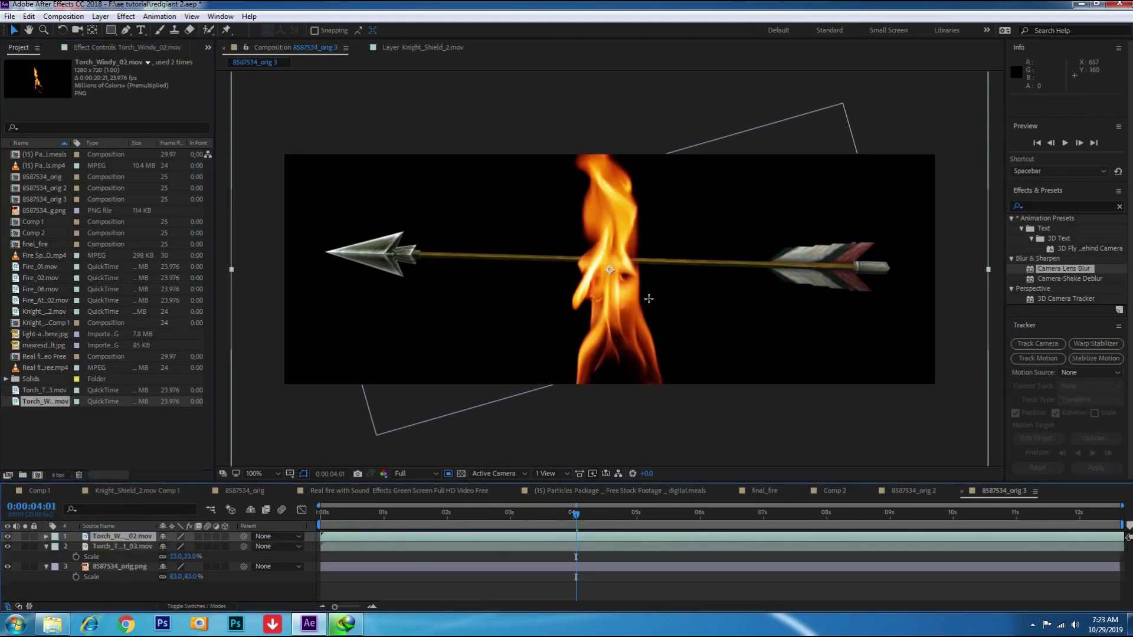
click(118, 536)
key(r)
mouse_move(169, 547)
mouse_down()
mouse_move(145, 556)
mouse_move(169, 550)
mouse_up()
key(p)
key(s)
drag(177, 546, 449, 283)
key(space)
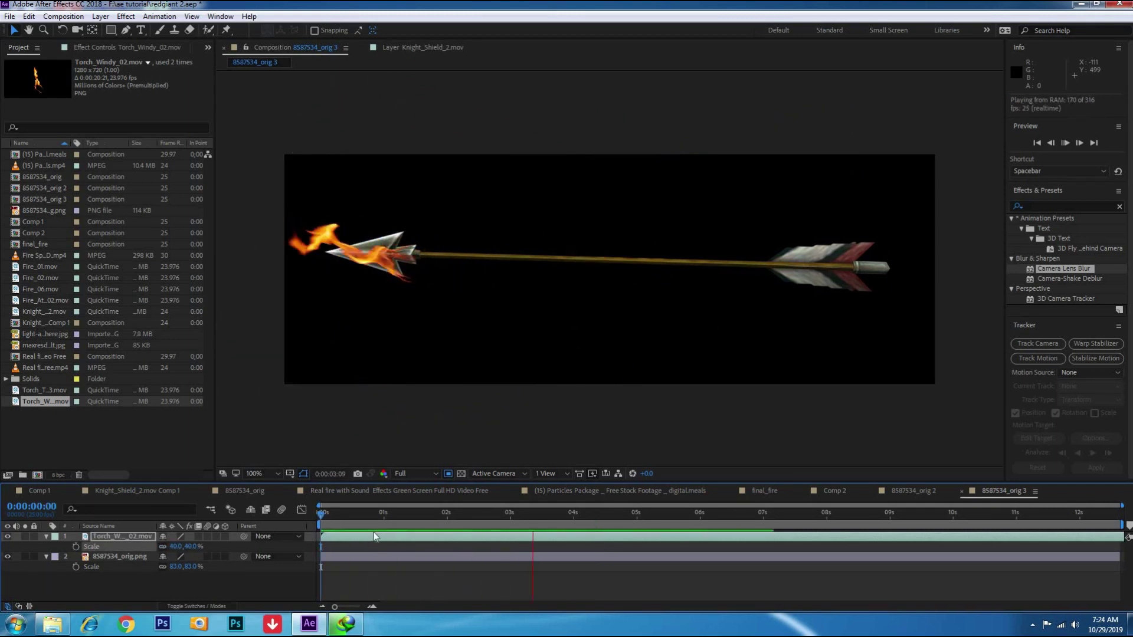
key(space)
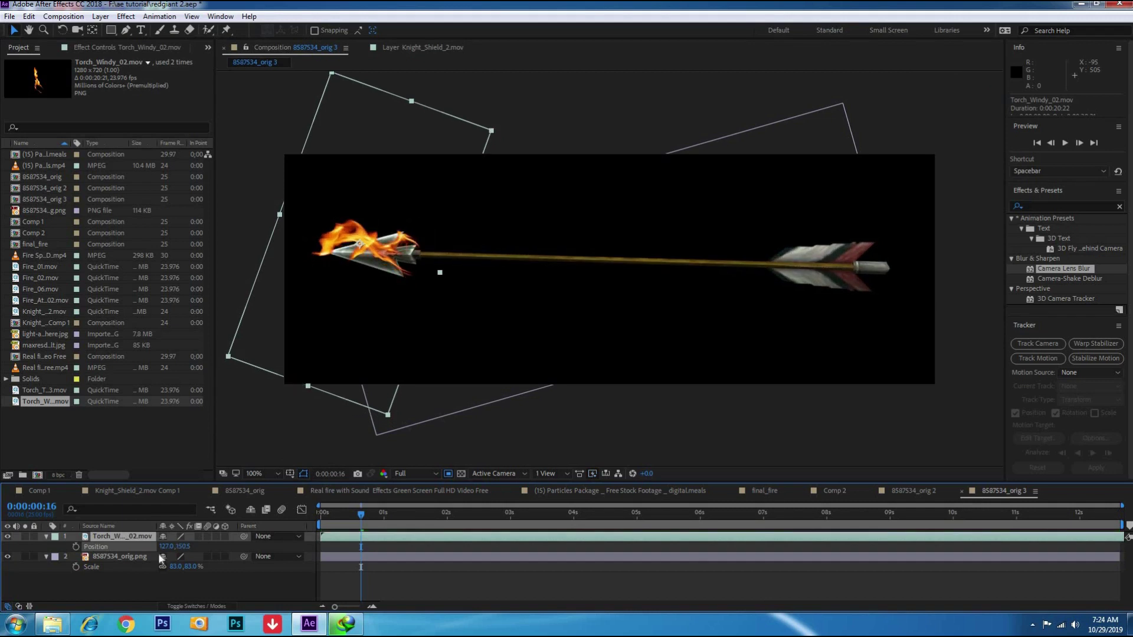
drag(360, 513, 405, 512)
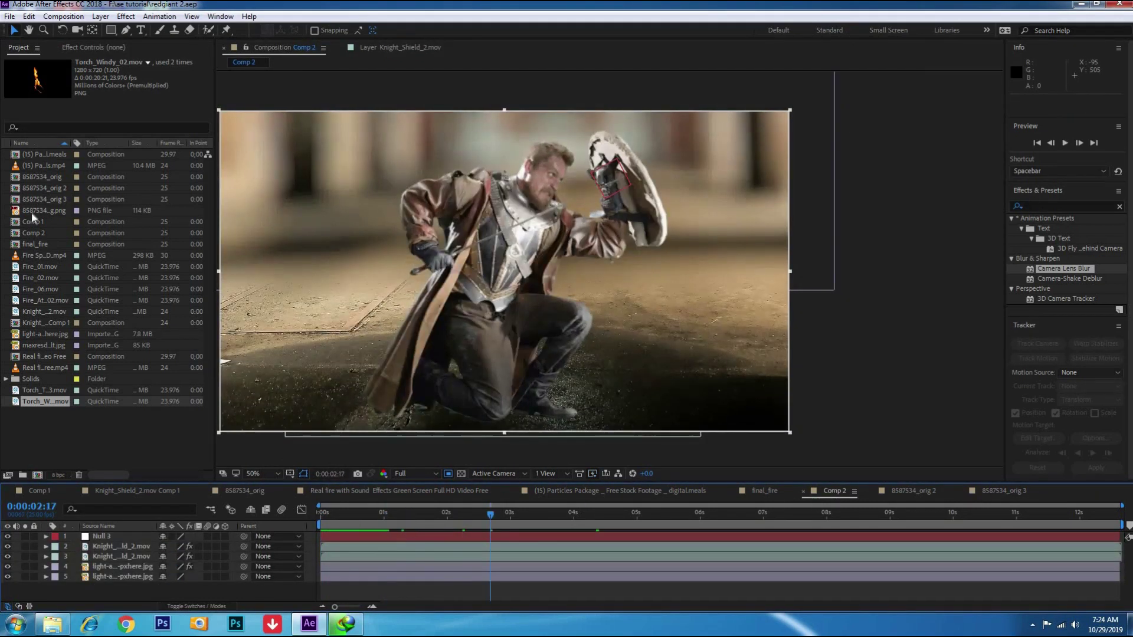
Scale the arrow in Comp 2 to 64%, move it below the knight layers, and stick it in the shield
key(s)
drag(177, 556, 172, 559)
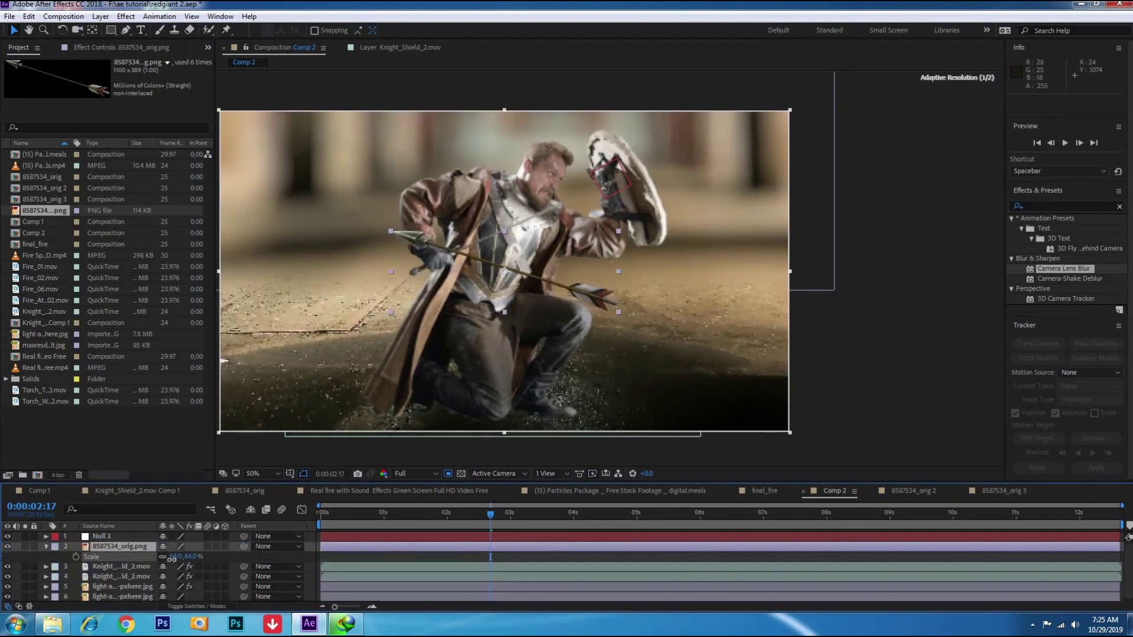
key(ctrl+bracketleft)
key(ctrl+bracketleft)
key(r)
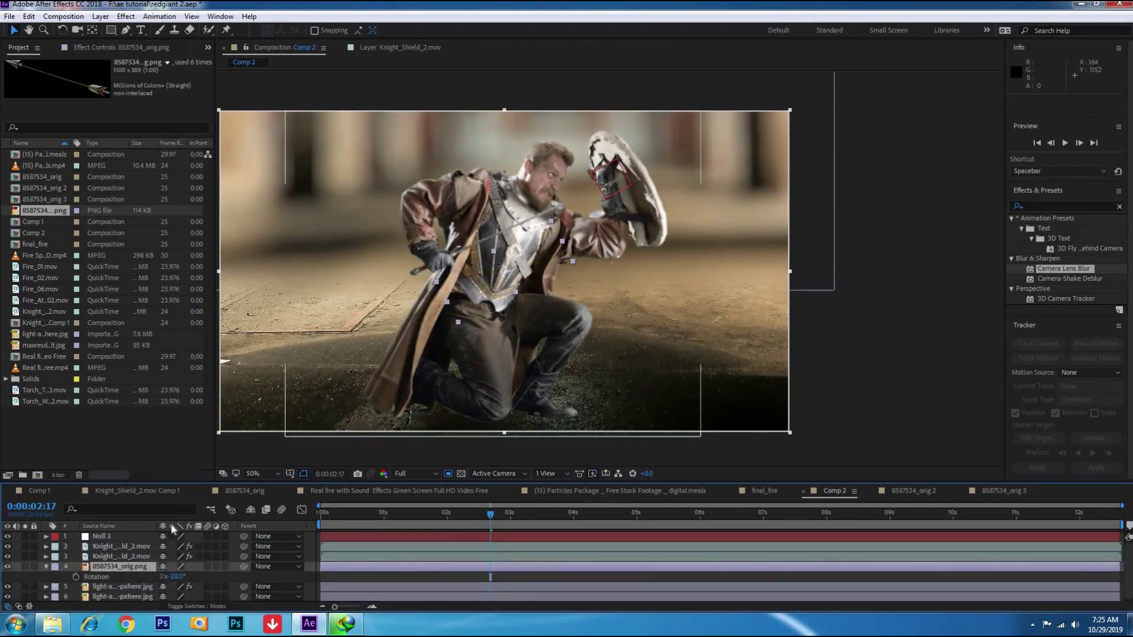
key(p)
key(Return)
drag(168, 576, 189, 576)
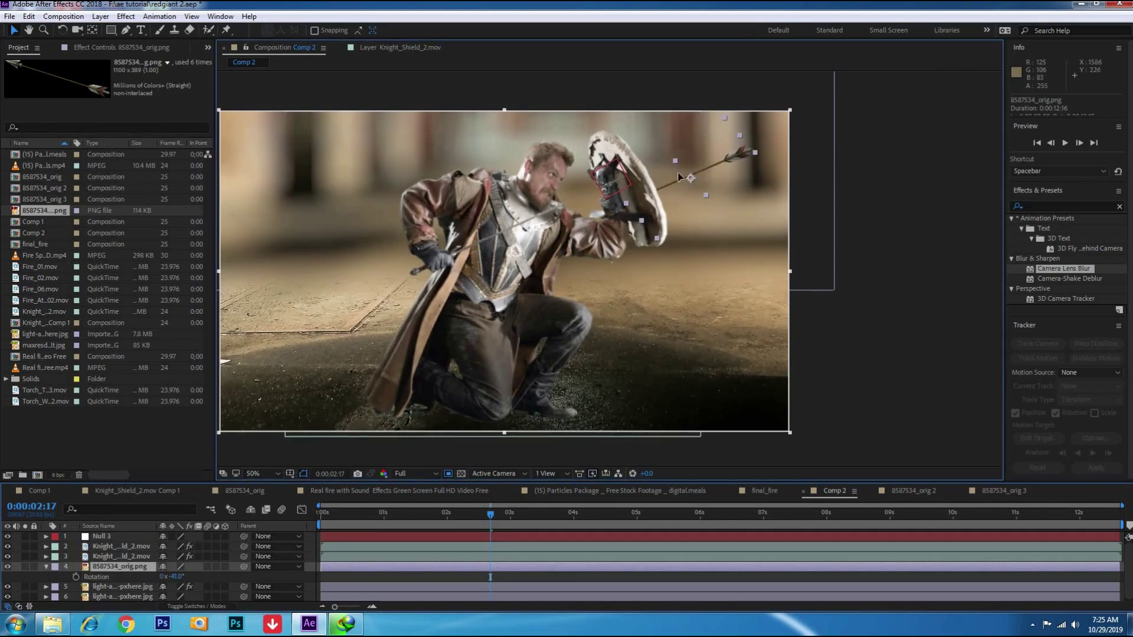
key(space)
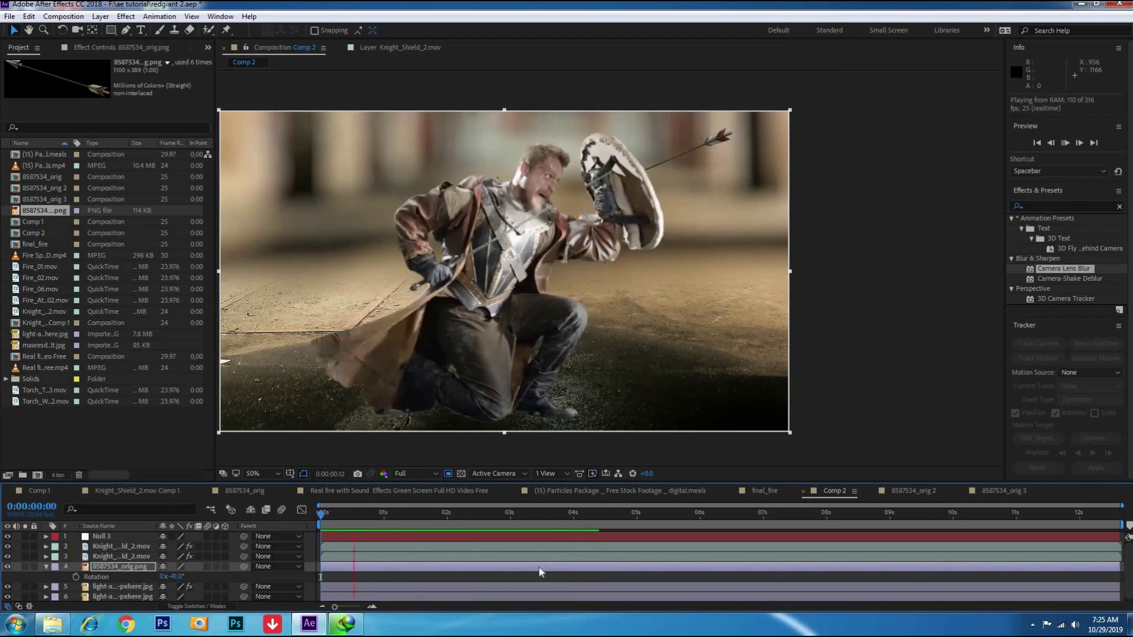
click(486, 527)
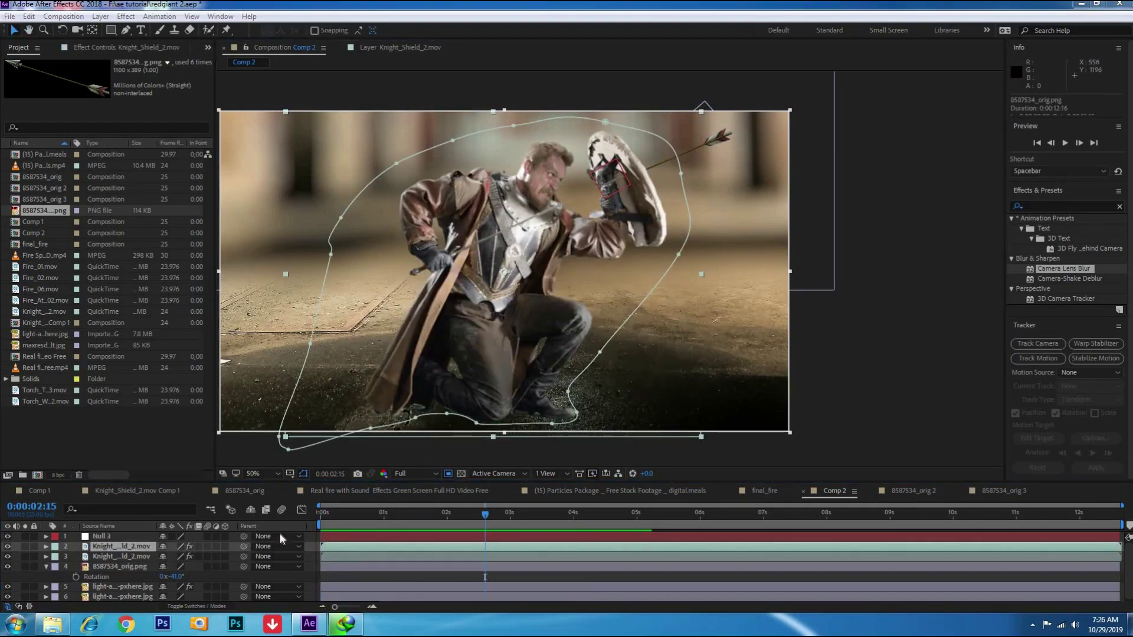
Parent the arrow layer to Null 3 and preview it moving with the shield
drag(244, 566, 112, 541)
click(277, 567)
click(277, 488)
key(space)
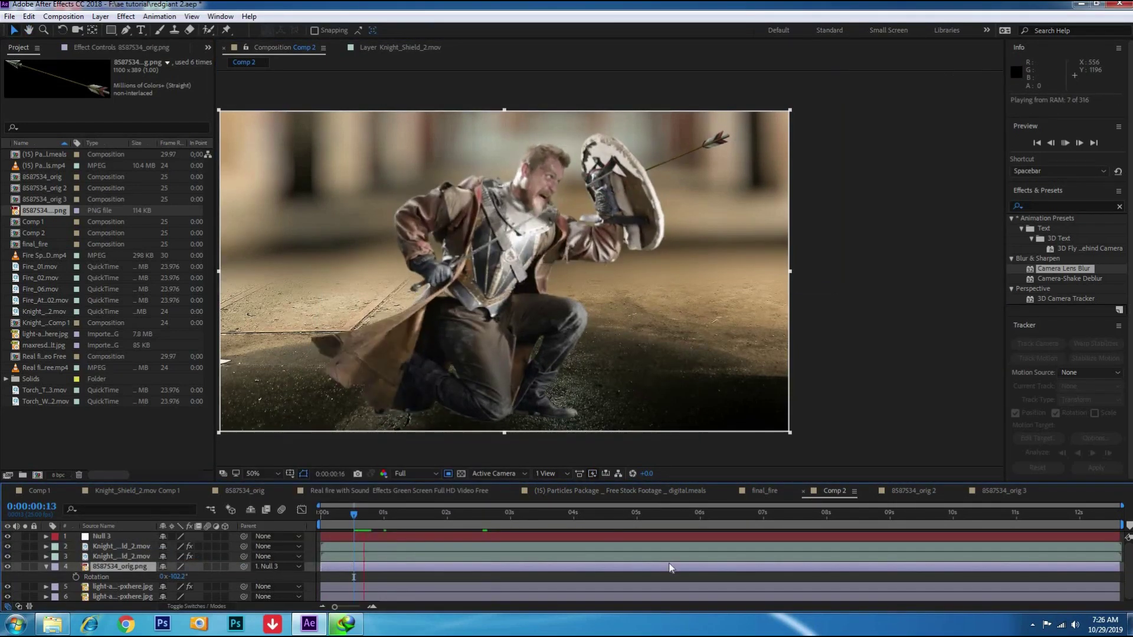
click(29, 16)
Add a second, offset arrow on the shield and mask both arrows with a rectangle around the shield
click(53, 156)
key(p)
drag(165, 576, 148, 576)
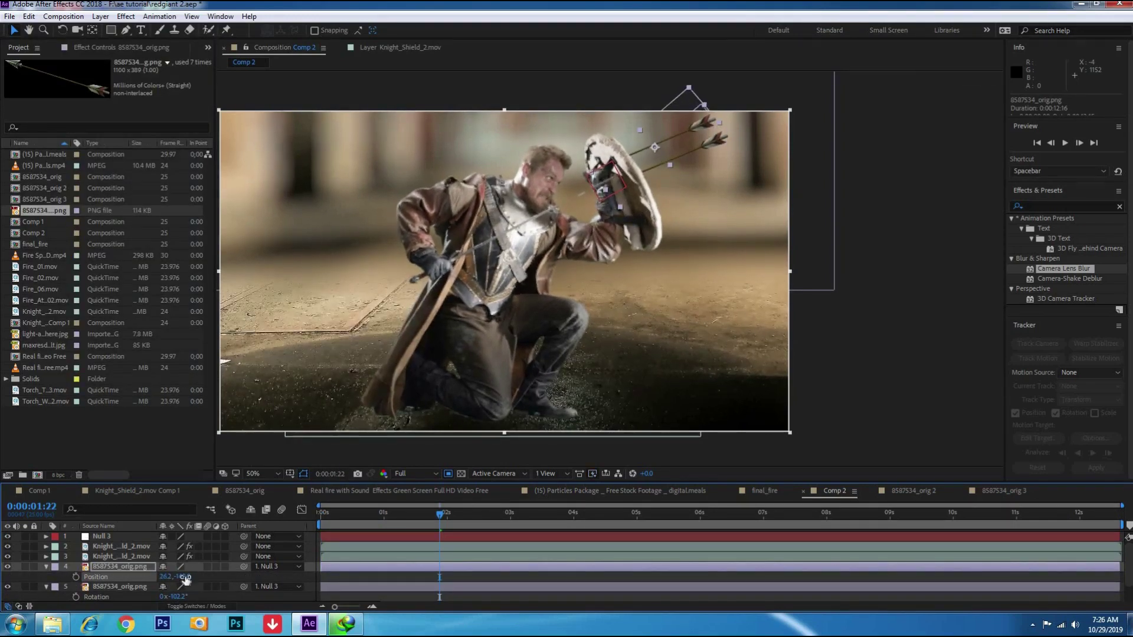
key(s)
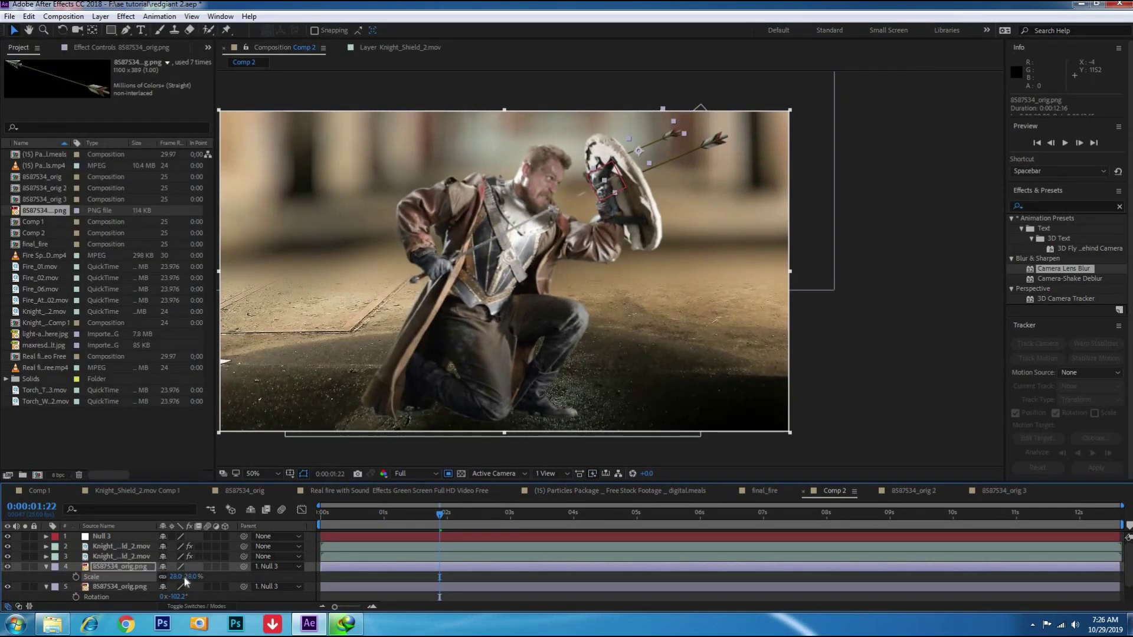
key(q)
drag(583, 109, 732, 156)
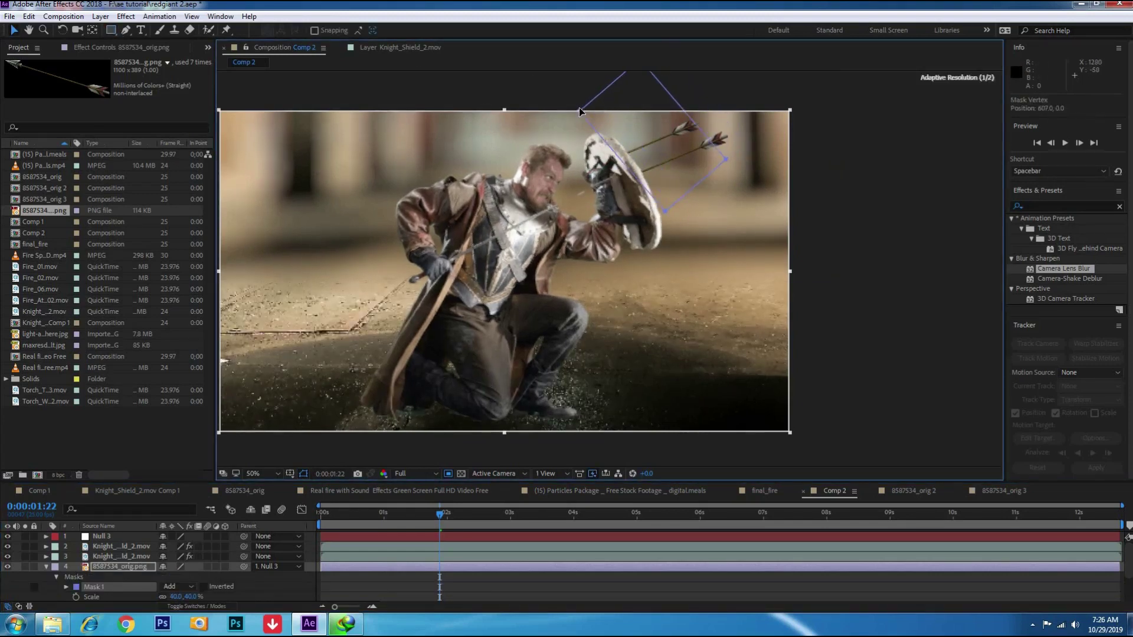
key(space)
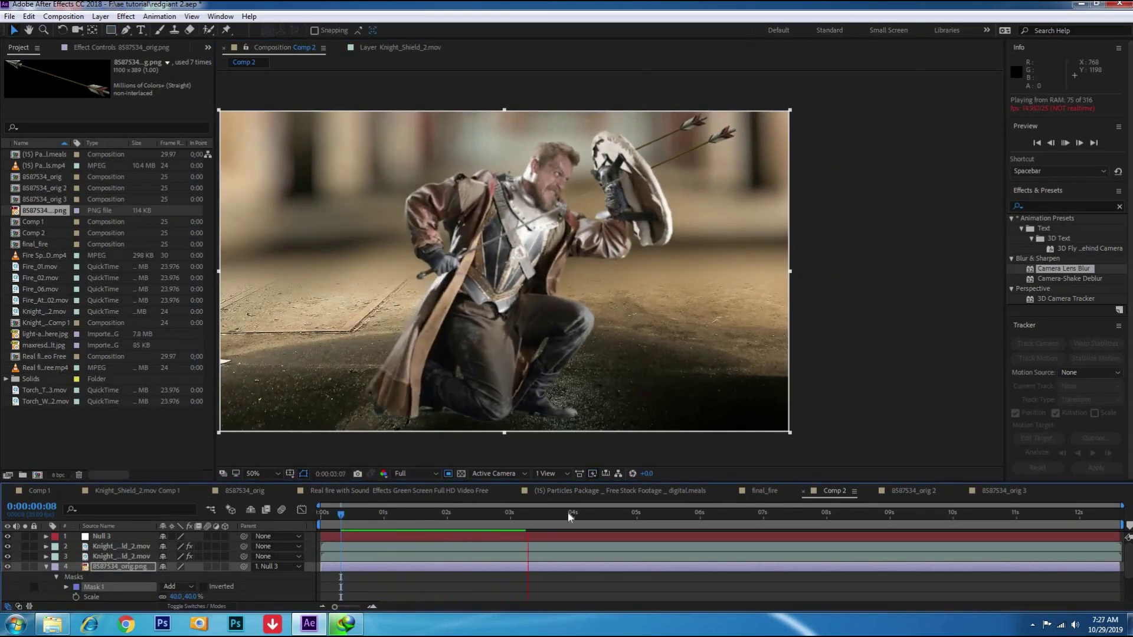
click(733, 495)
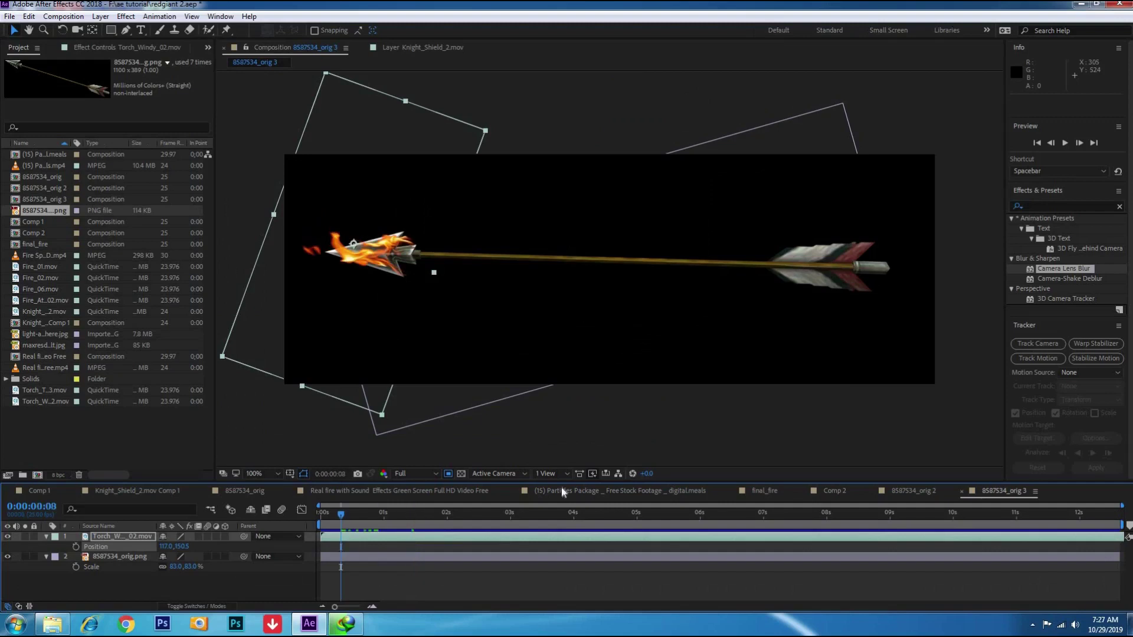
Scale the flaming-arrow layer to 47% and angle it toward the shield at 340°
click(832, 491)
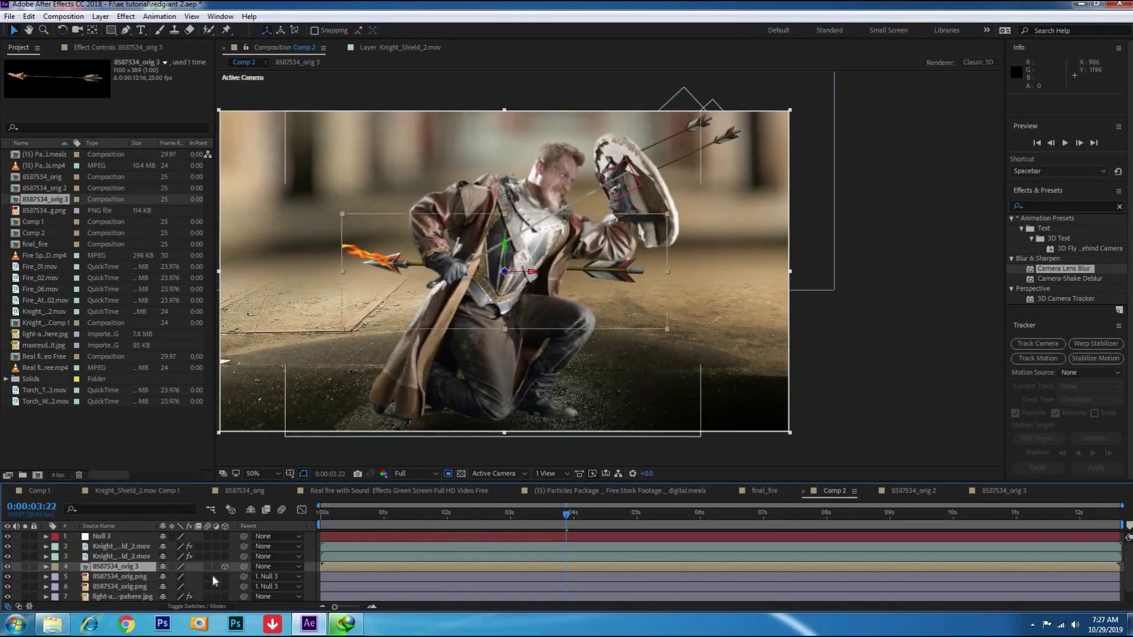
key(s)
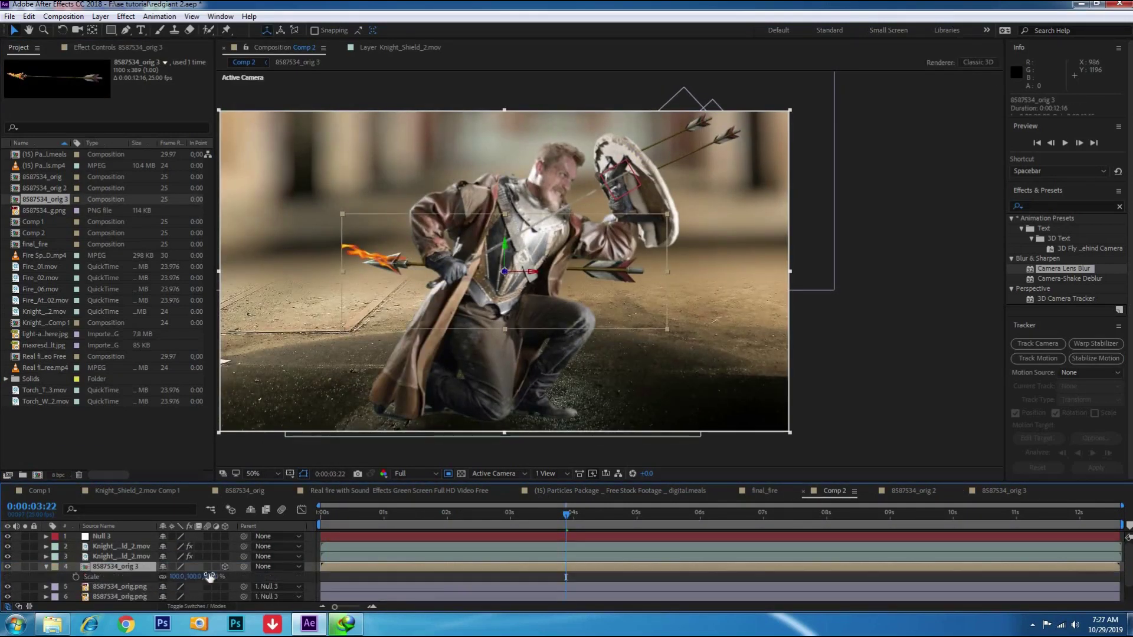
drag(214, 577, 182, 578)
mouse_move(531, 276)
mouse_down()
mouse_move(531, 182)
mouse_move(738, 180)
mouse_up()
key(r)
drag(187, 577, 178, 578)
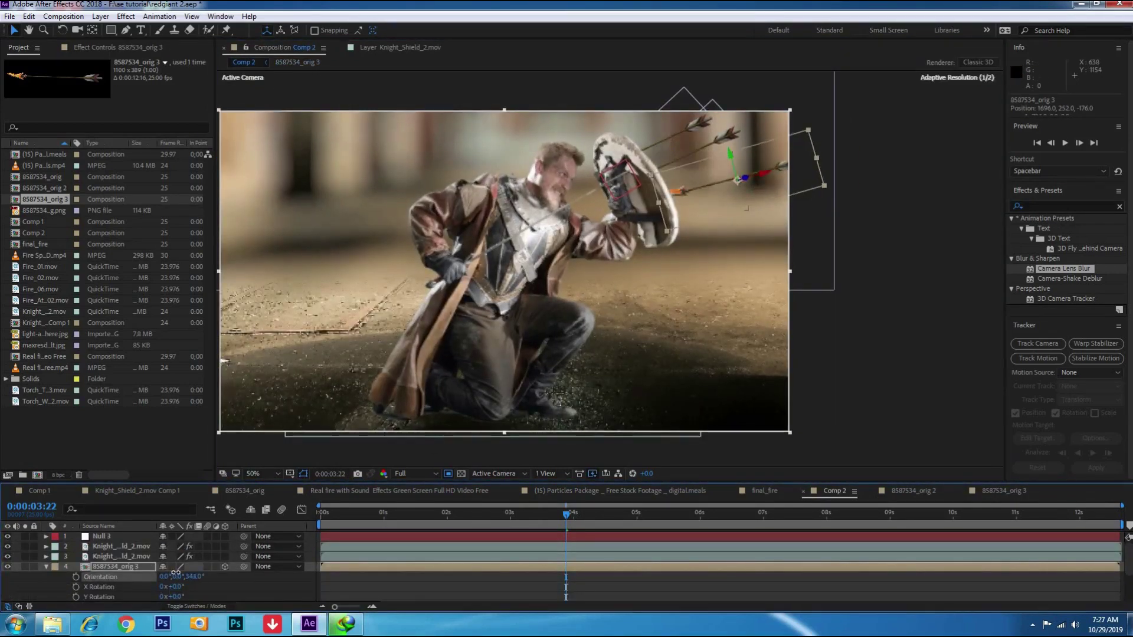
drag(187, 576, 195, 579)
click(338, 515)
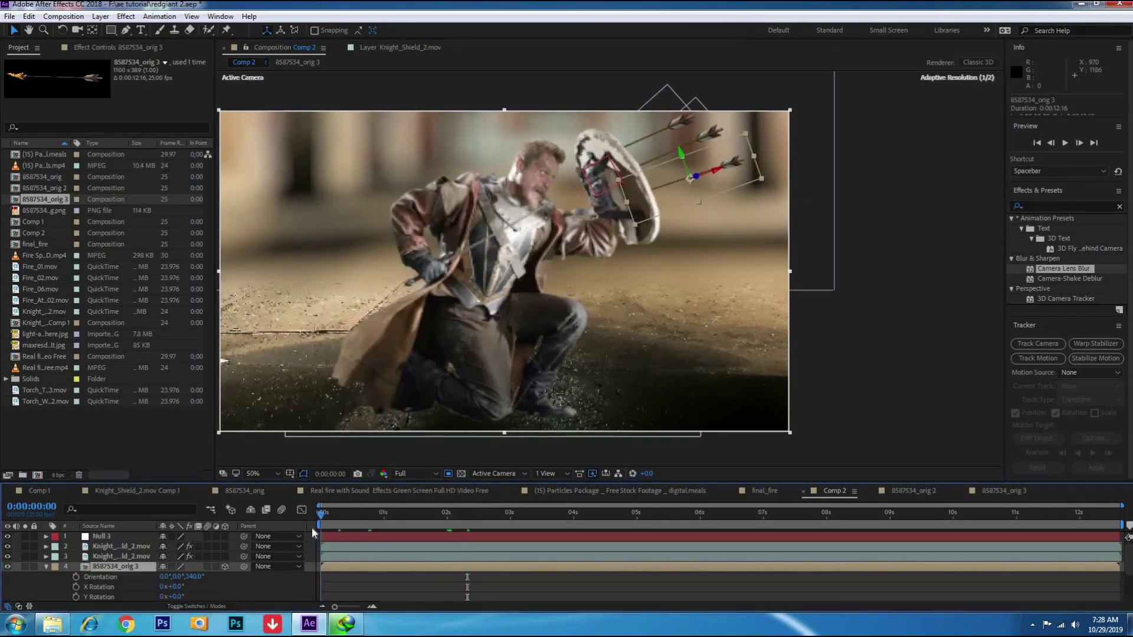
Set the flaming arrow's position beside the shield from the start of the timeline and preview it
click(319, 530)
key(p)
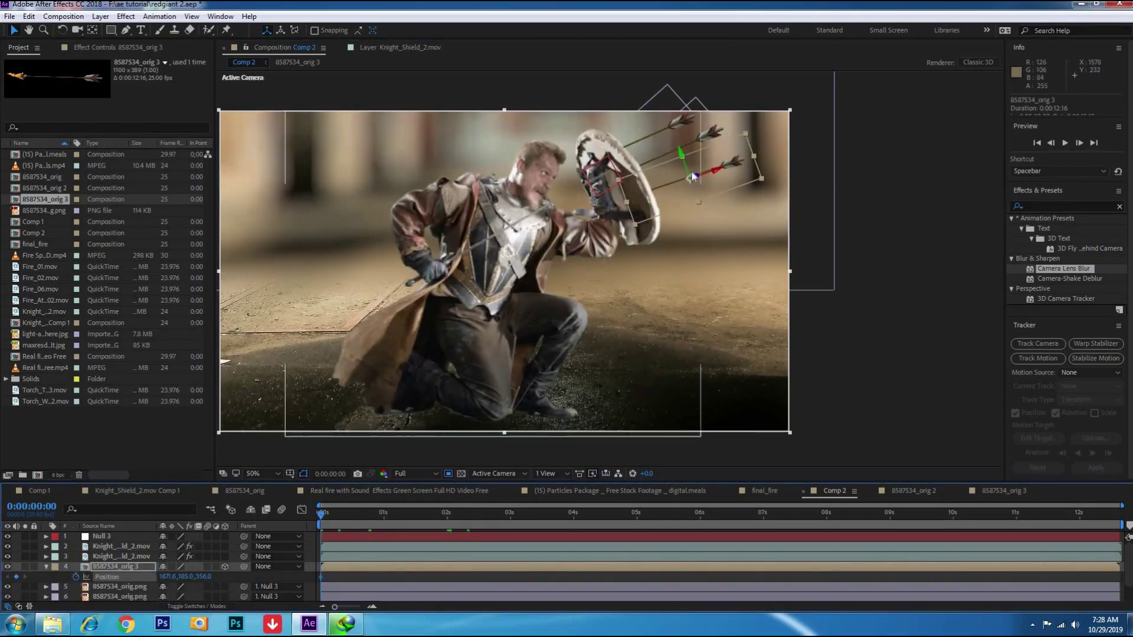
drag(693, 176, 873, 204)
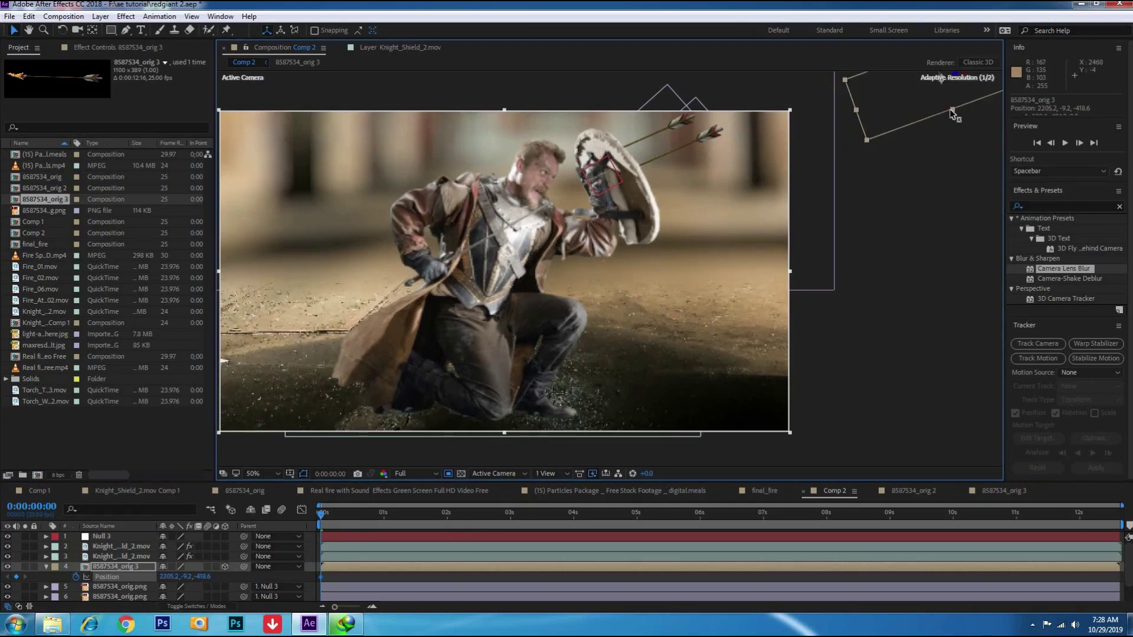
key(ctrl+z)
key(space)
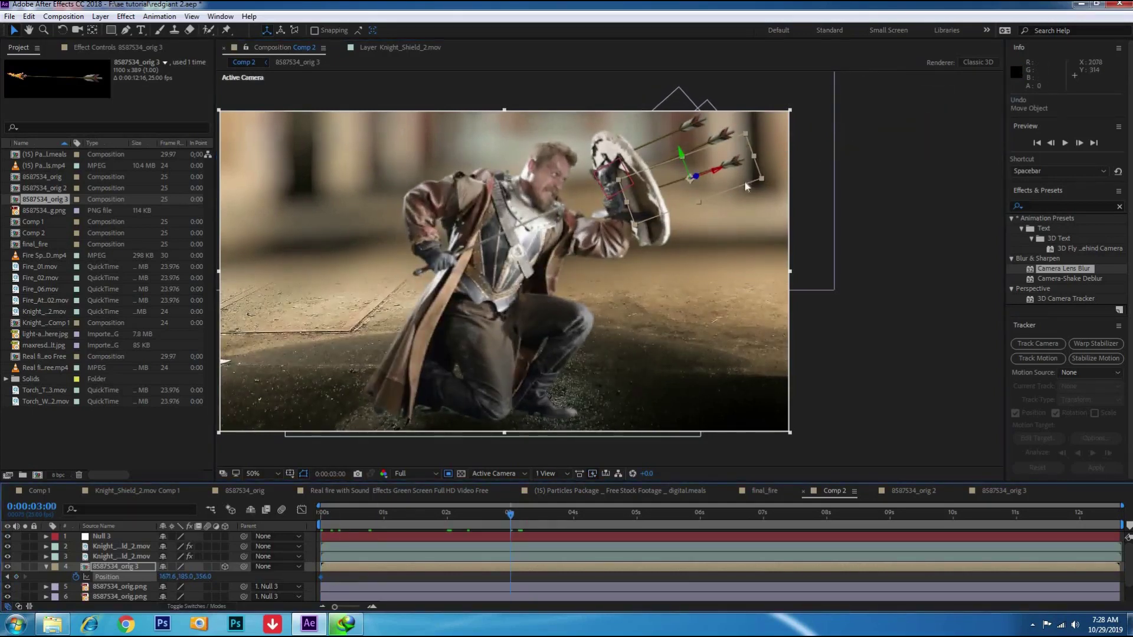
click(391, 517)
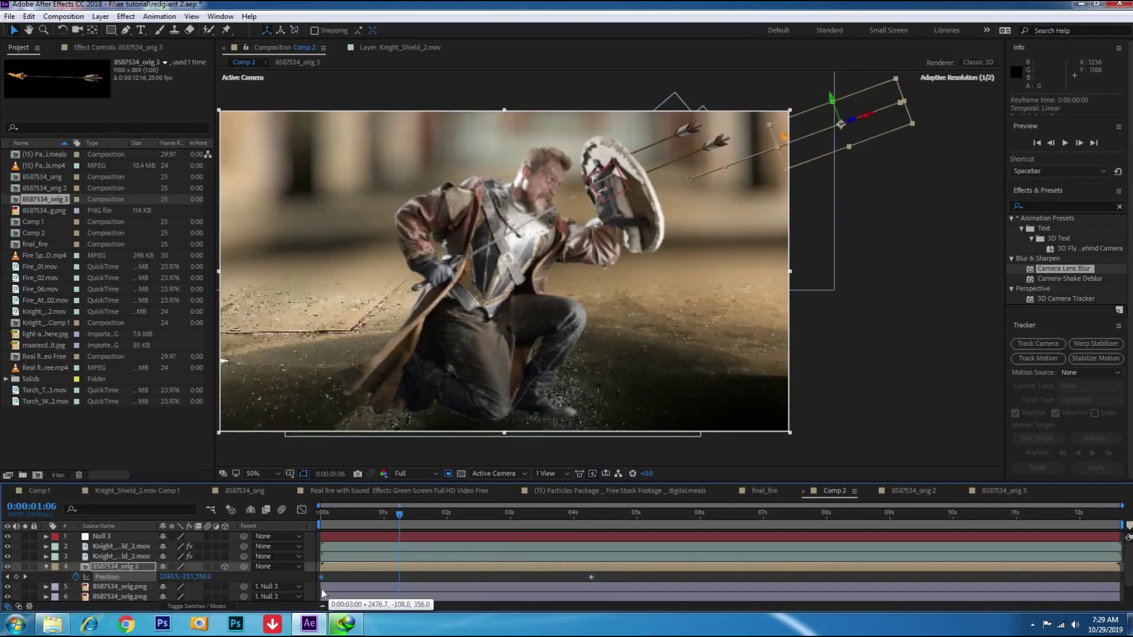
Adjust the flaming arrow's orientation to -4° on X and 339°, then preview it
key(space)
key(space)
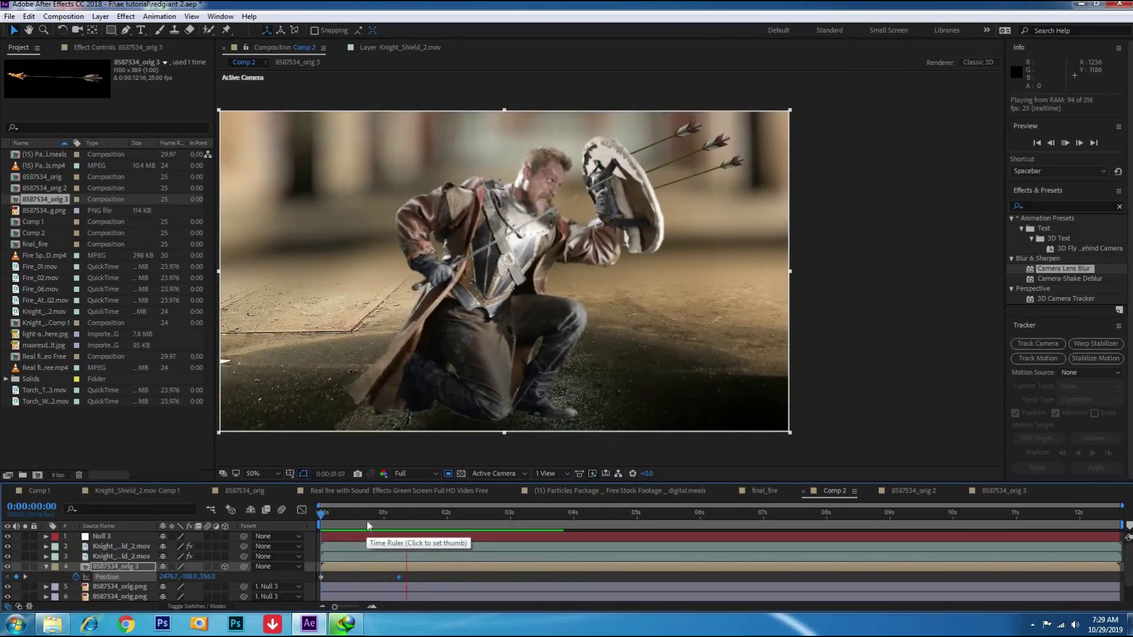
click(396, 514)
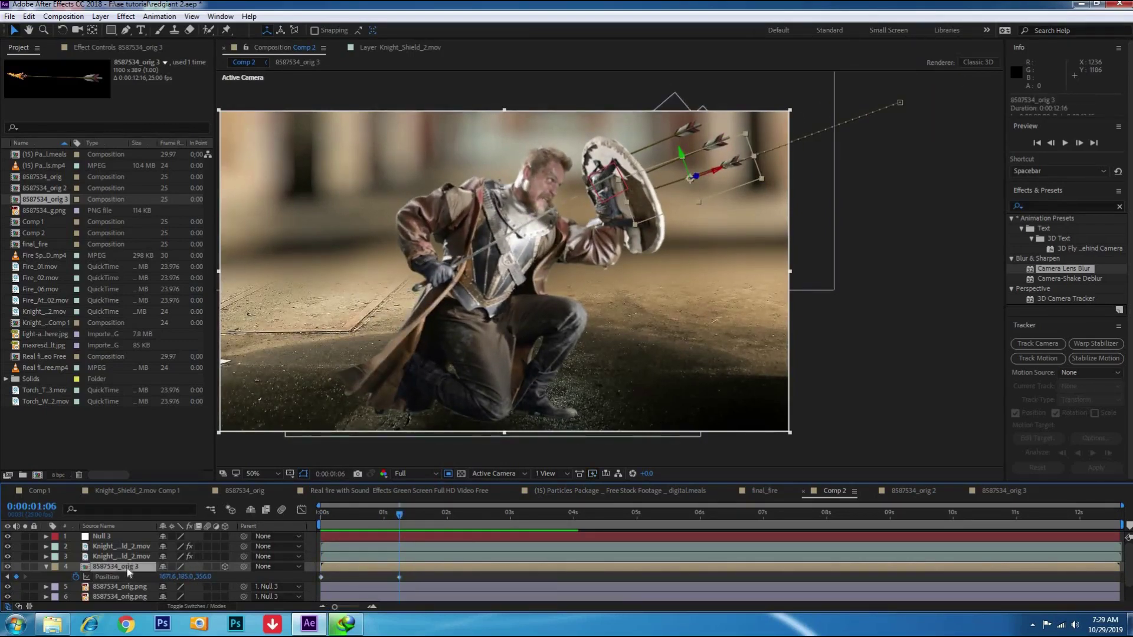
key(alt+shift+r)
scroll(400, 552, down, 2)
scroll(400, 551, up, 3)
drag(182, 565, 177, 565)
drag(197, 555, 179, 586)
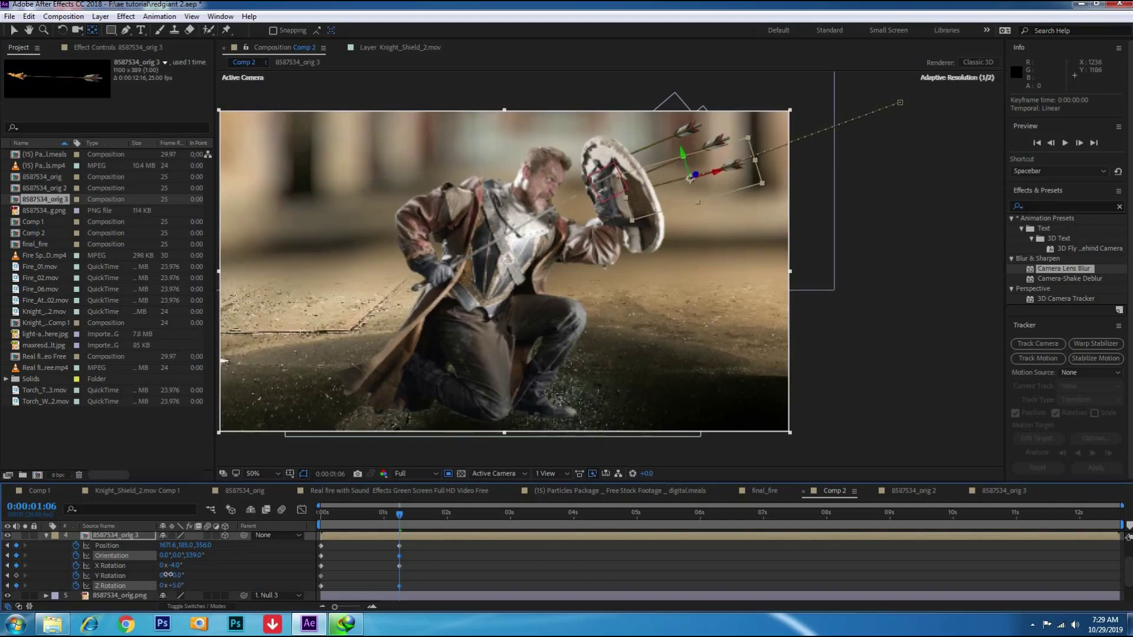
key(space)
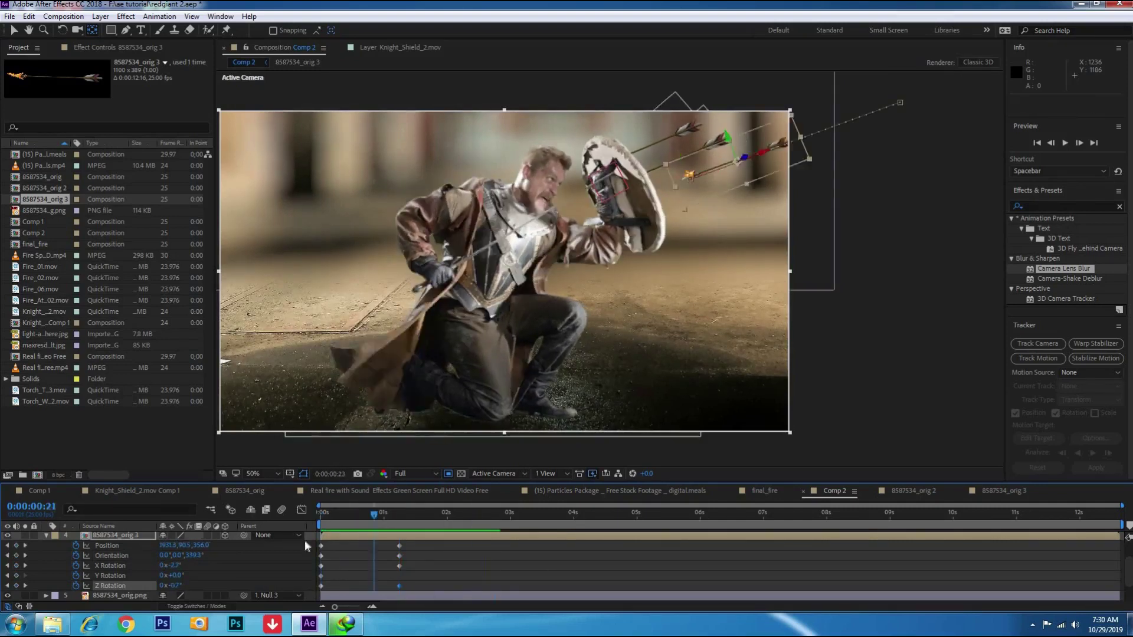
Parent the flaming arrow to Null 3, play back Comp 2, and open the green-screen fire clip
click(299, 536)
click(277, 432)
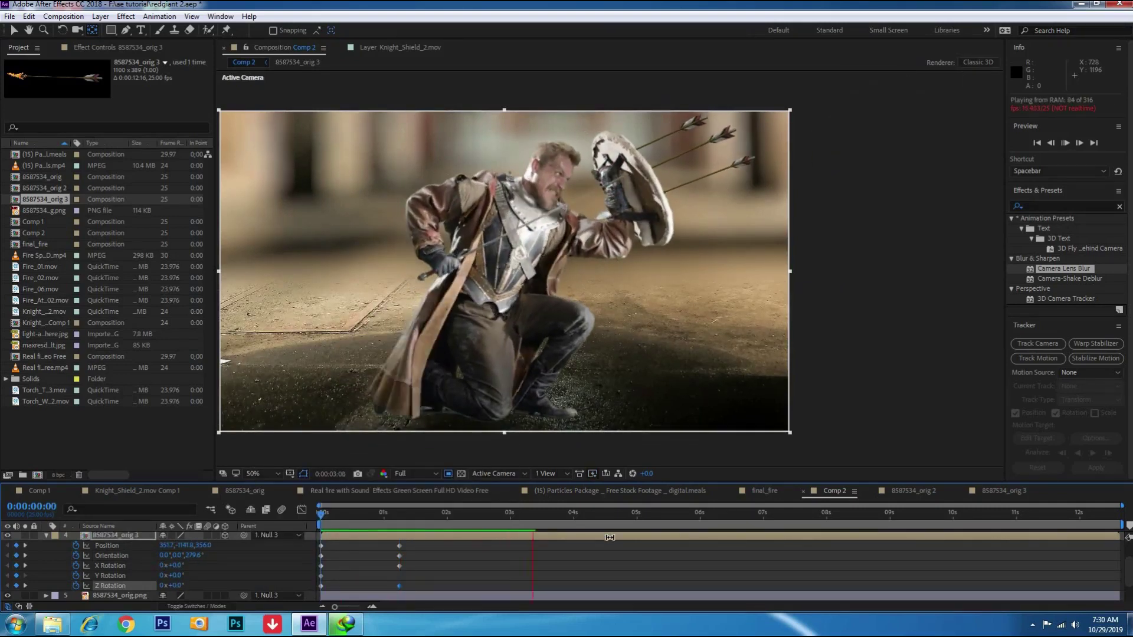
key(u)
key(space)
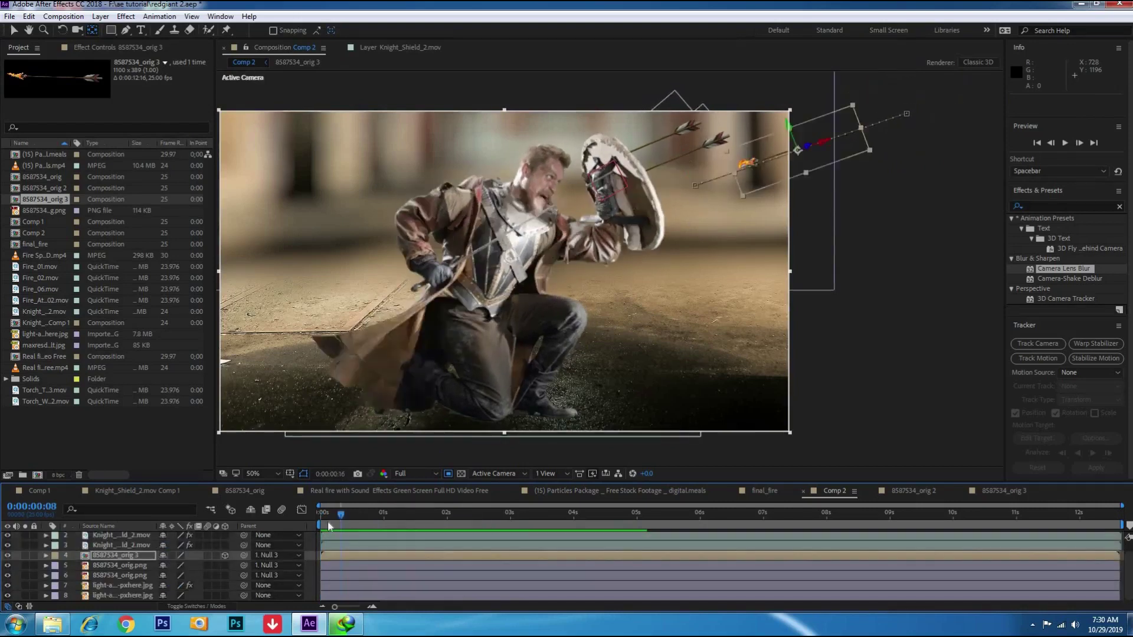
double_click(54, 367)
Scrub forward through the green-screen fire clip in the Footage viewer to inspect the flames
click(422, 448)
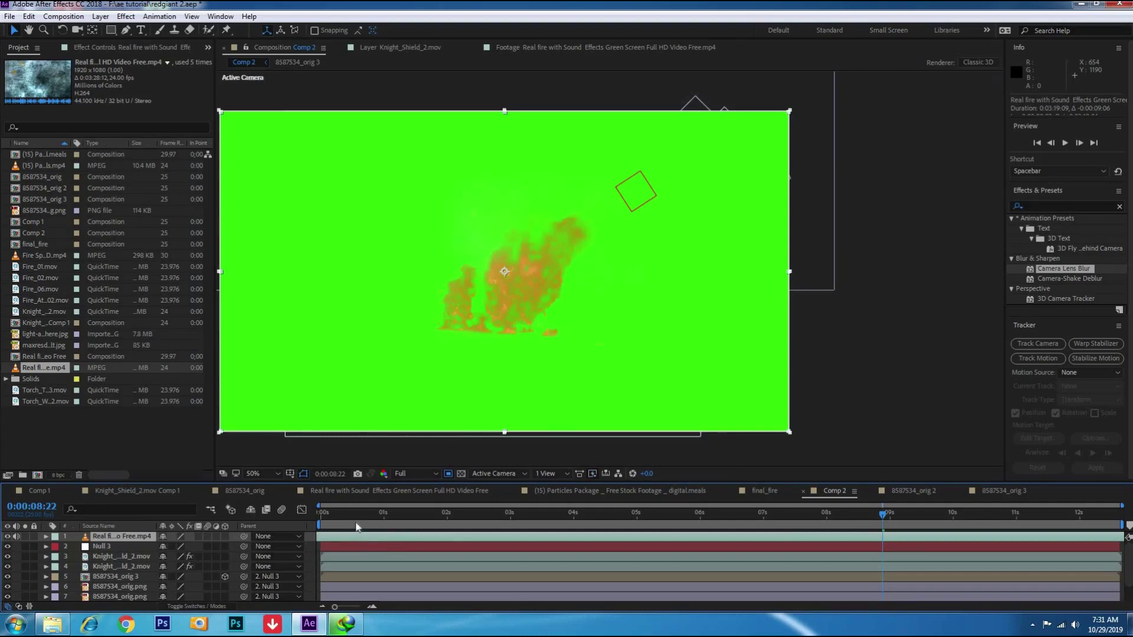
drag(376, 518, 428, 522)
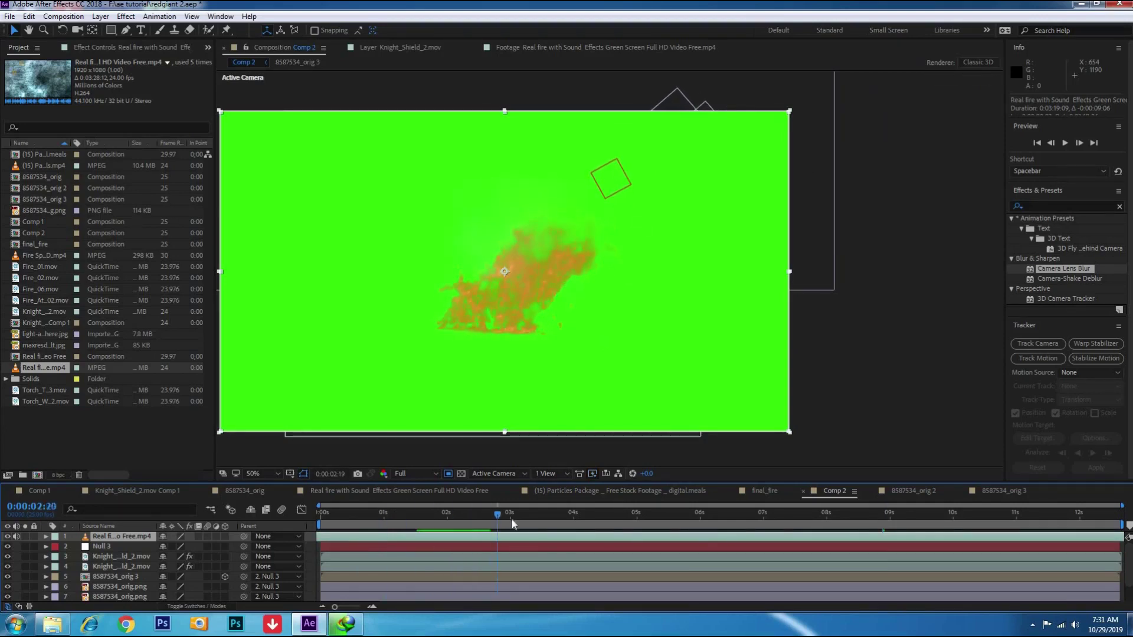
drag(558, 523, 612, 523)
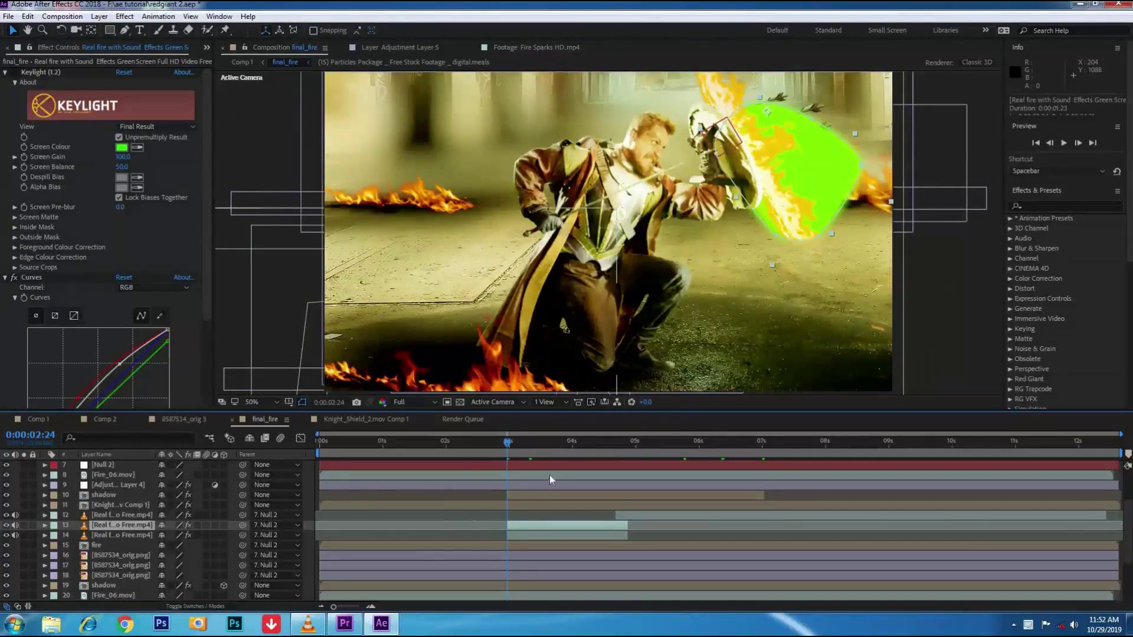
Inspect masked shield fire layer 13, then enable its Keylight effect in the final_fire composite
double_click(122, 526)
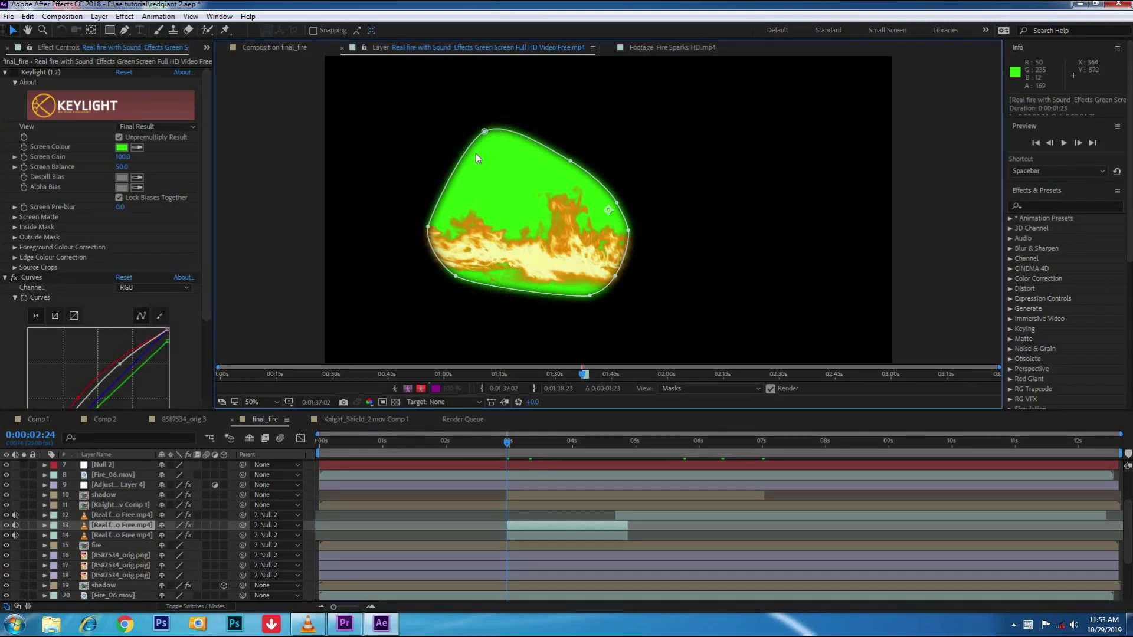
click(258, 48)
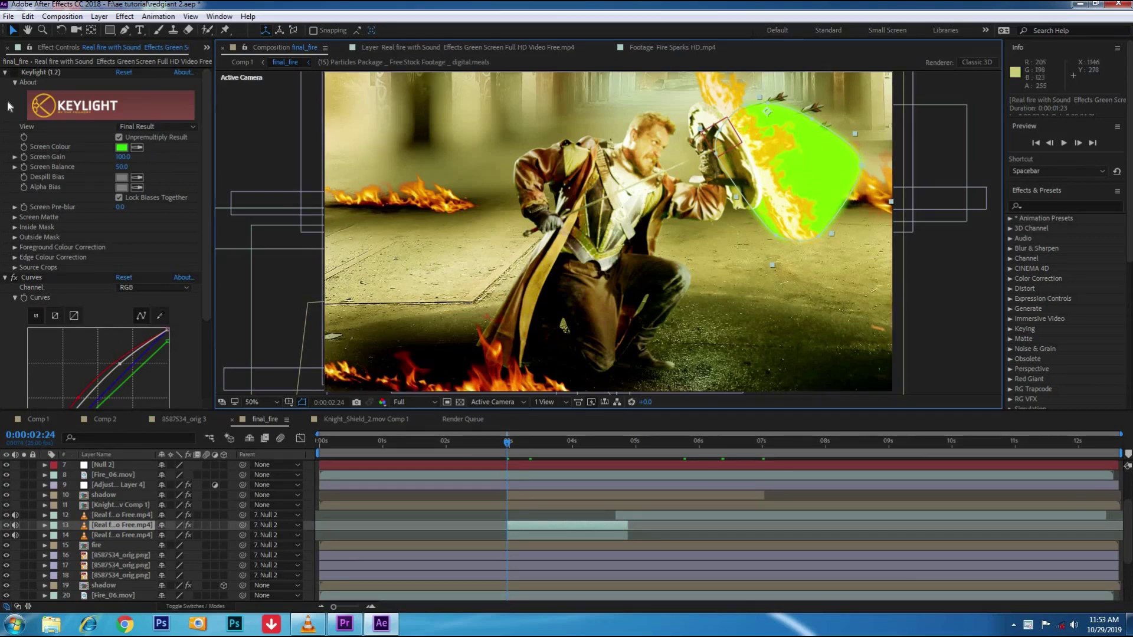
click(15, 72)
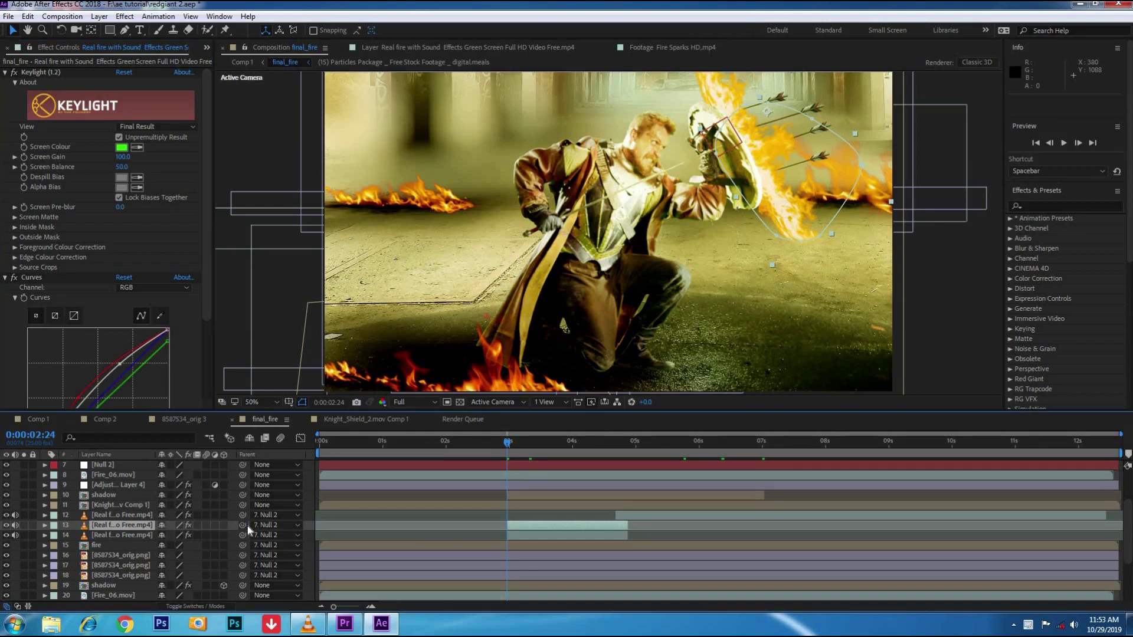
click(270, 526)
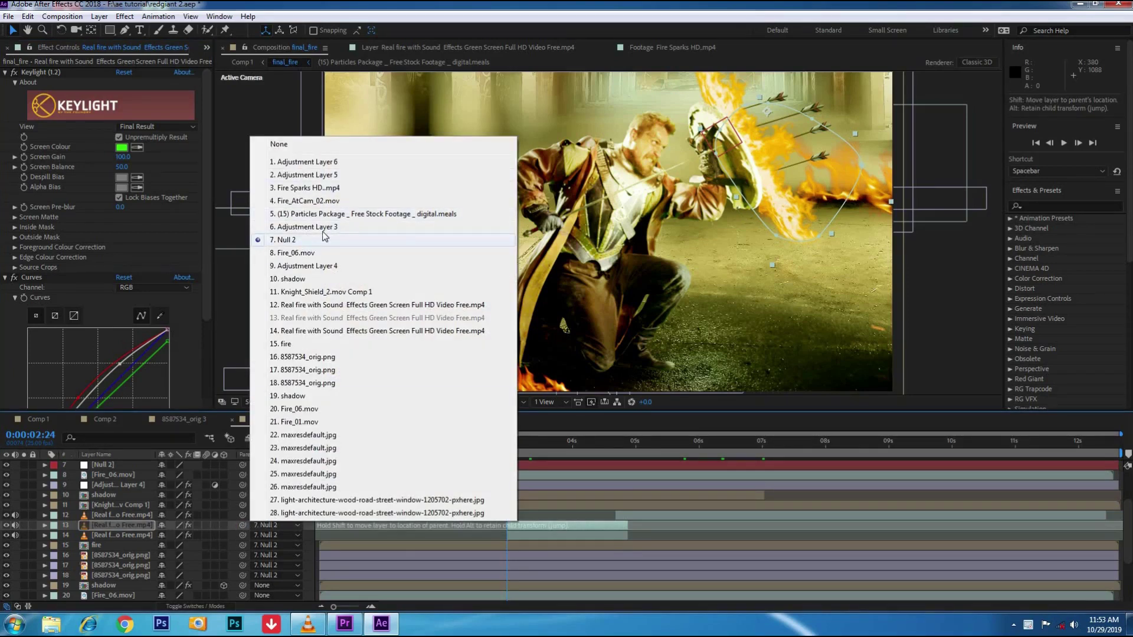
Parent the shield fire to Null 2 and preview the composite from 0:00:02:24
click(324, 239)
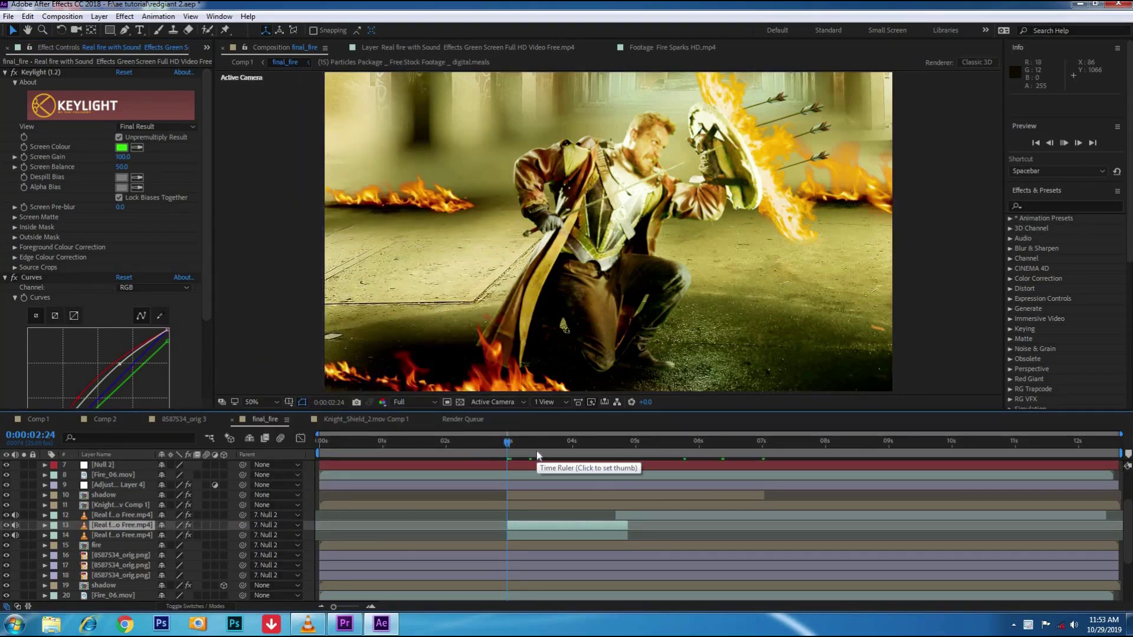
key(space)
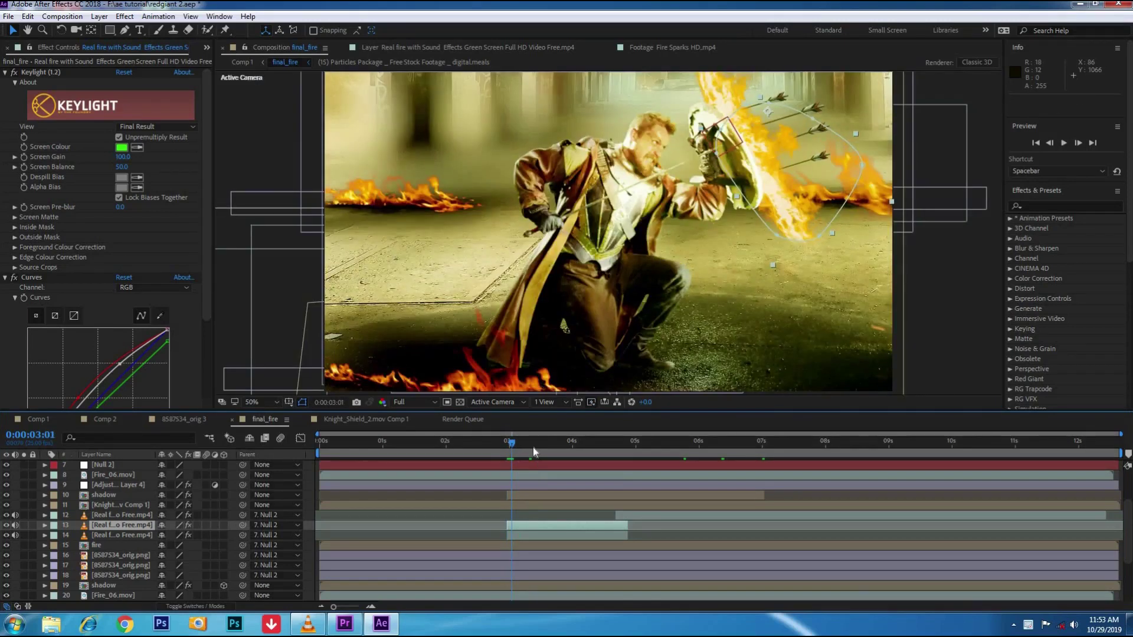
key(space)
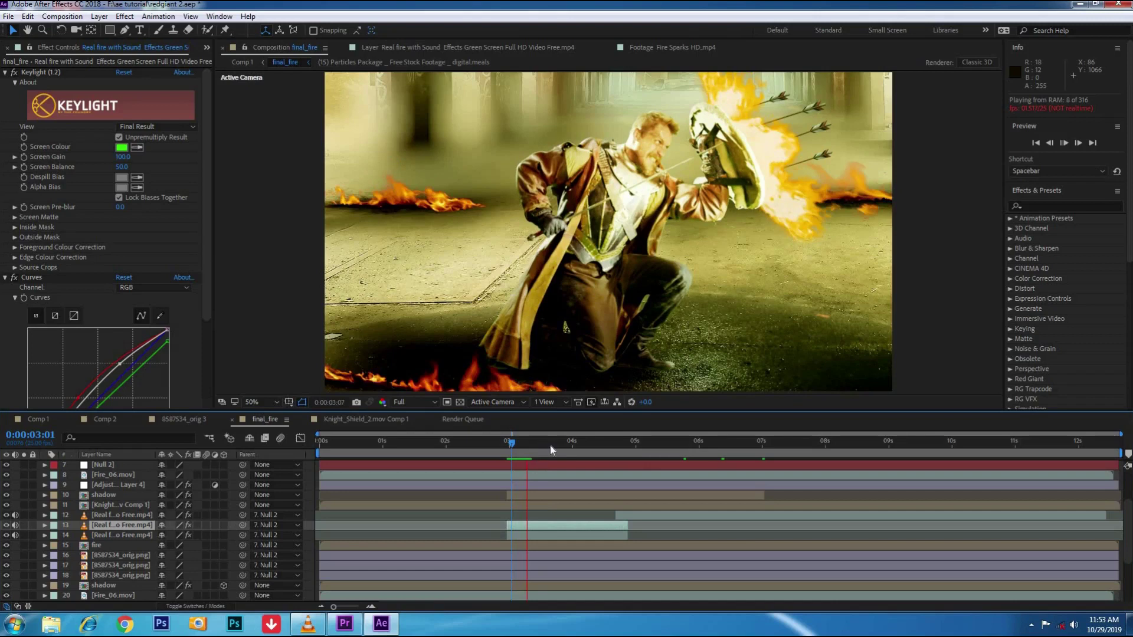
key(space)
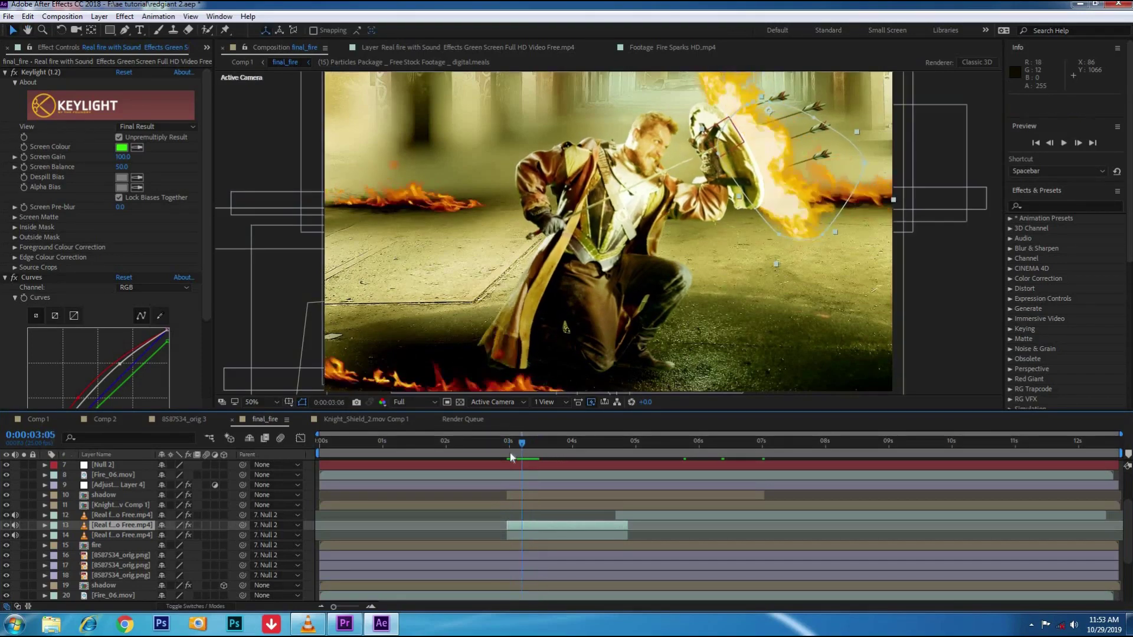
click(507, 452)
key(space)
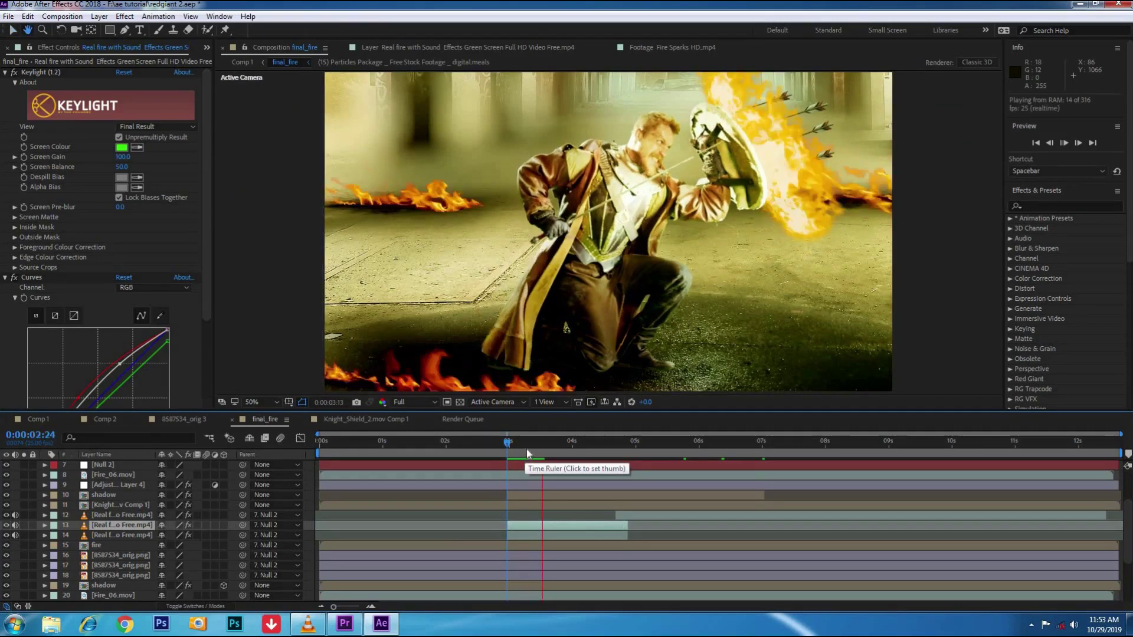
click(511, 457)
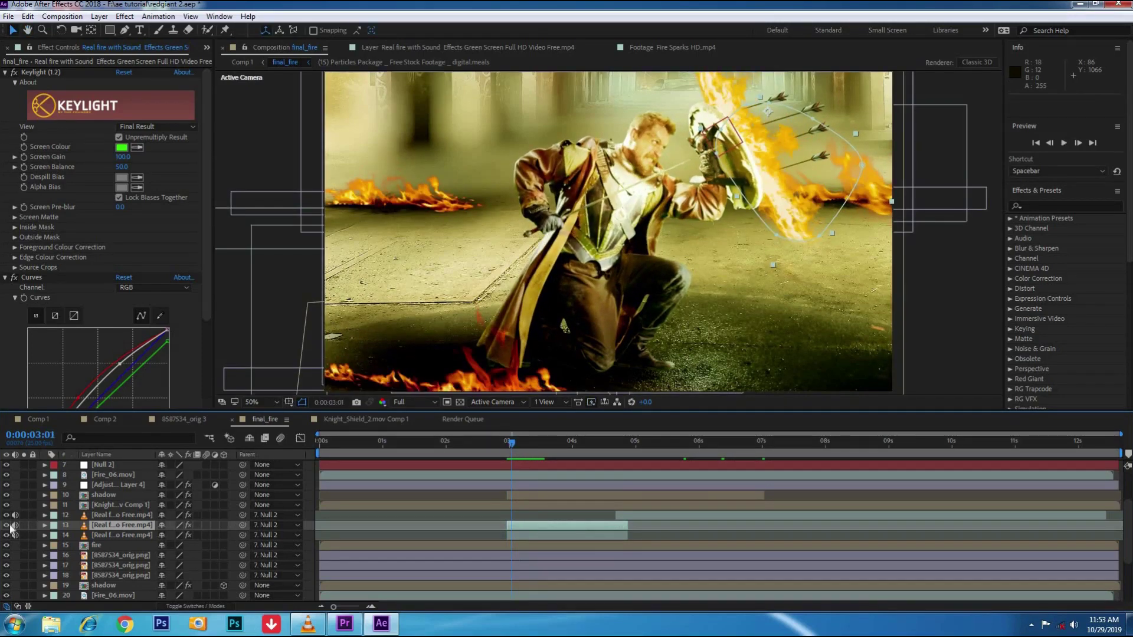
Compare shield fire layers 13 and 14 by toggling their visibility, then select each layer
click(7, 525)
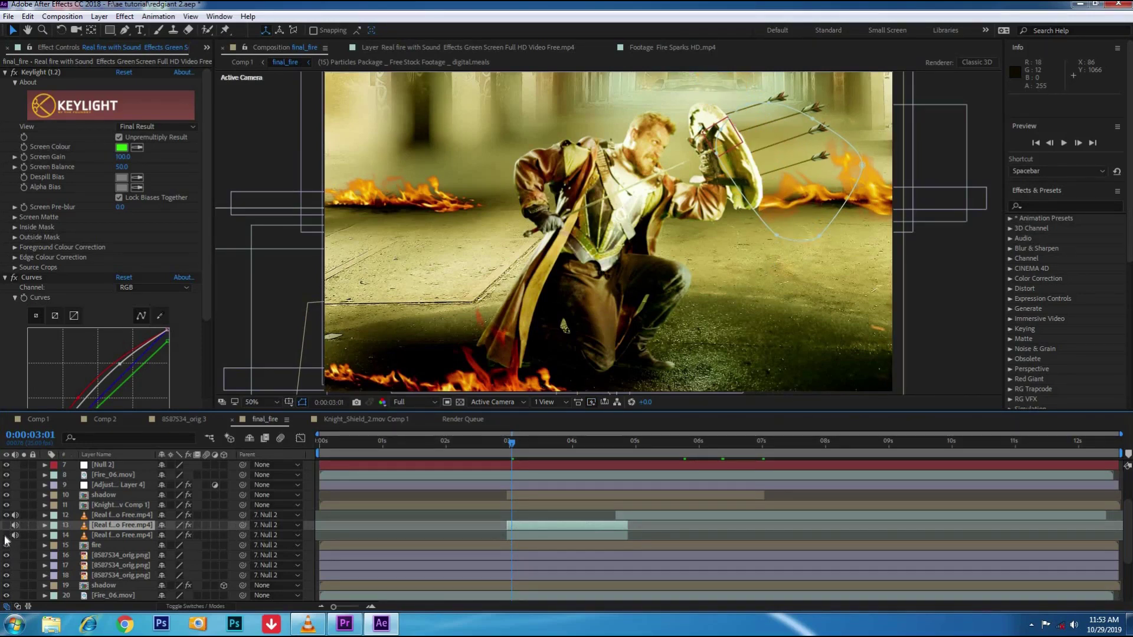
click(7, 535)
click(7, 525)
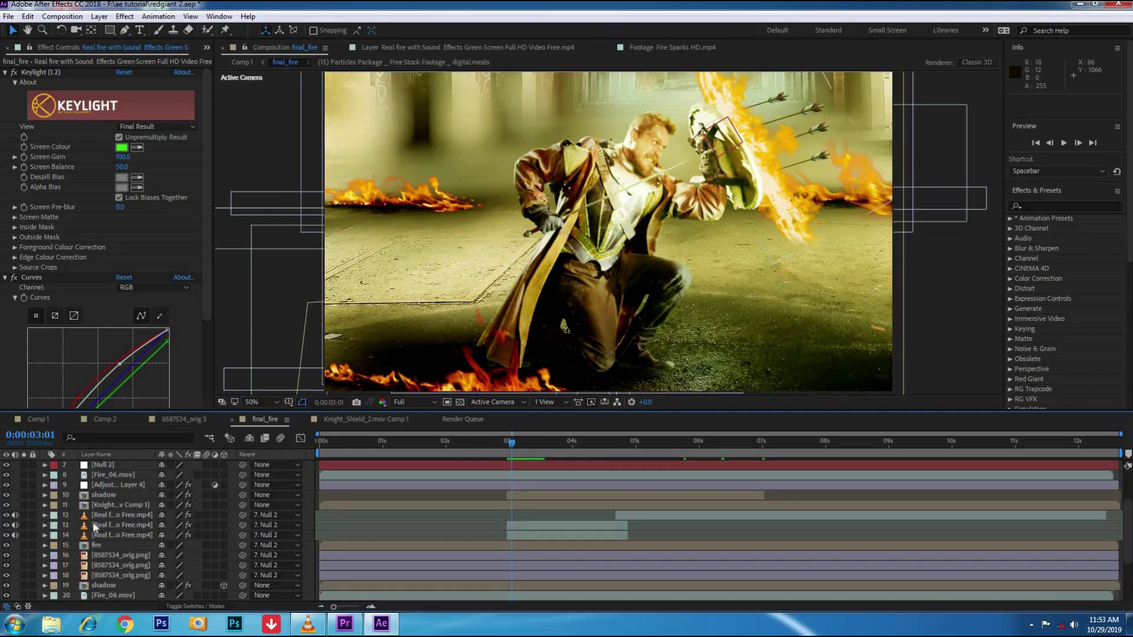
click(112, 527)
click(110, 536)
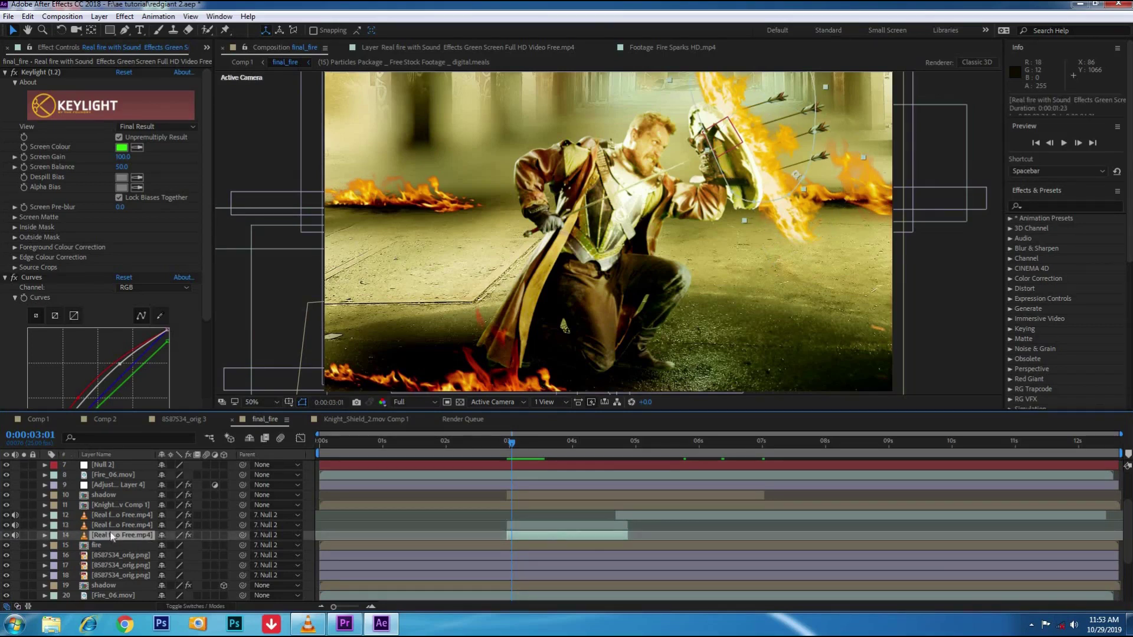
click(27, 16)
mouse_move(266, 159)
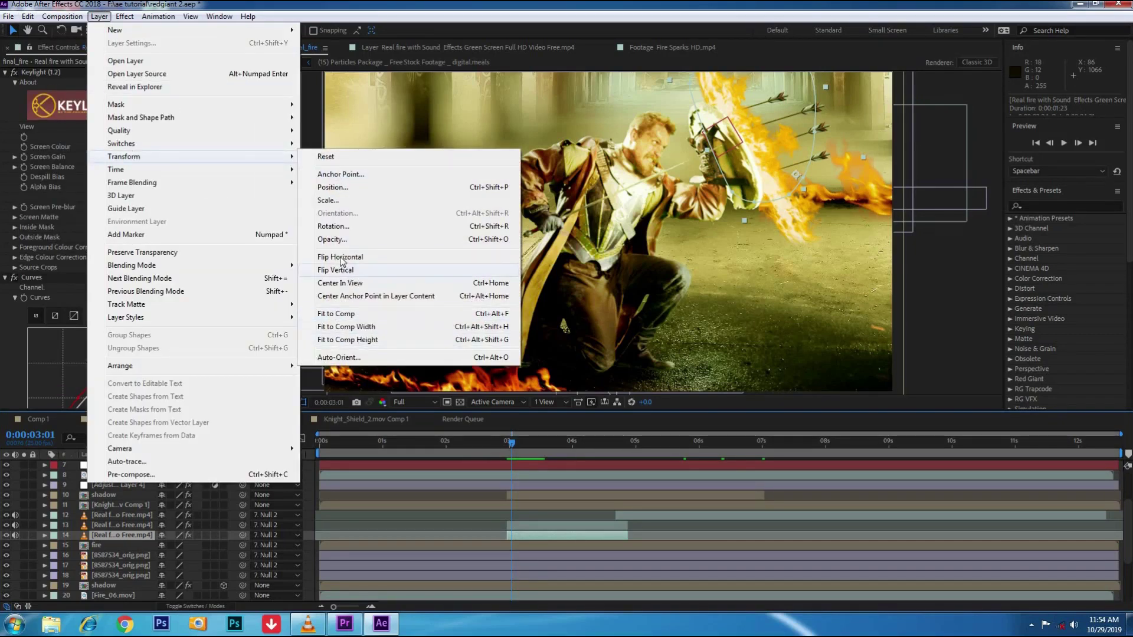
click(345, 257)
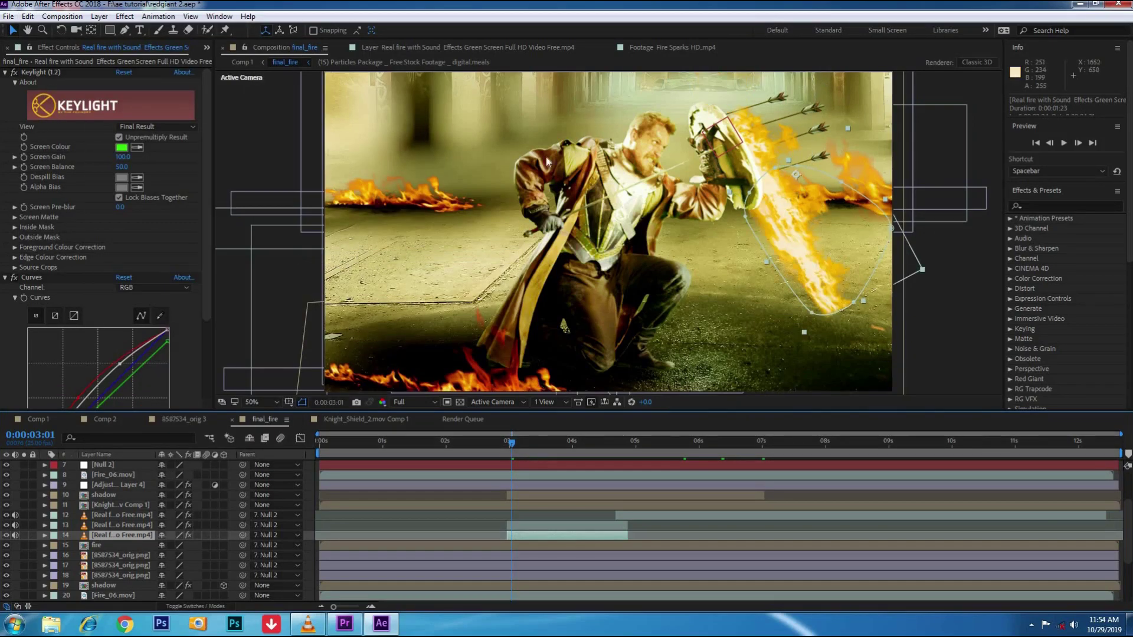
click(100, 16)
mouse_move(271, 157)
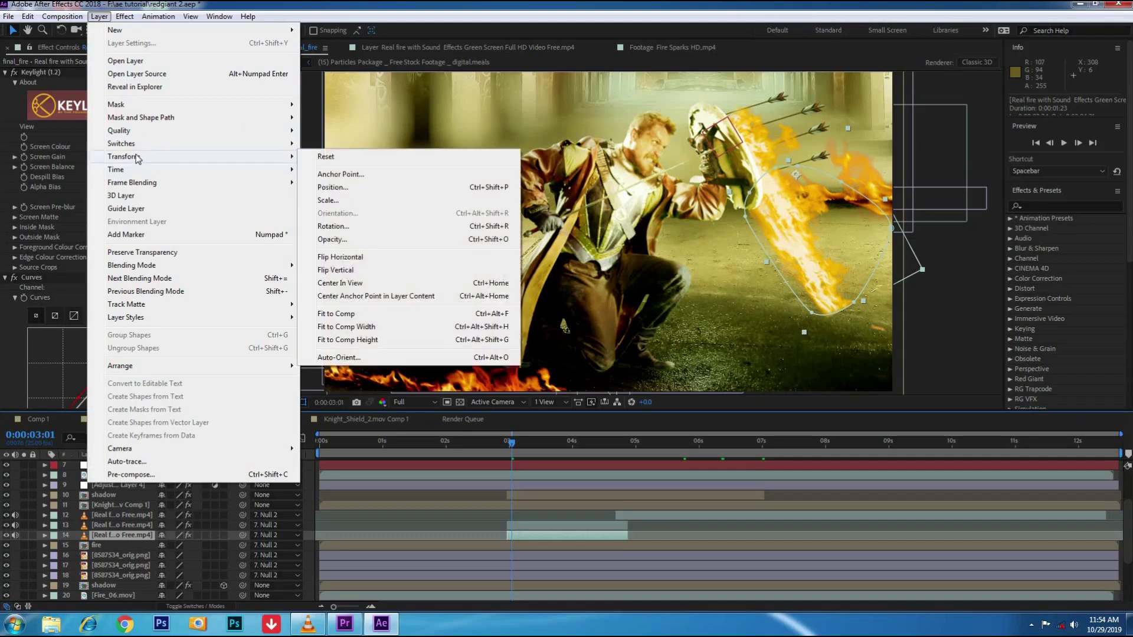
click(350, 259)
click(684, 273)
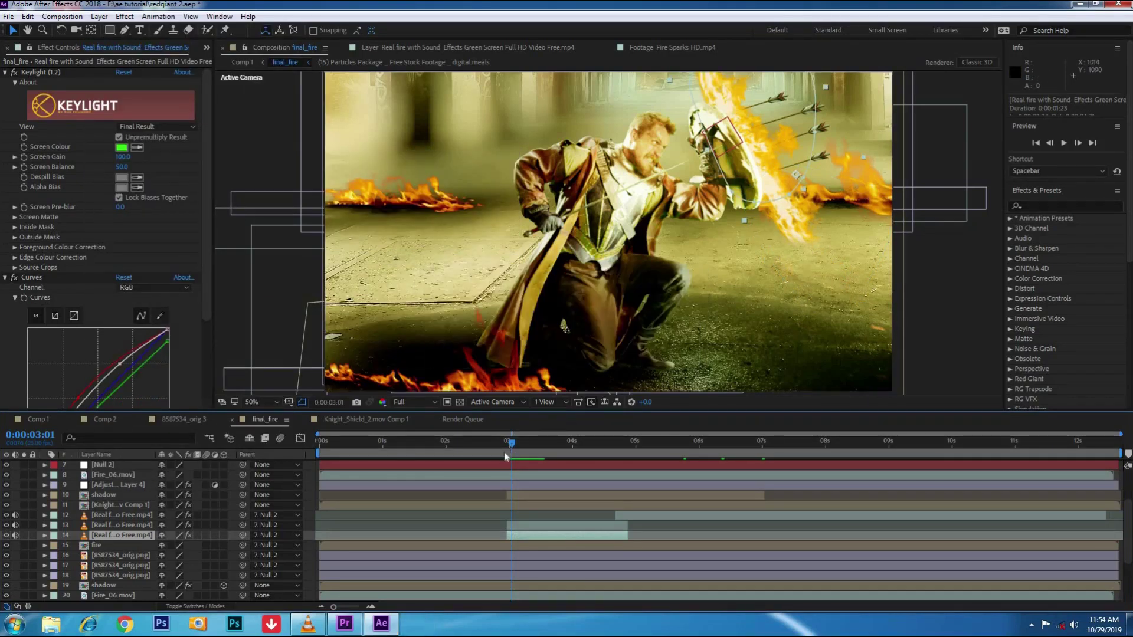
click(505, 442)
key(space)
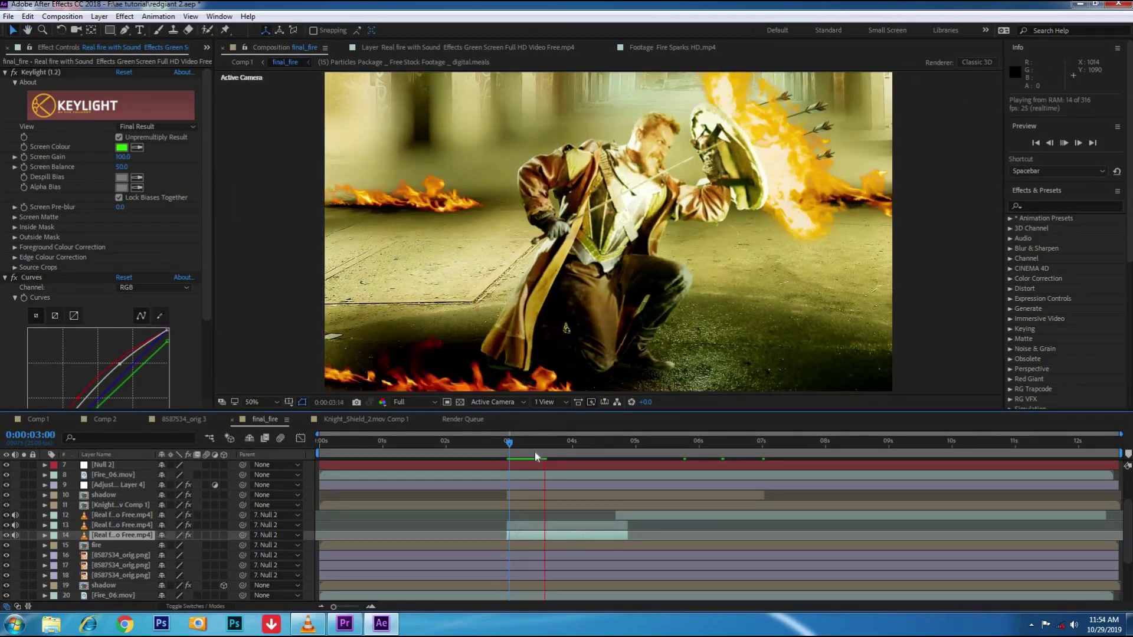
key(space)
click(533, 443)
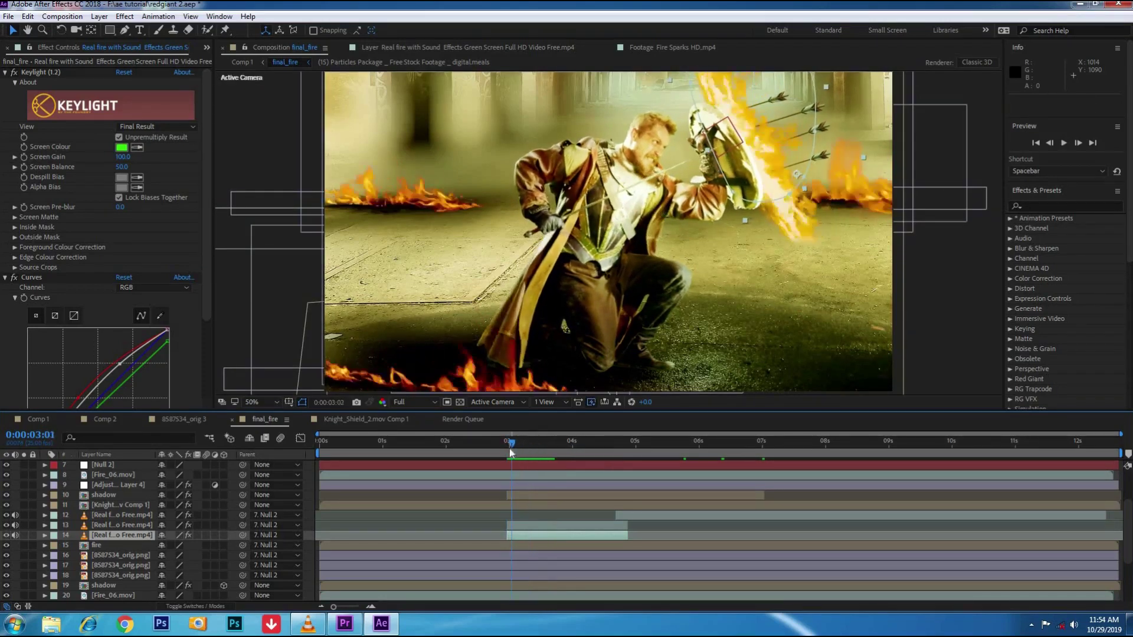
key(space)
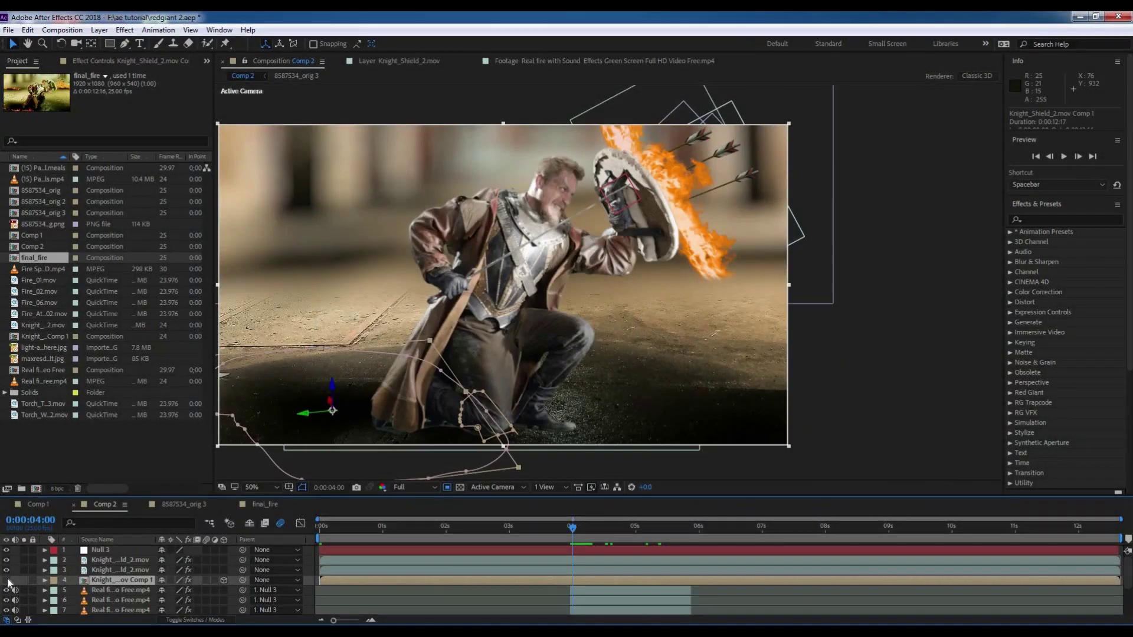
Rename a knight layer to "shadow" and look inside the knight precomposition
click(7, 580)
right_click(100, 585)
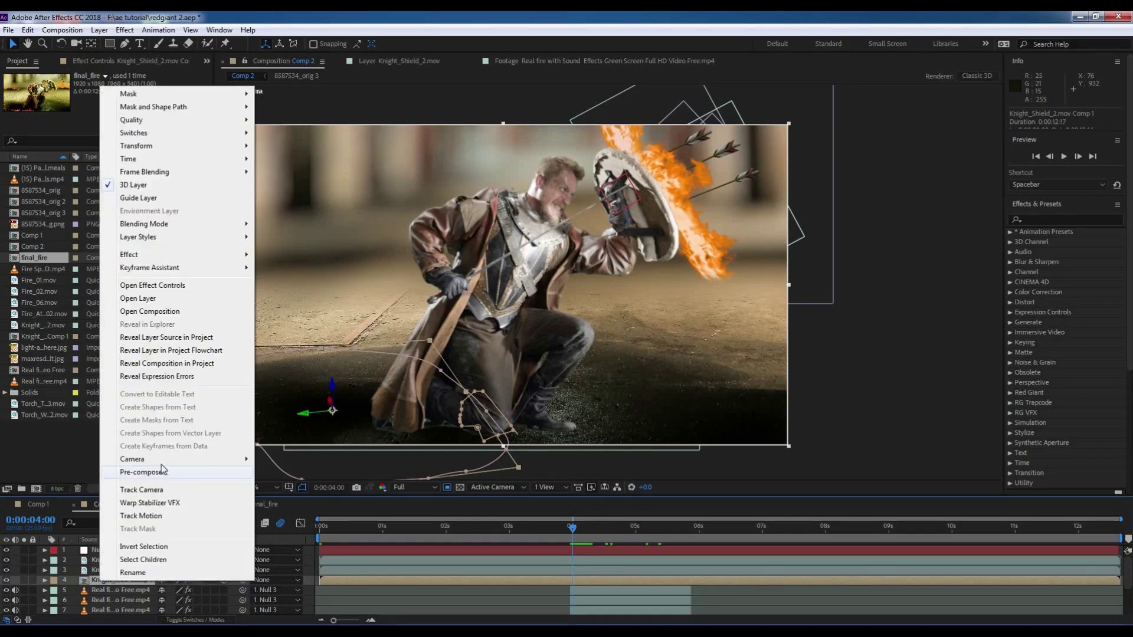
click(133, 573)
text(shadow)
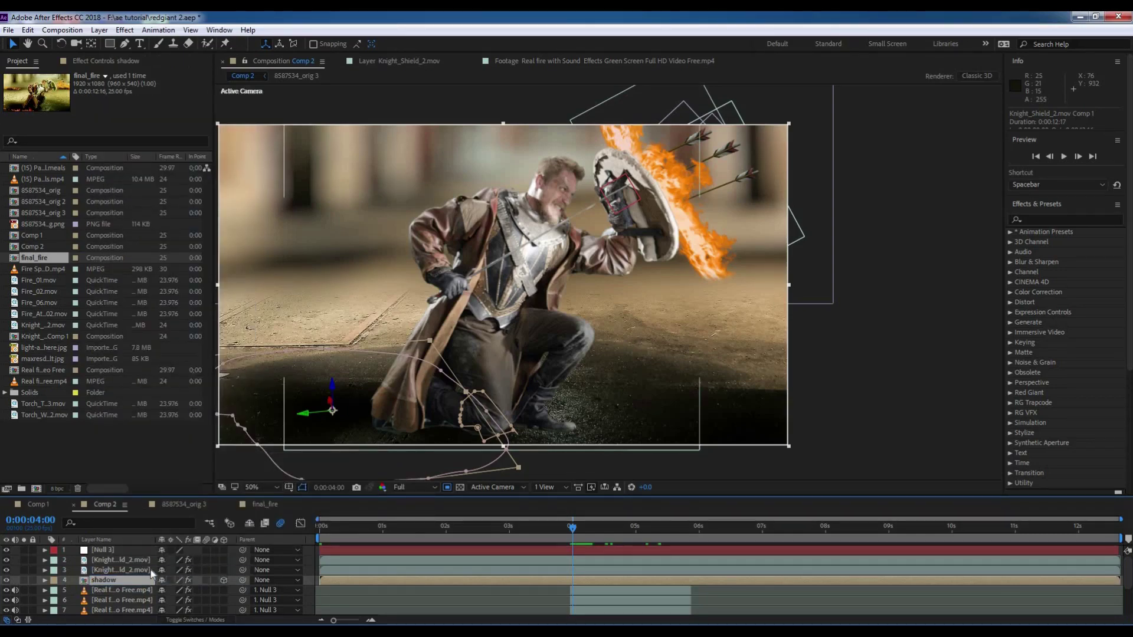
double_click(109, 581)
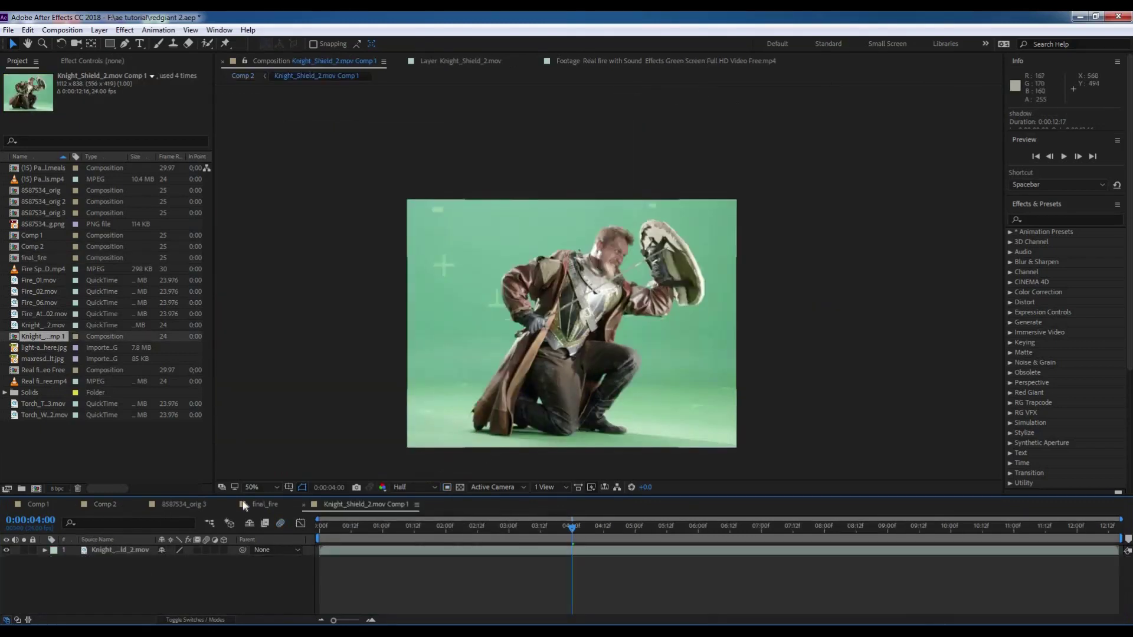
click(105, 504)
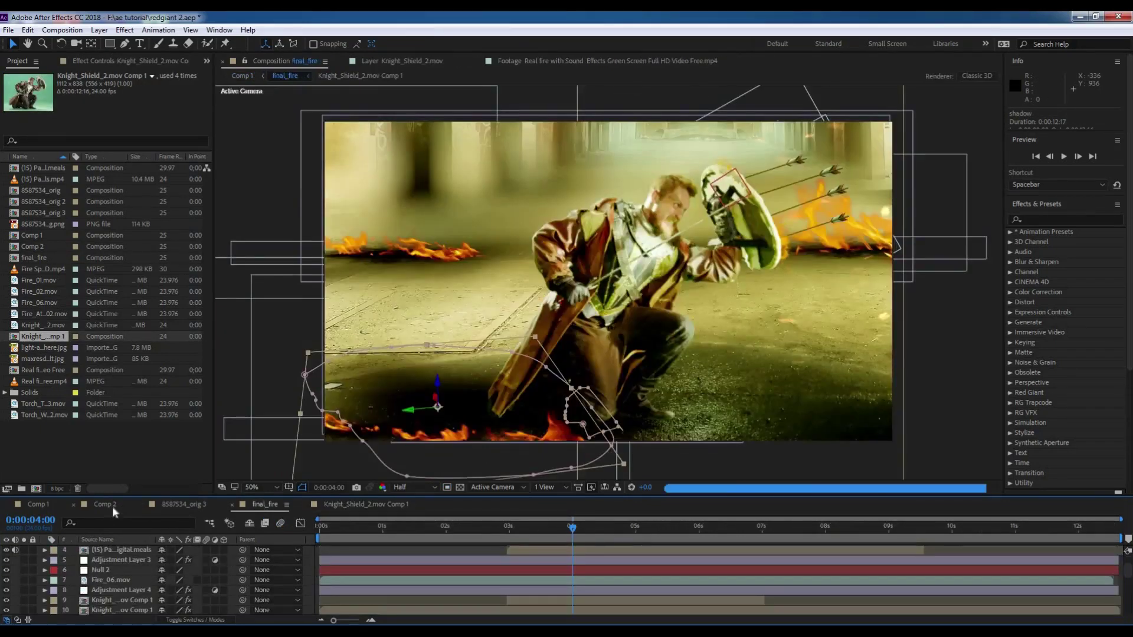
Compare the shadow layer on and off at 0:00:04:07, then select the masked knight layer
click(588, 534)
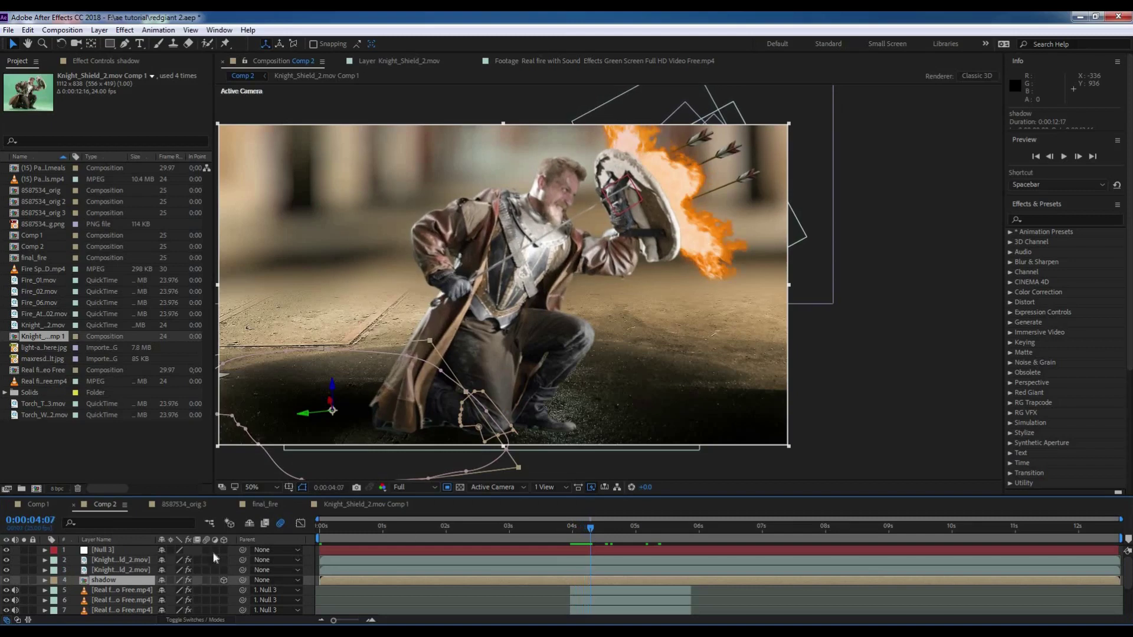
click(7, 581)
click(7, 581)
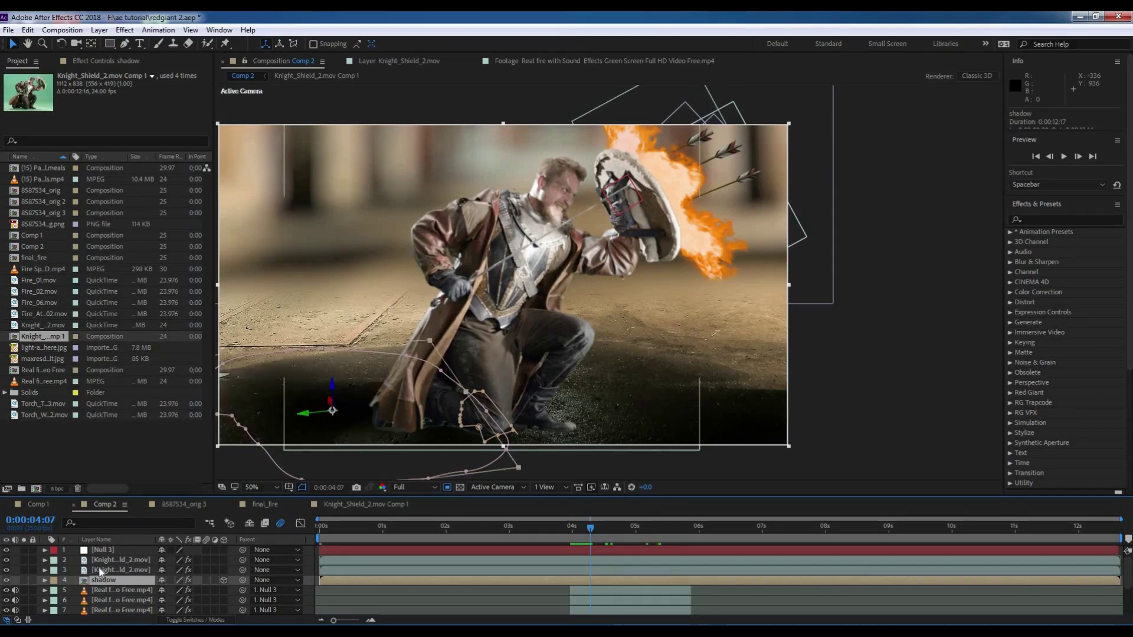
click(8, 571)
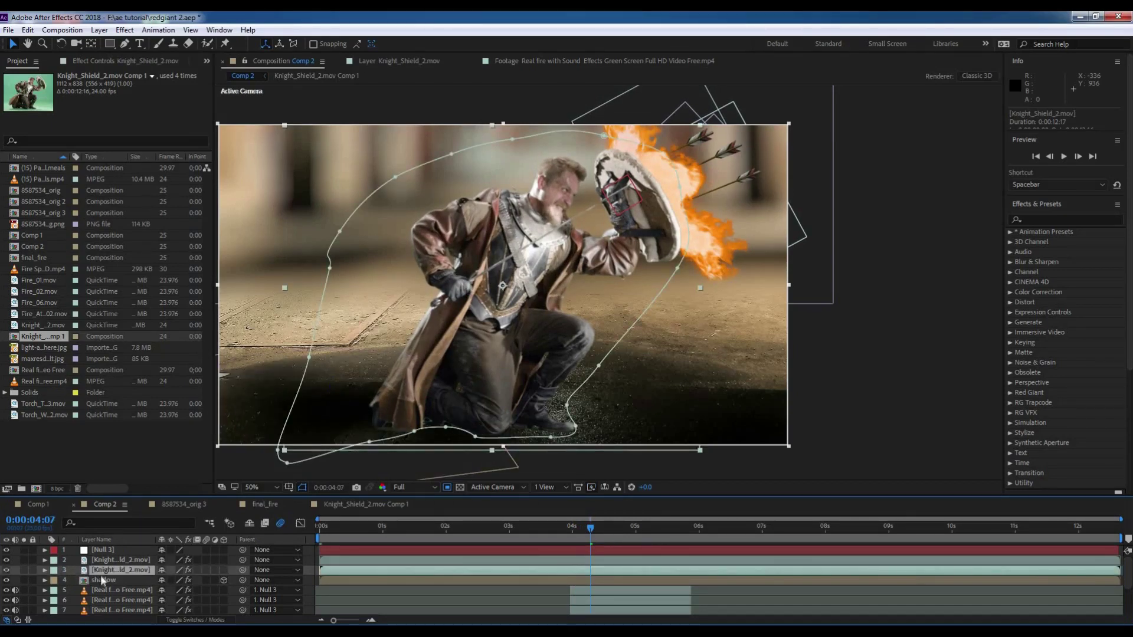
click(124, 30)
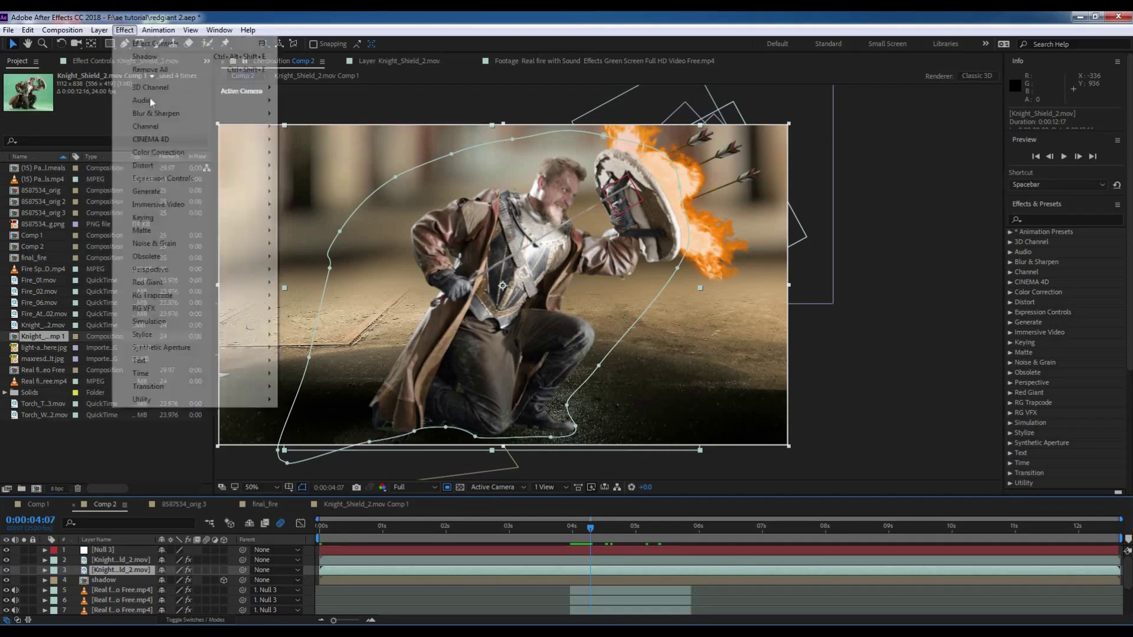
Apply Curves to the knight, raising the RGB curve and slightly bending the Red and Green curves
mouse_move(236, 152)
click(307, 387)
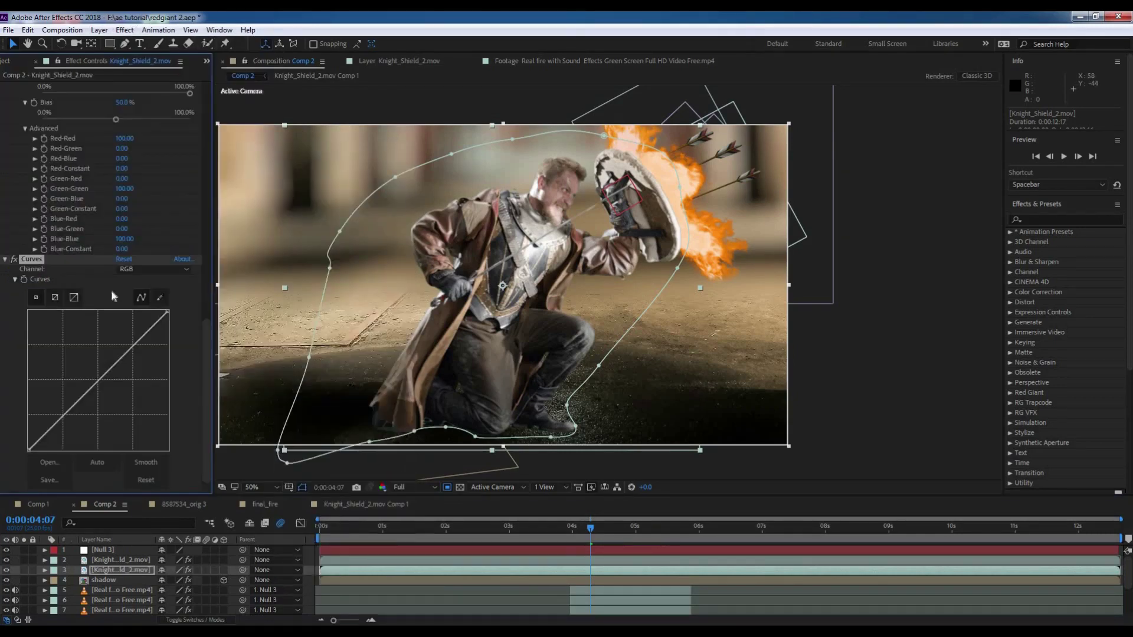
drag(101, 380, 93, 363)
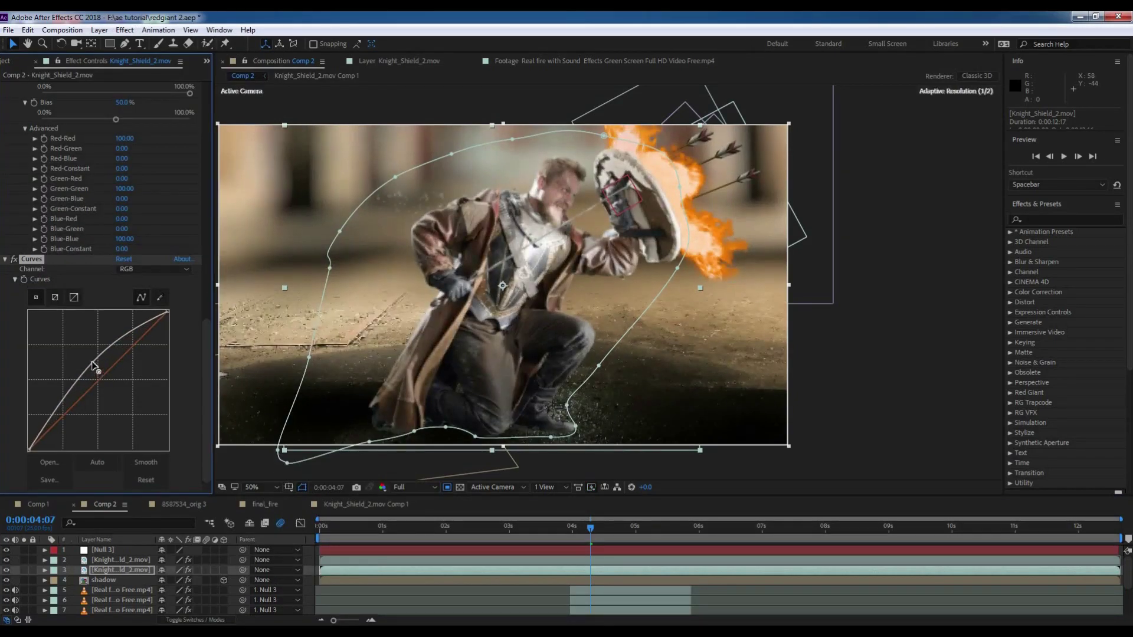
click(168, 269)
click(141, 295)
drag(101, 374, 94, 356)
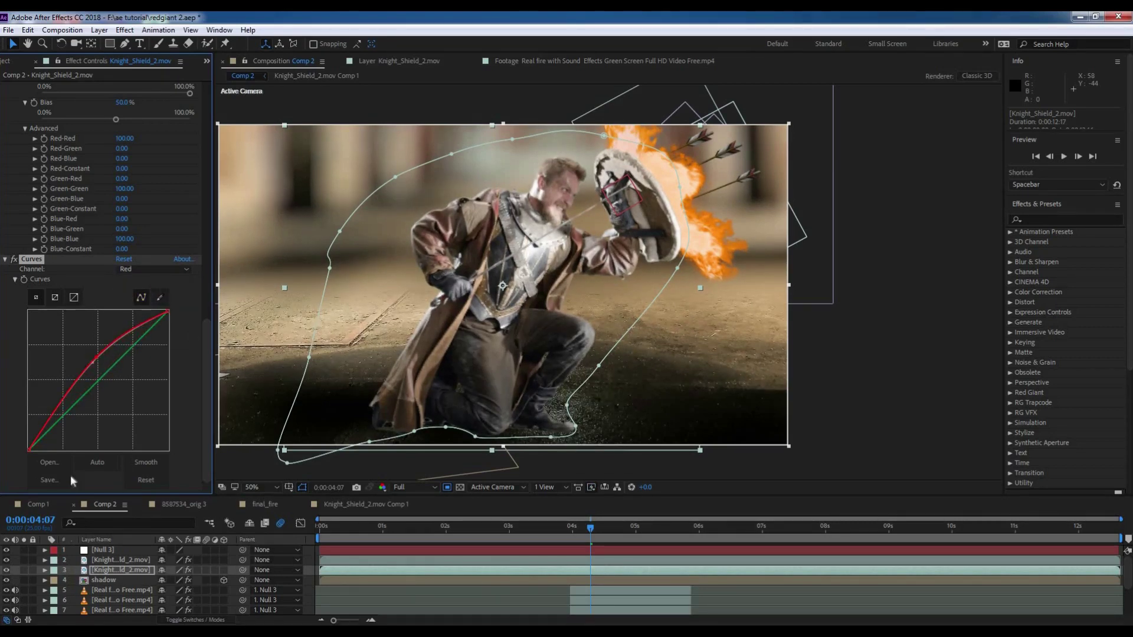
drag(115, 570, 122, 559)
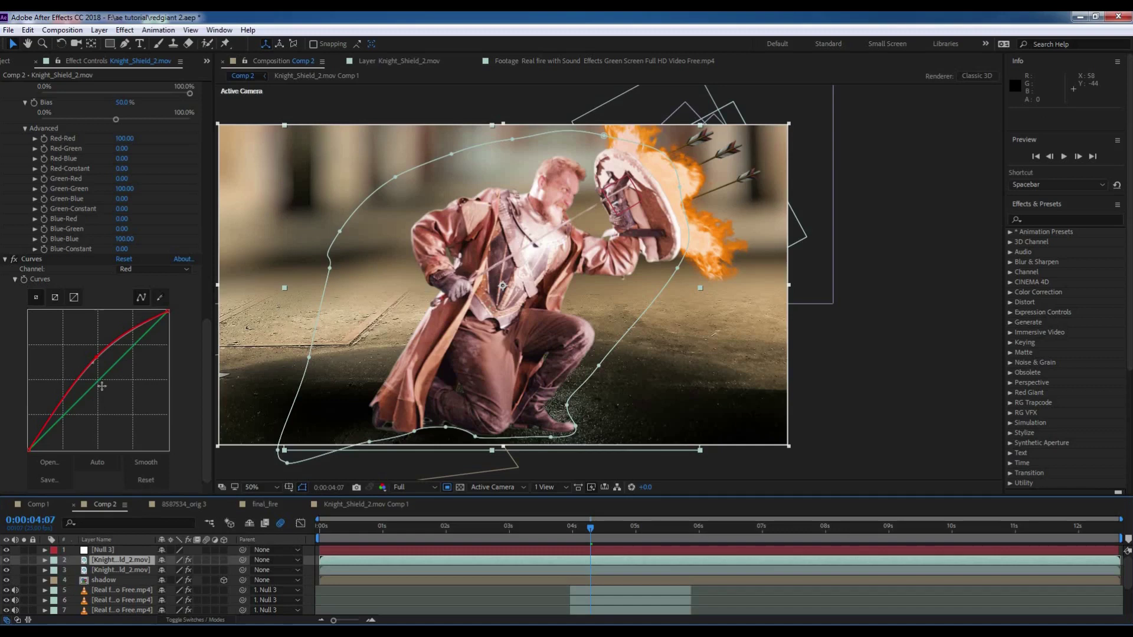
drag(95, 359, 98, 368)
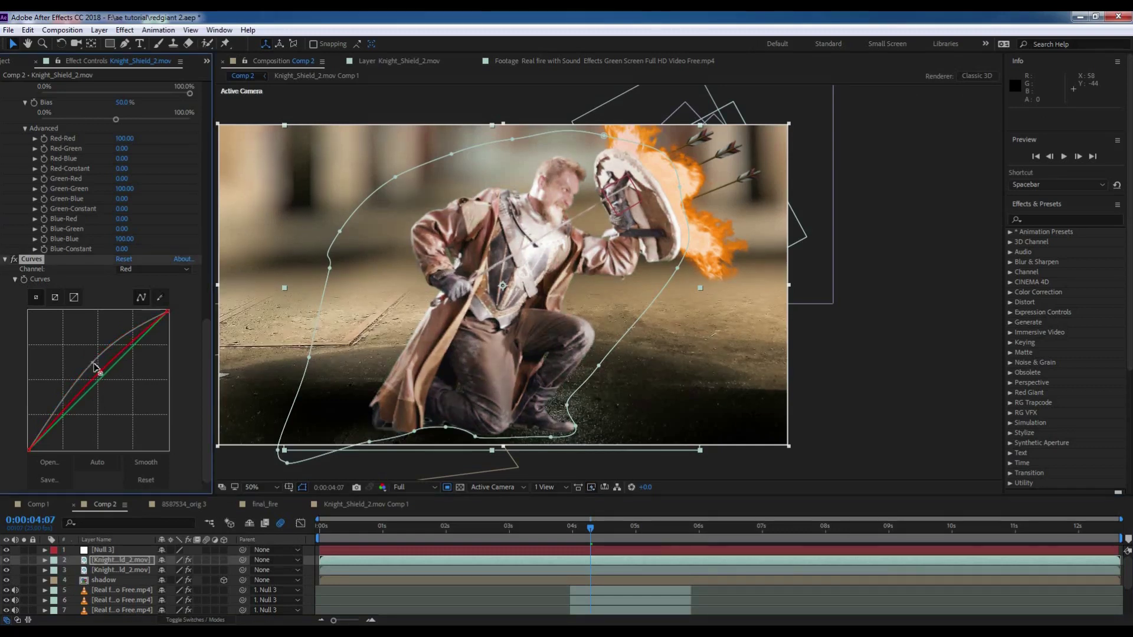
click(153, 269)
click(135, 299)
drag(96, 383, 96, 373)
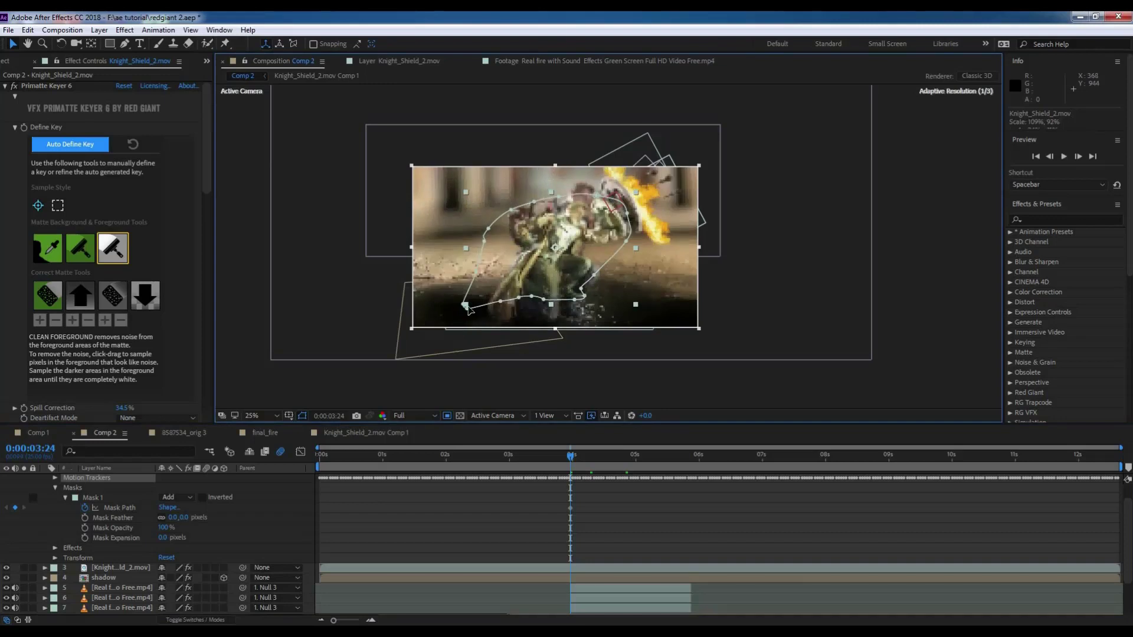
Reshape Mask 1's points to fit closely around the knight's lower legs
mouse_move(469, 309)
mouse_down()
mouse_move(555, 255)
mouse_move(496, 328)
mouse_up()
drag(527, 283, 581, 325)
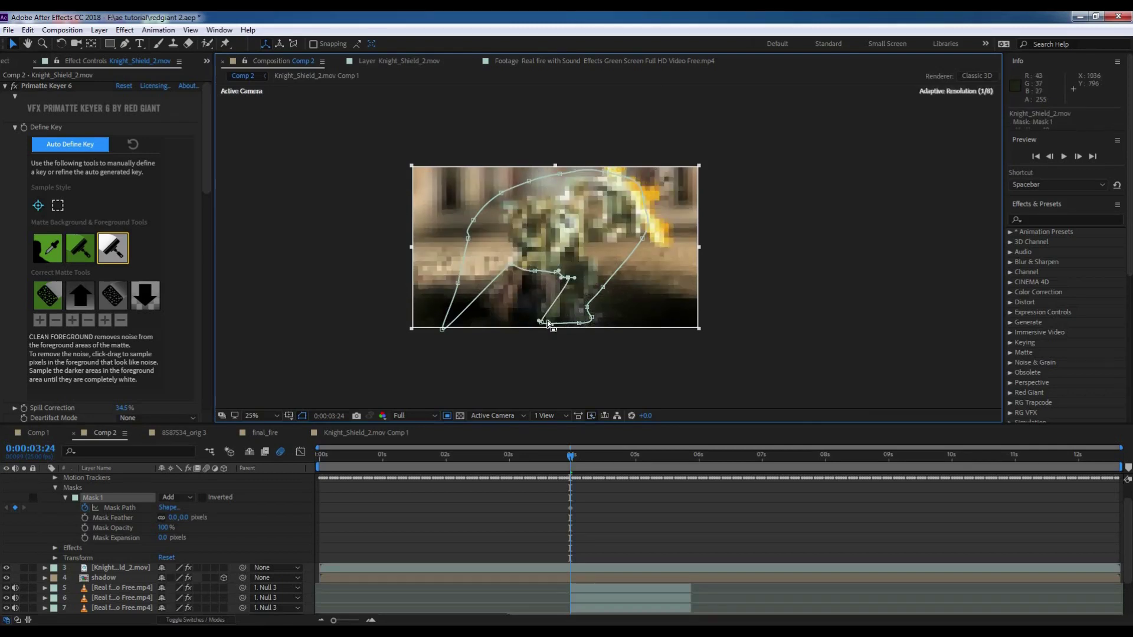
mouse_move(587, 296)
mouse_down()
mouse_move(611, 306)
mouse_move(614, 289)
mouse_move(593, 289)
mouse_up()
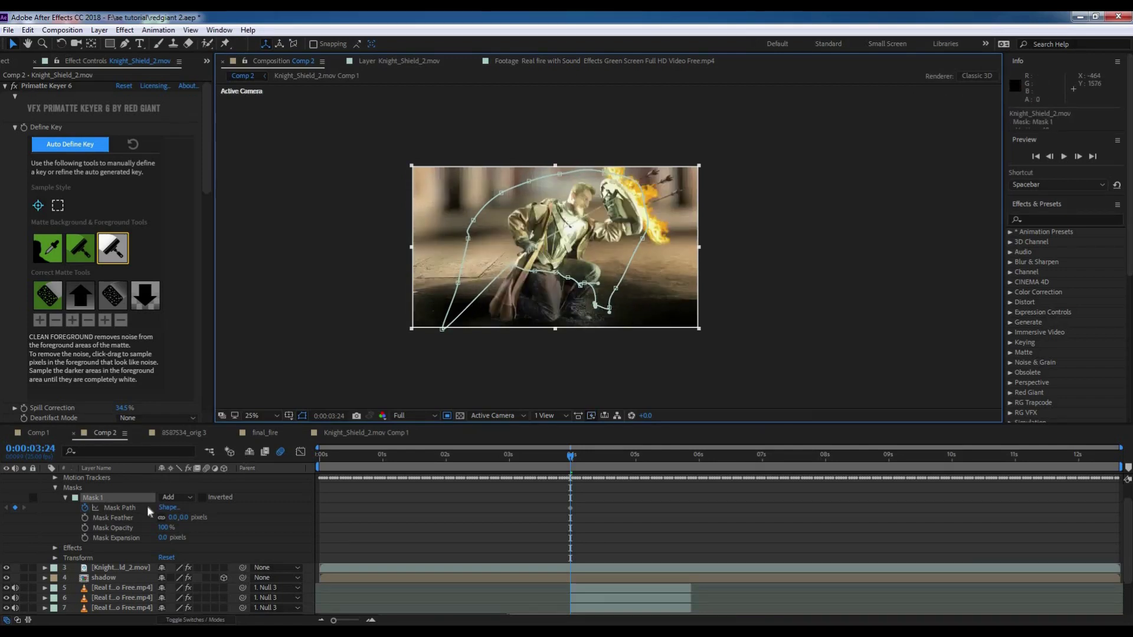
Feather the knight's mask edge by 19 pixels
drag(185, 519, 460, 508)
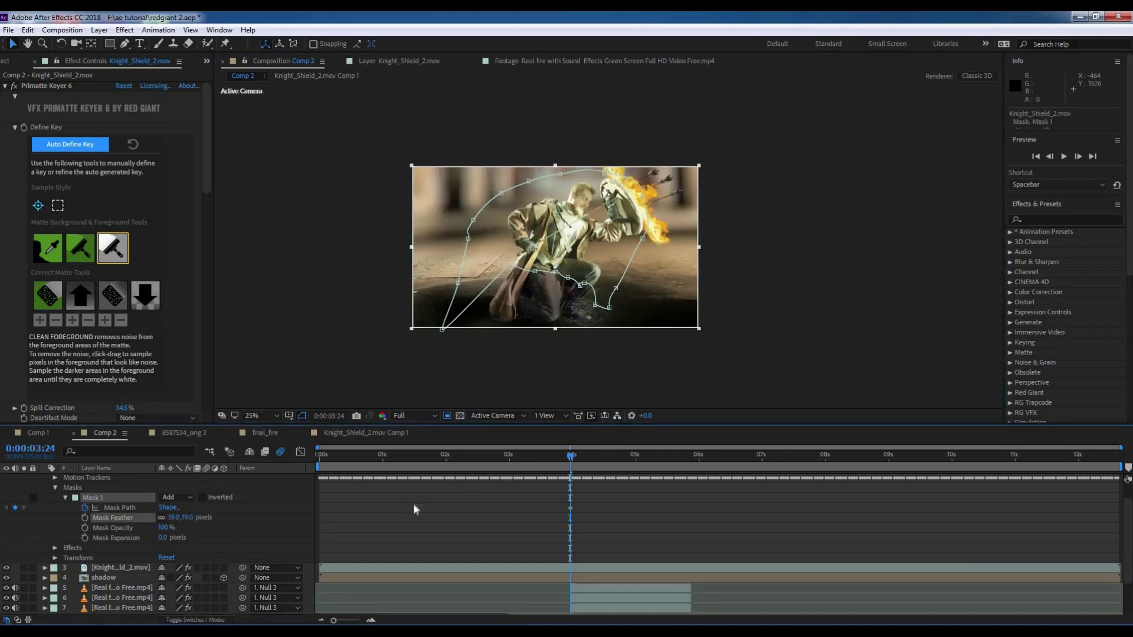
scroll(579, 503, up, 2)
drag(628, 456, 689, 462)
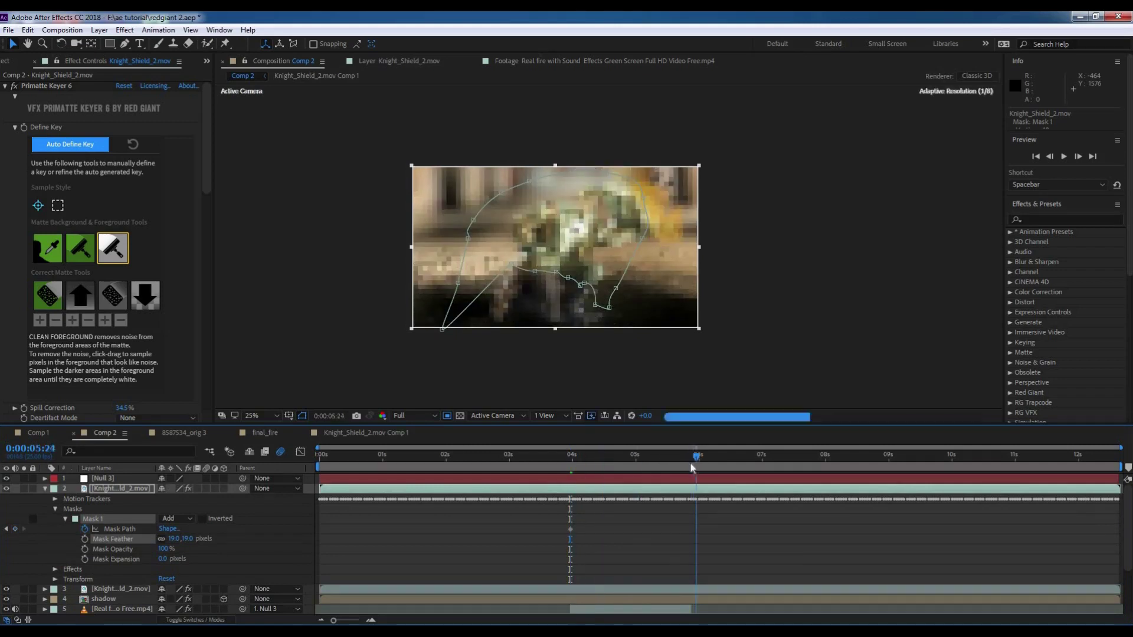
Shift the mask to follow the knight and set Mask Path keyframes near 4 and 6 seconds
drag(621, 219, 641, 182)
drag(699, 450, 565, 455)
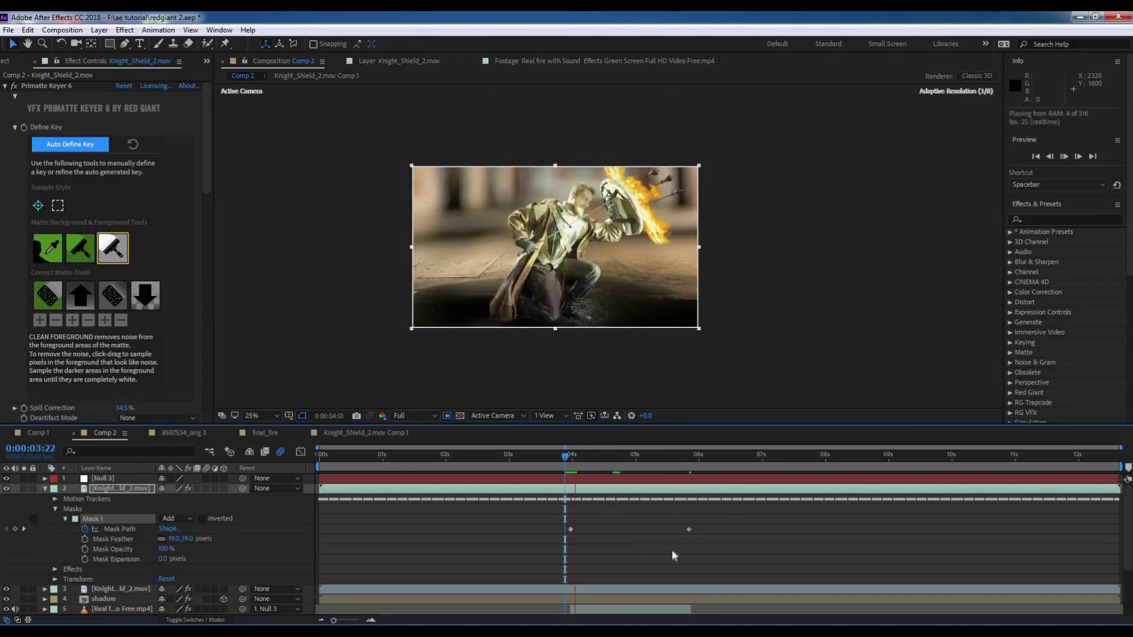
click(585, 458)
mouse_move(570, 529)
mouse_down()
mouse_move(585, 529)
mouse_move(572, 530)
mouse_up()
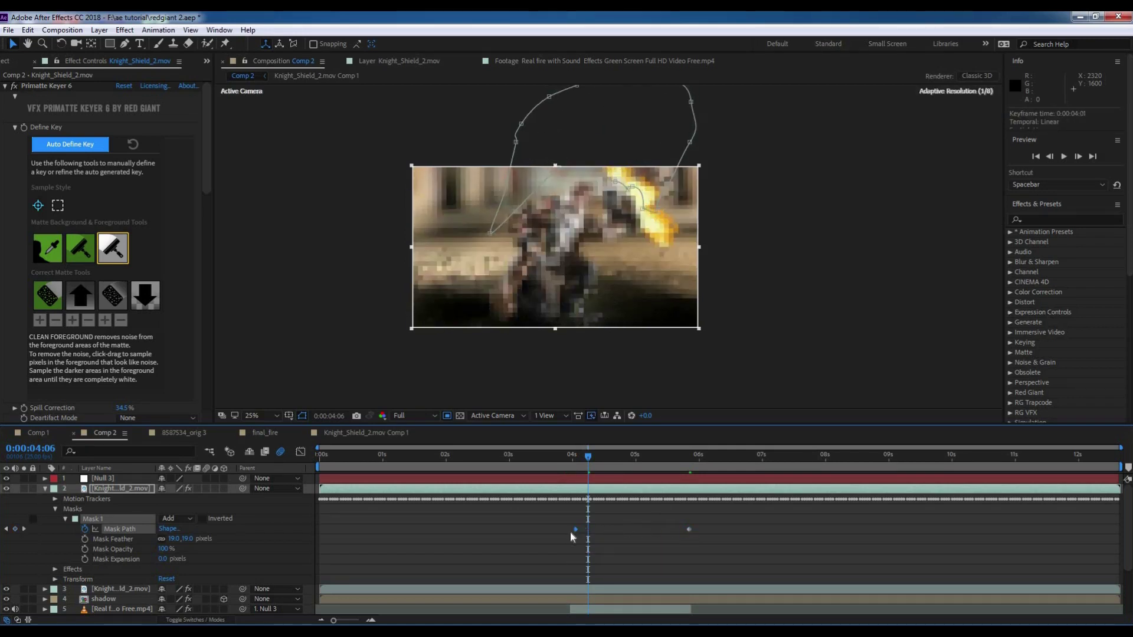
click(570, 466)
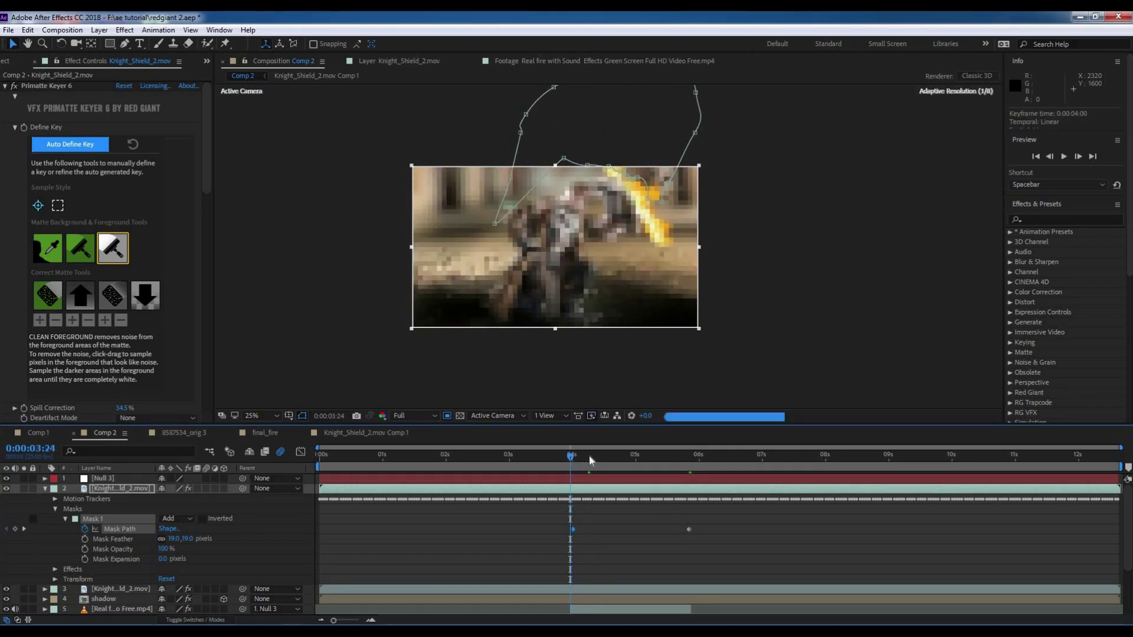
mouse_move(590, 459)
mouse_down()
mouse_move(689, 465)
mouse_move(565, 466)
mouse_up()
Review the animated mask between 4:04 and 4:23, dismissing a warning, and play a preview
click(656, 493)
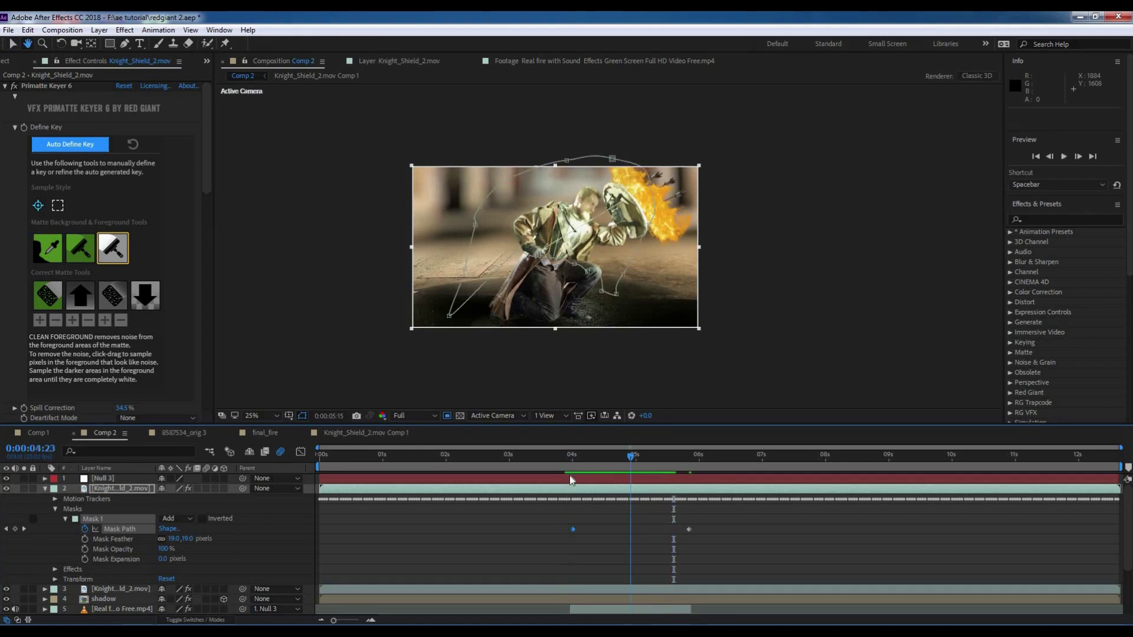
drag(581, 462, 691, 461)
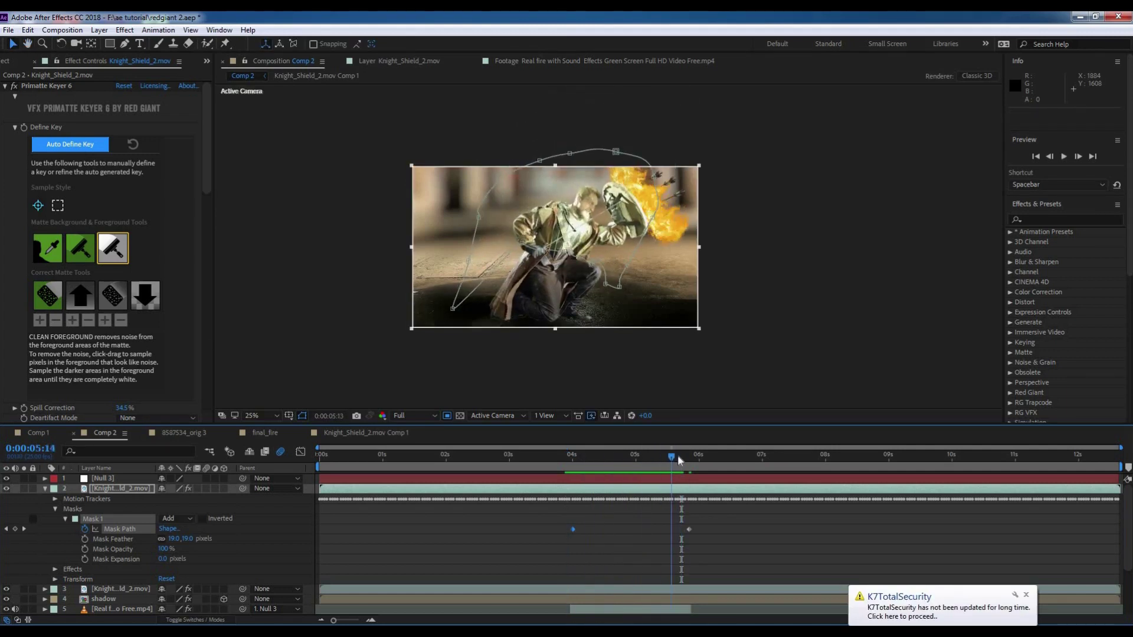
click(631, 460)
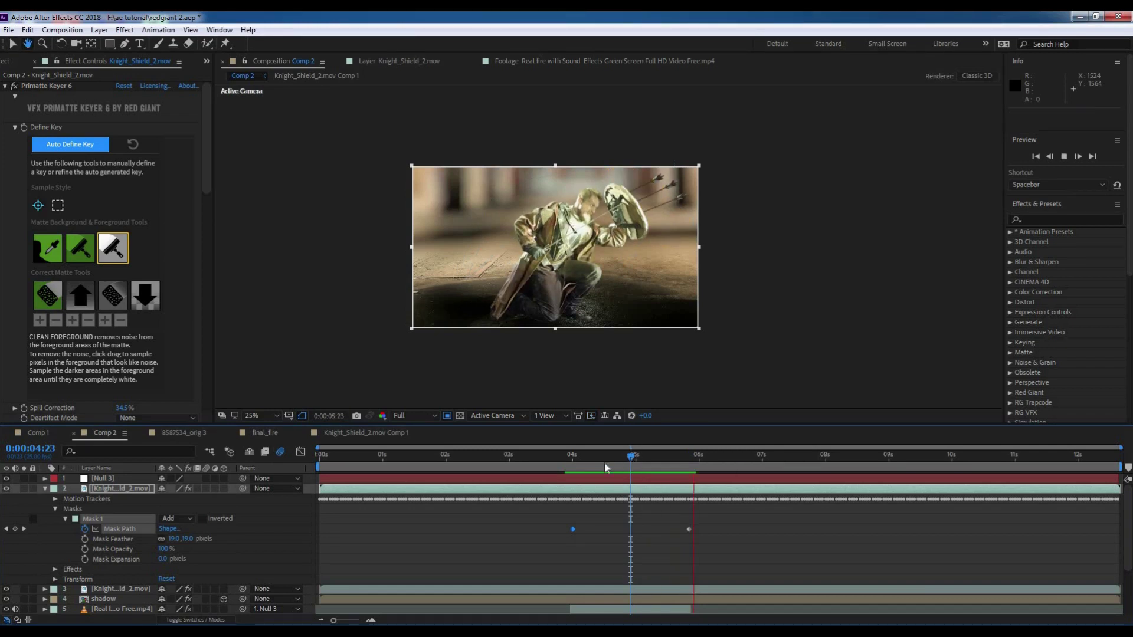
click(585, 466)
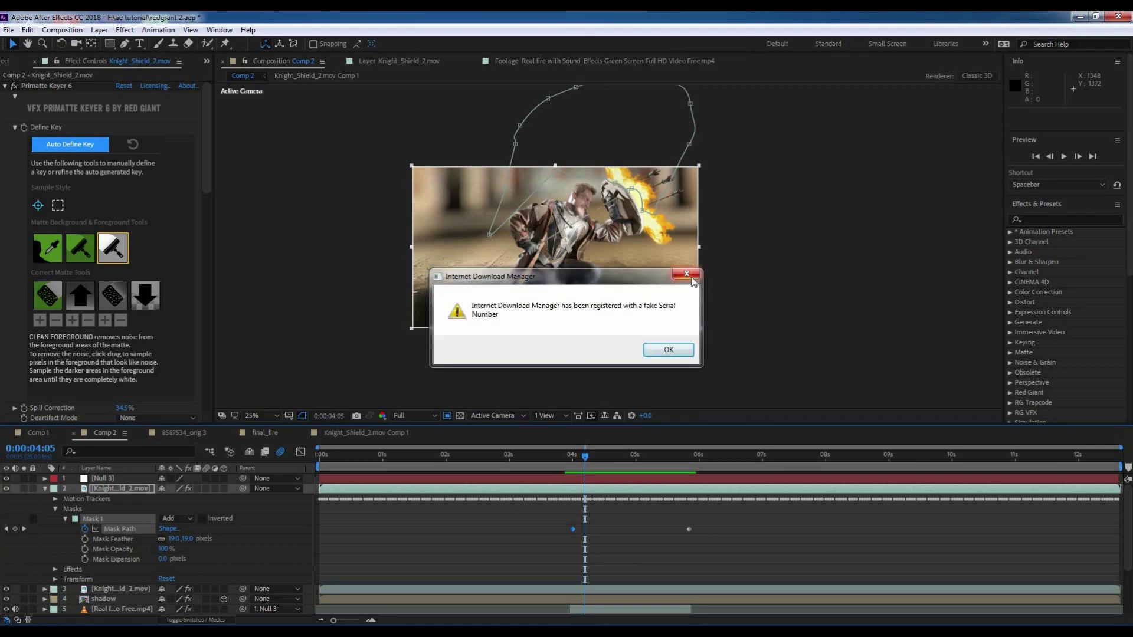
click(665, 349)
click(582, 462)
key(space)
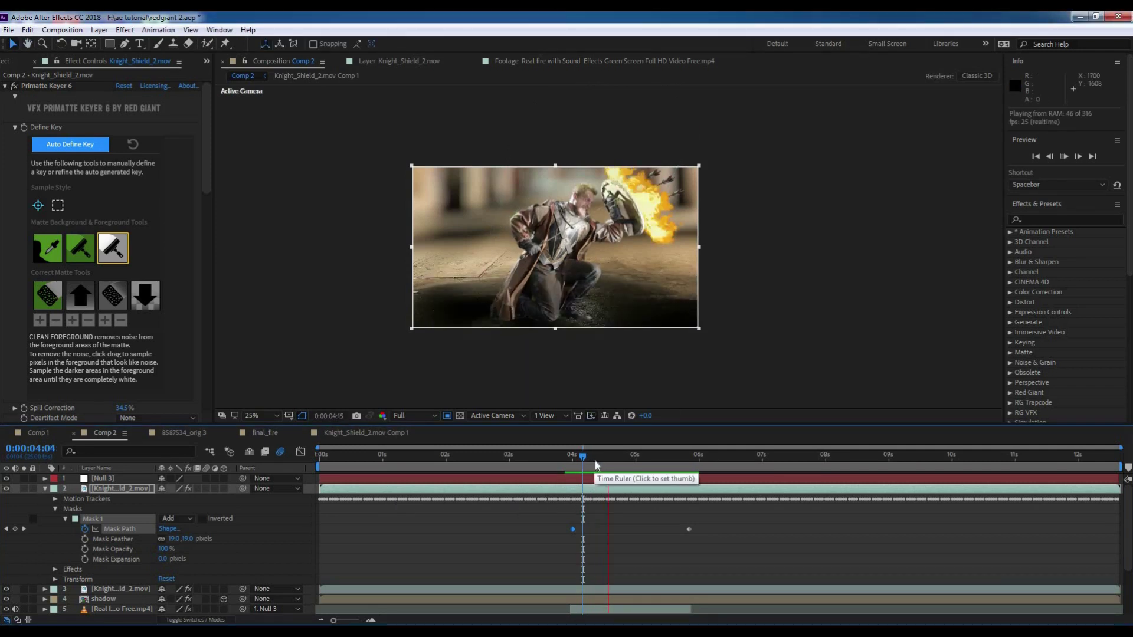
click(573, 455)
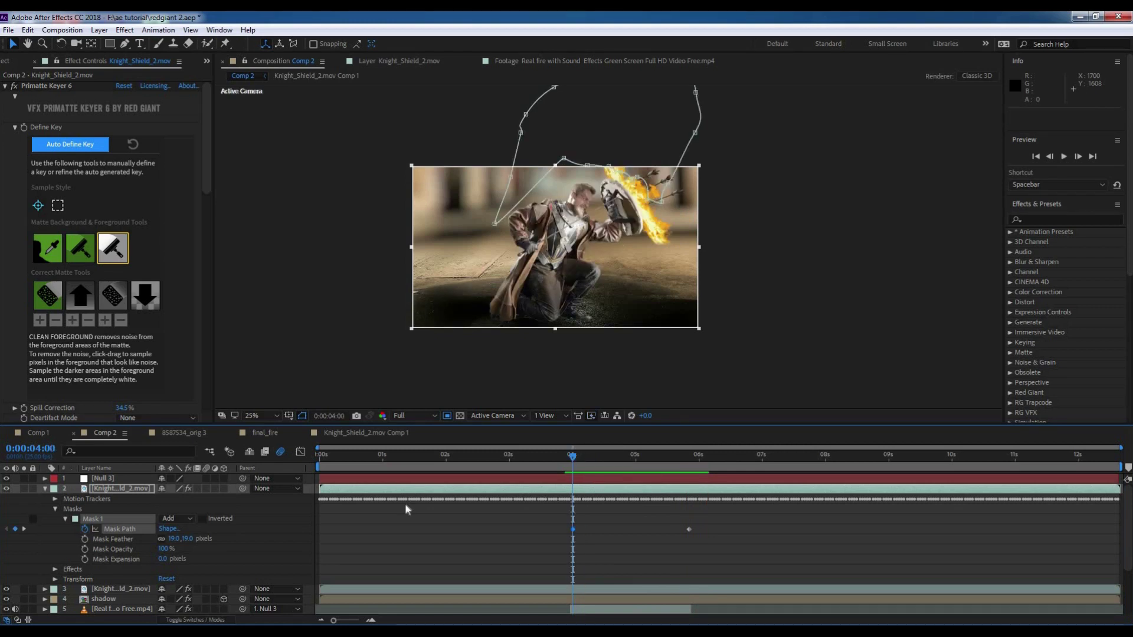
Collapse the knight layer and scrub from 4:05 to 5:16 to check the mask
click(45, 489)
click(586, 464)
drag(599, 456, 676, 459)
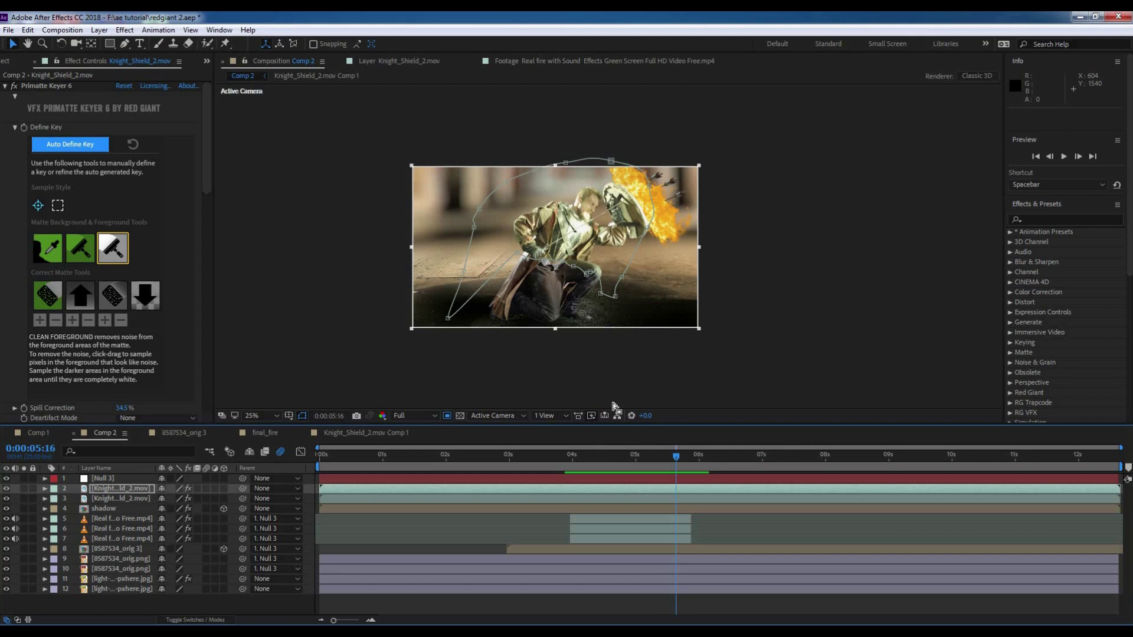
Return to the 5-second frame and pick Fire_06.mov in the Project panel
drag(599, 456, 636, 455)
click(830, 367)
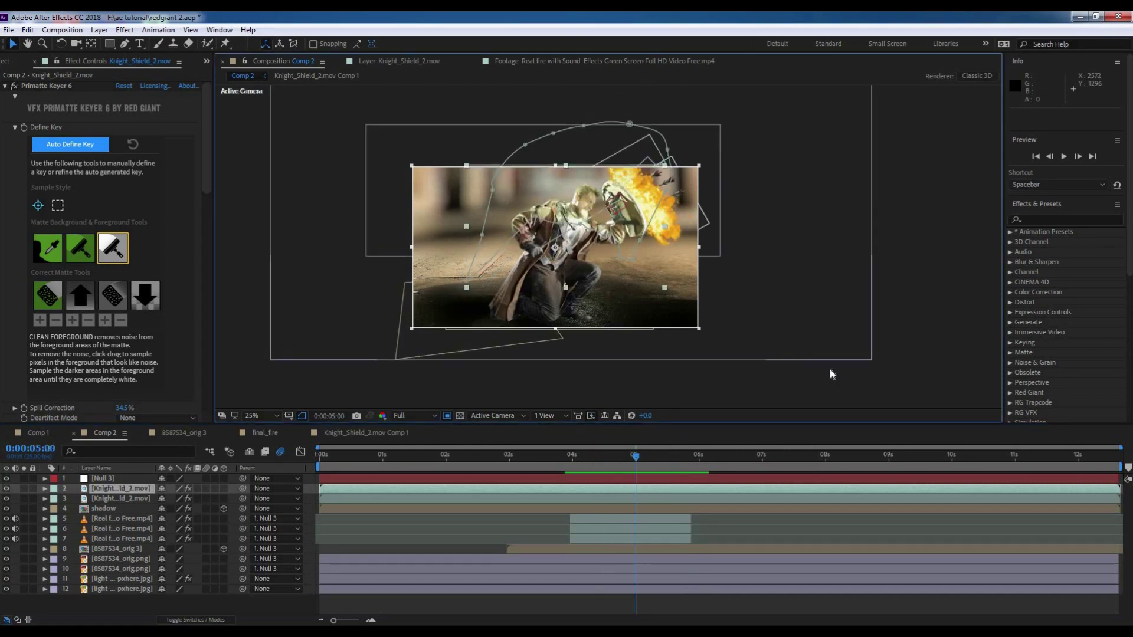
click(99, 479)
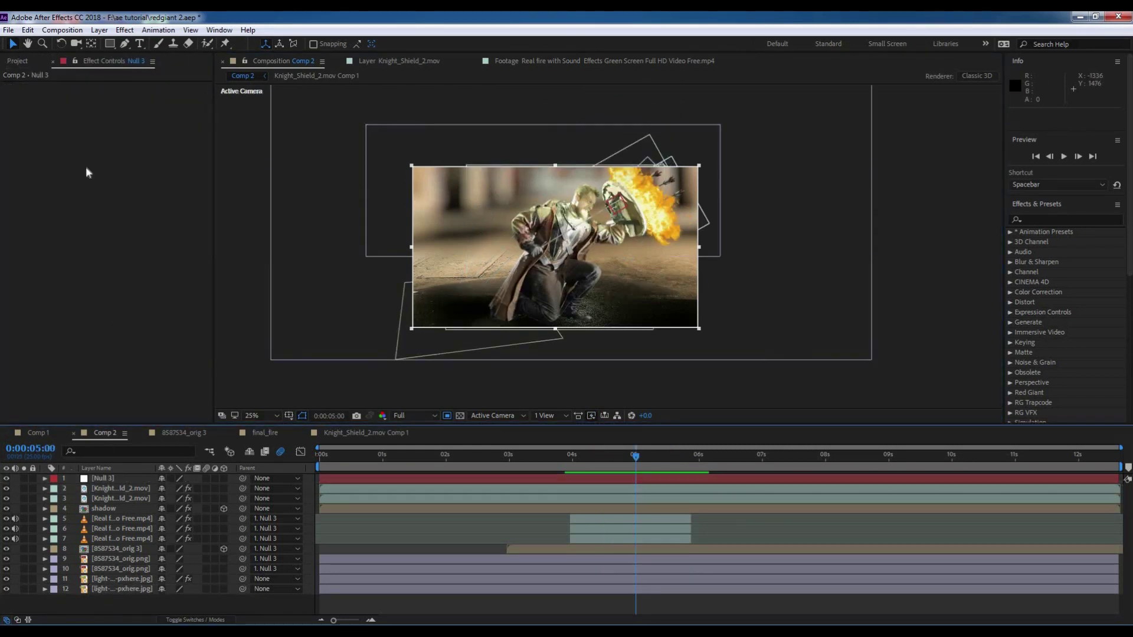
key(ctrl+0)
scroll(65, 363, down, 1)
click(38, 393)
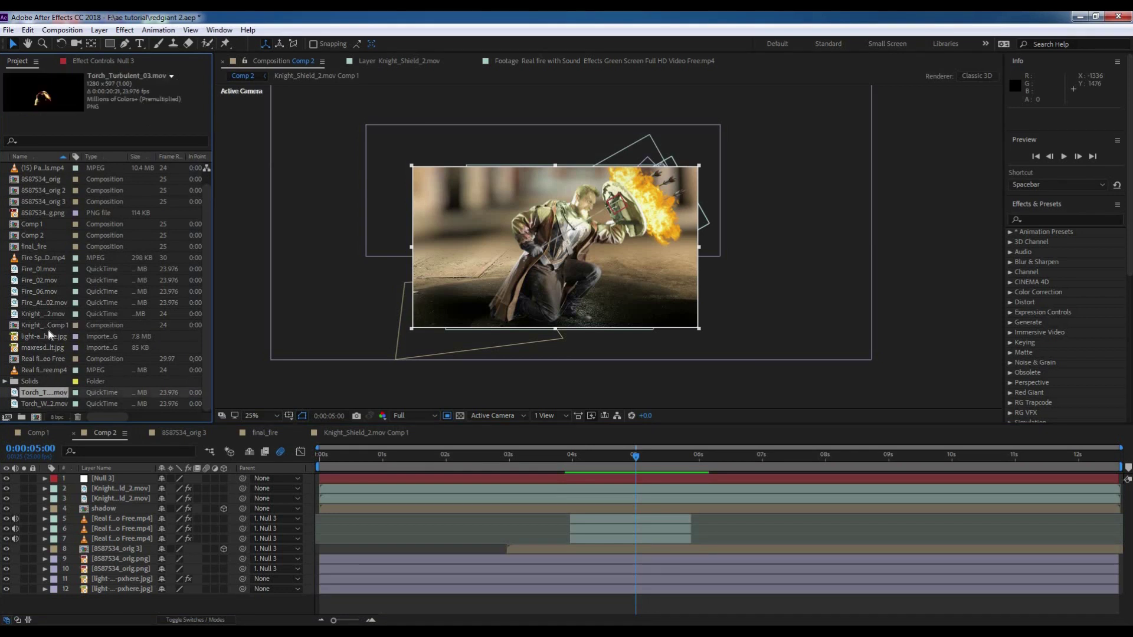
click(50, 292)
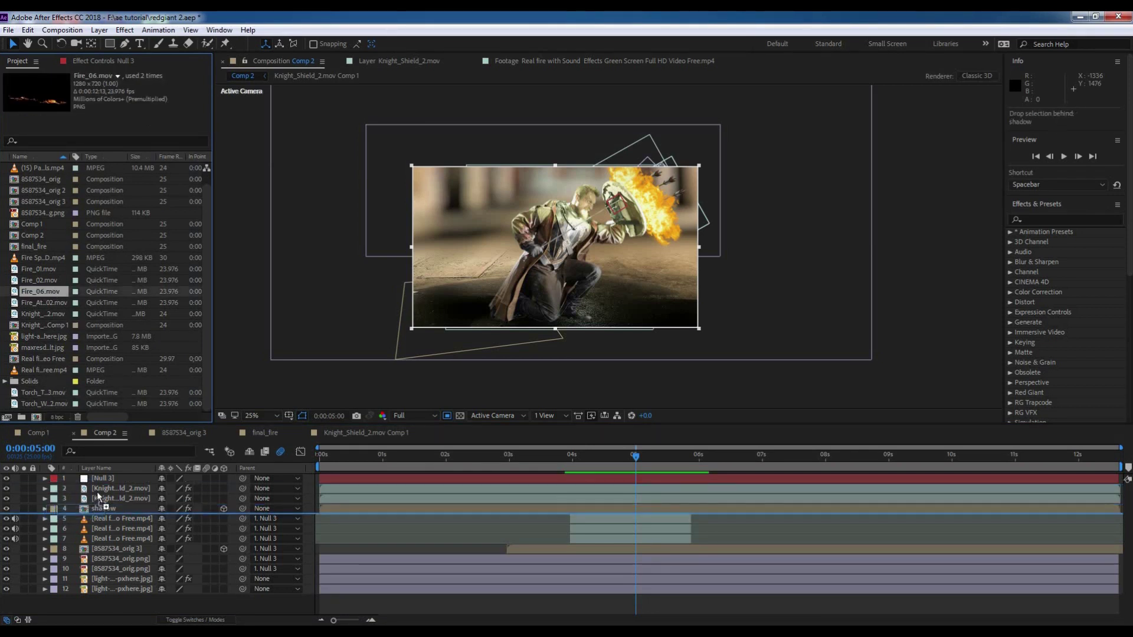
Add Fire_06.mov on the ground at the left of the frame, scaled to 66%
drag(85, 497, 98, 496)
drag(542, 268, 429, 225)
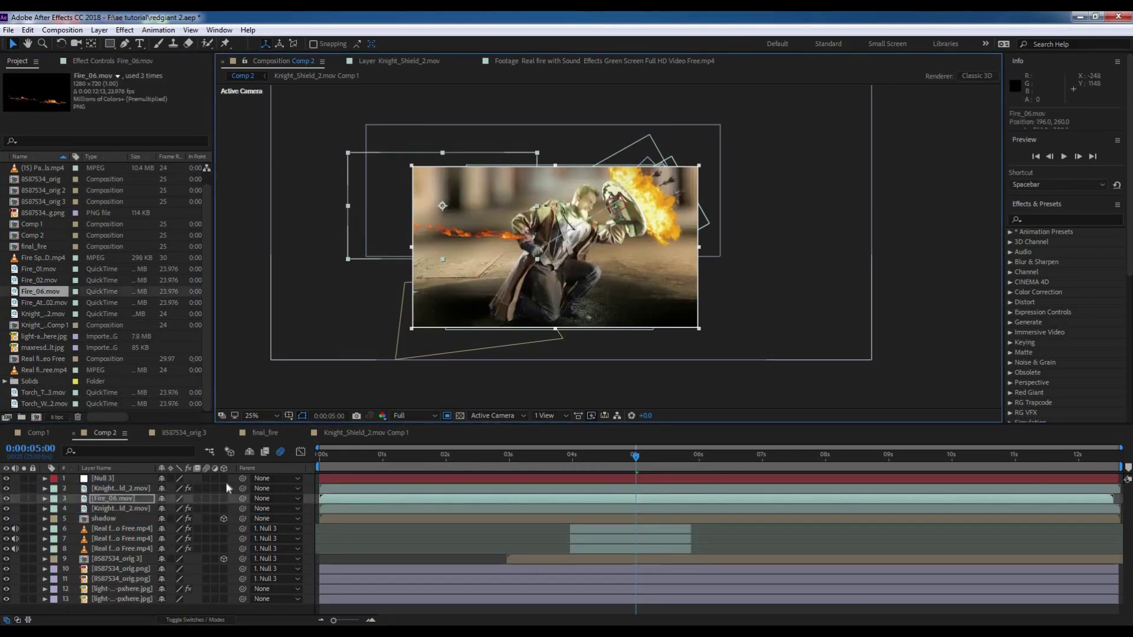
click(130, 499)
key(s)
drag(201, 513, 177, 511)
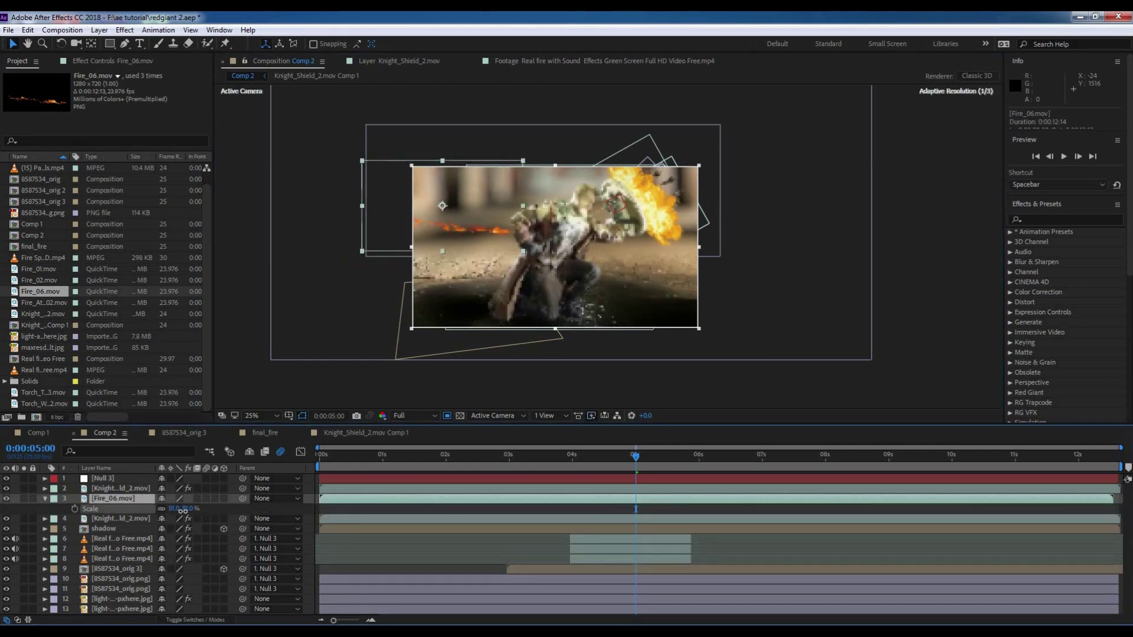
drag(441, 214, 445, 221)
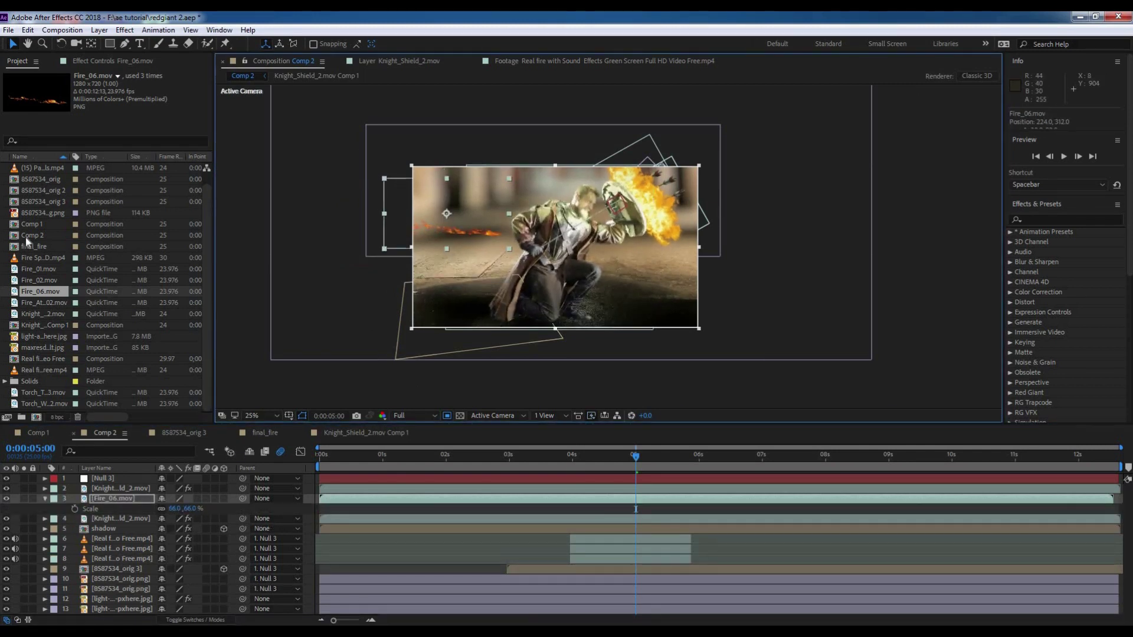
Add Fire_02.mov at the lower left, scaled up to 120%
drag(39, 281, 433, 324)
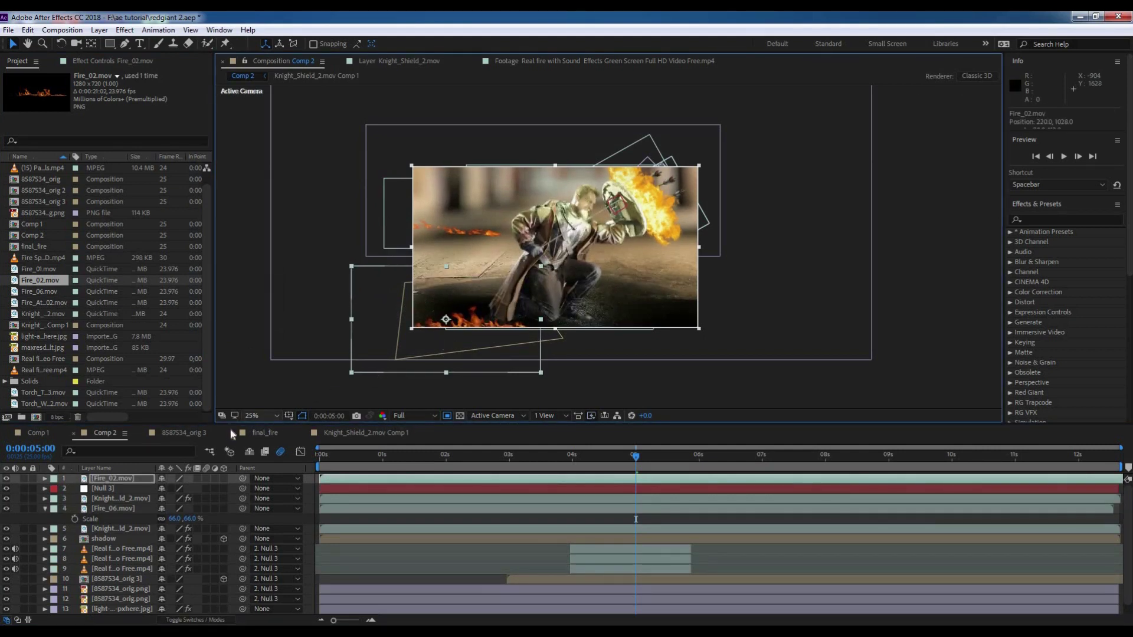
key(s)
drag(193, 489, 206, 489)
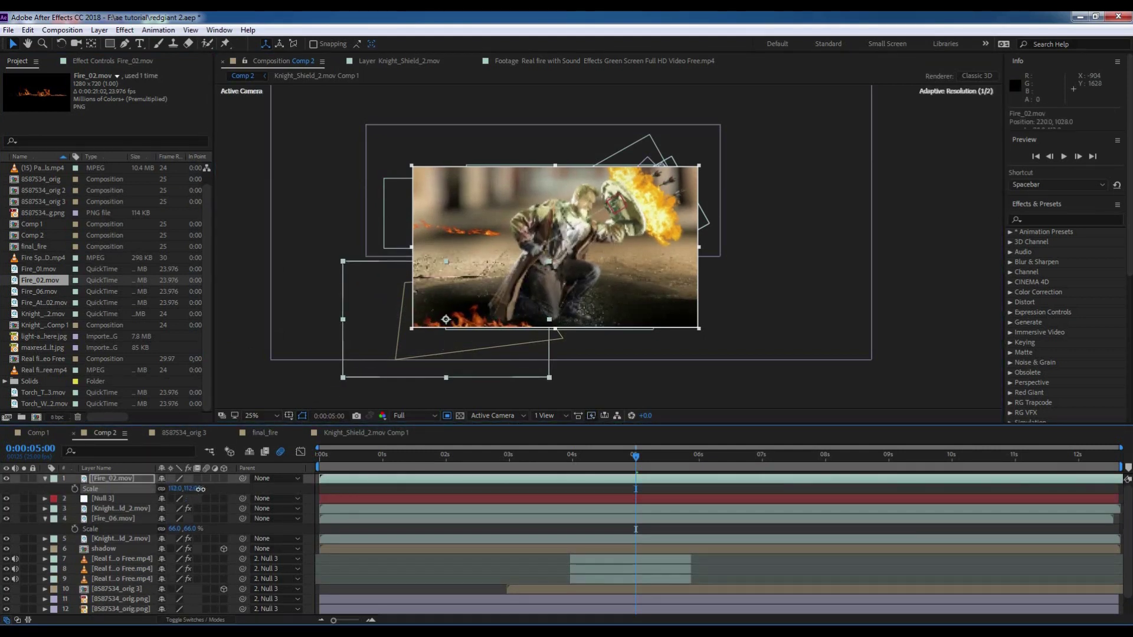
drag(473, 311, 467, 308)
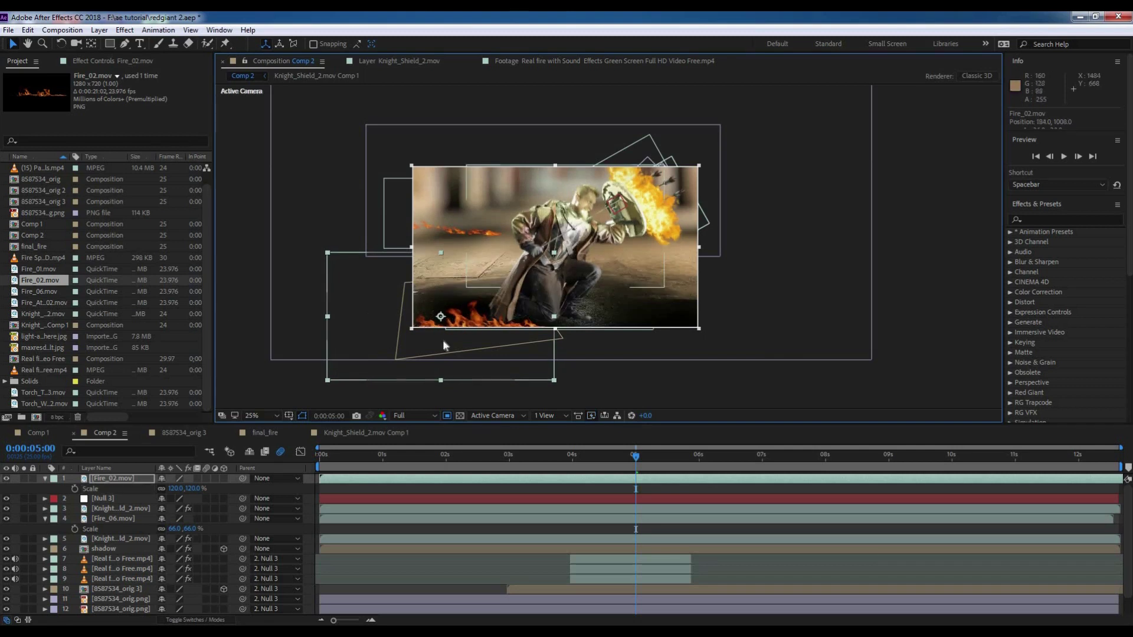
Add another Fire_06 clip to Comp 2, below the Real fire layers
click(36, 281)
drag(43, 290, 107, 555)
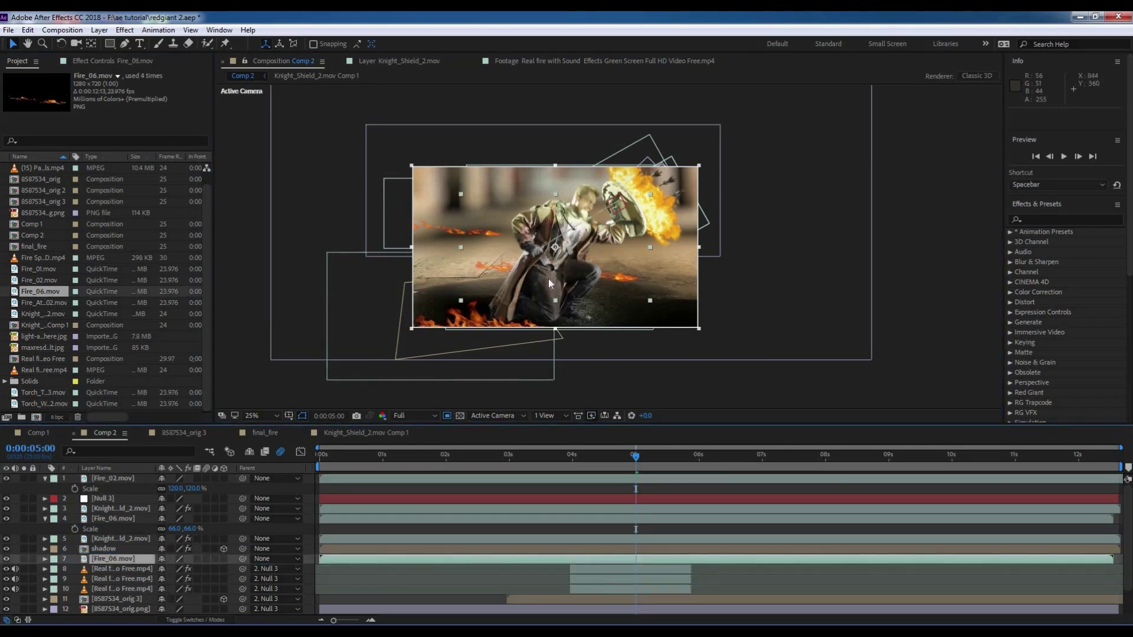
drag(665, 250, 135, 589)
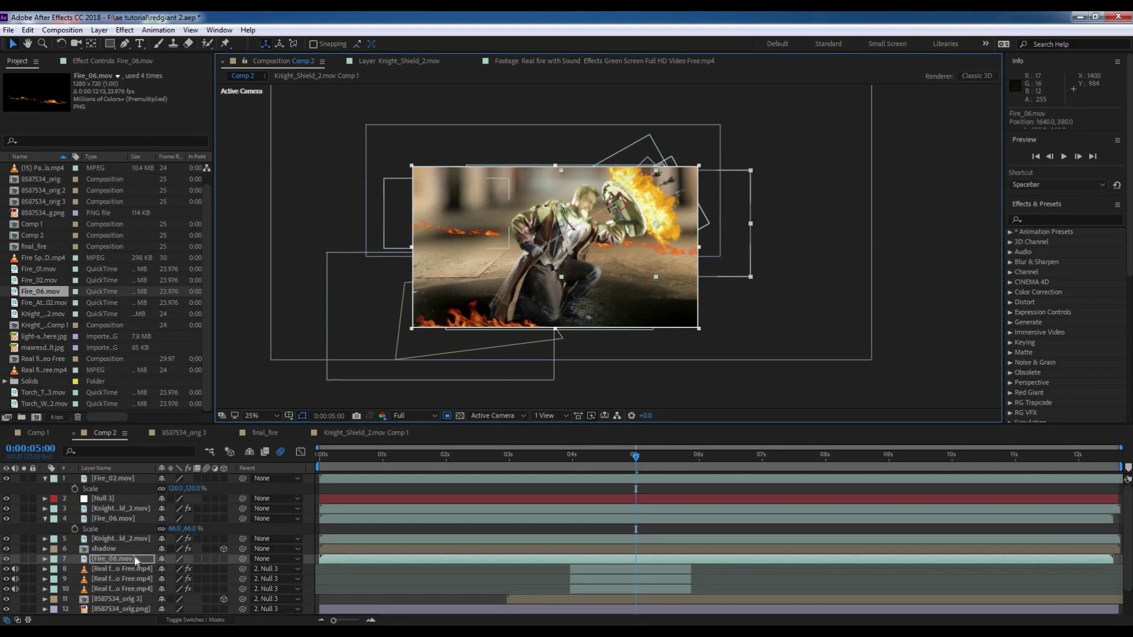
drag(136, 589, 135, 593)
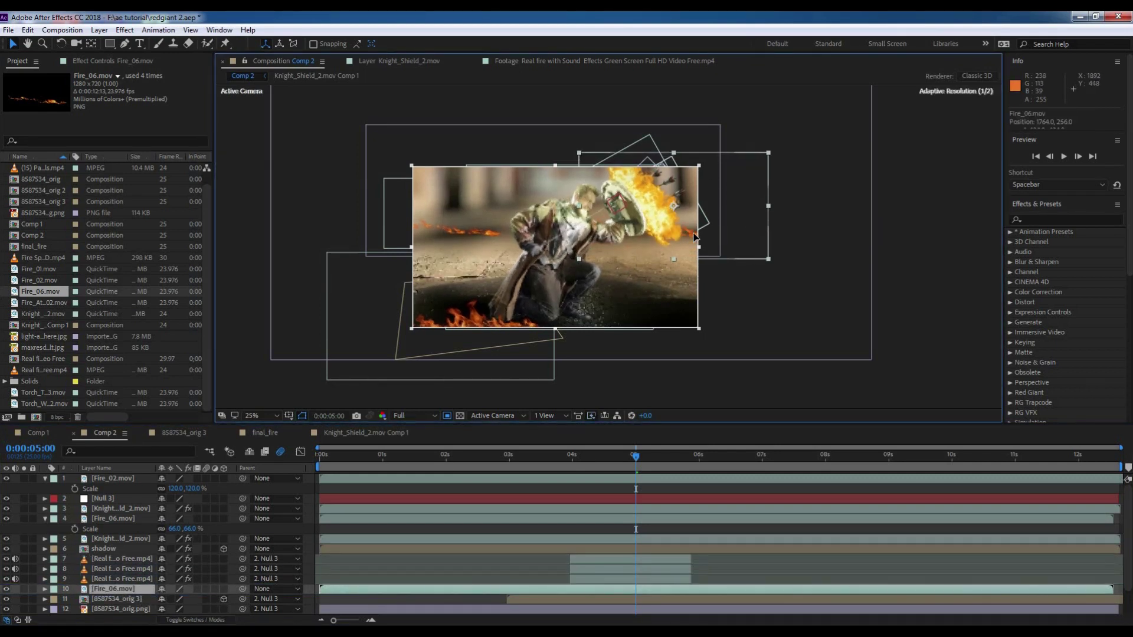
Add Fire_AtCam_02 at the lower right and preview the fires from 4 seconds
click(44, 303)
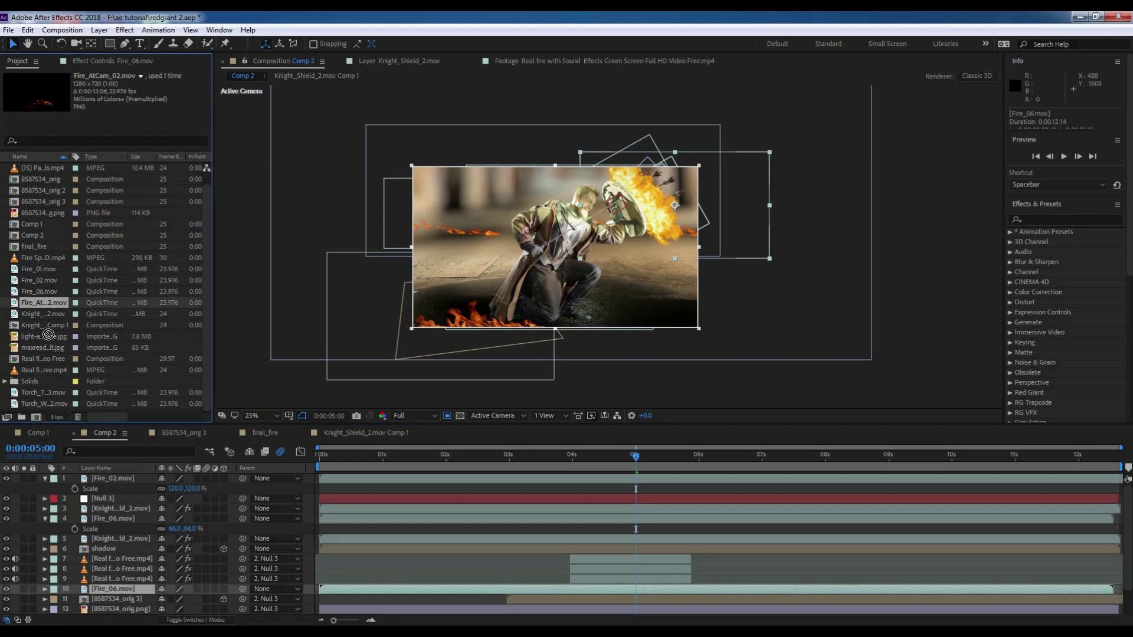
key(ctrl+slash)
drag(476, 334, 679, 328)
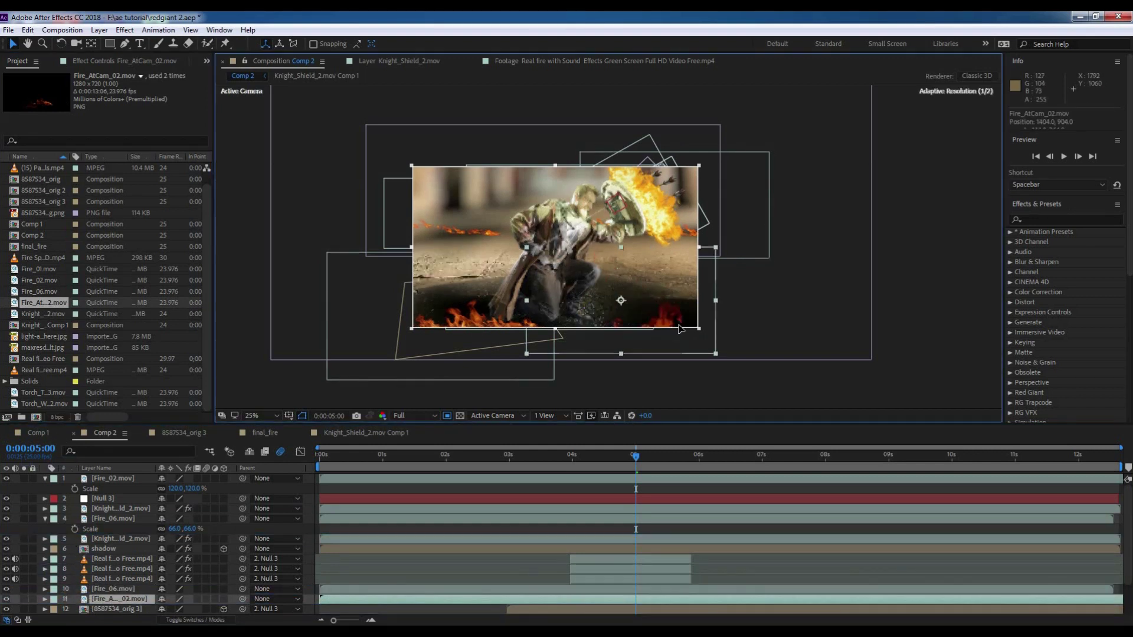
drag(678, 328, 692, 324)
click(582, 461)
key(space)
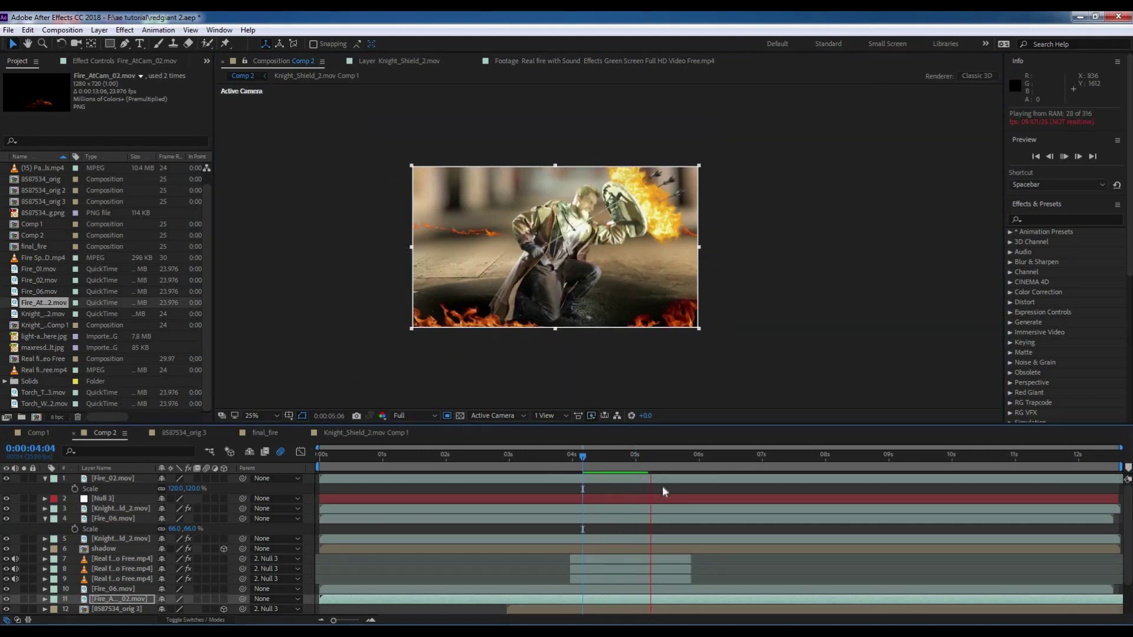
drag(604, 455, 595, 465)
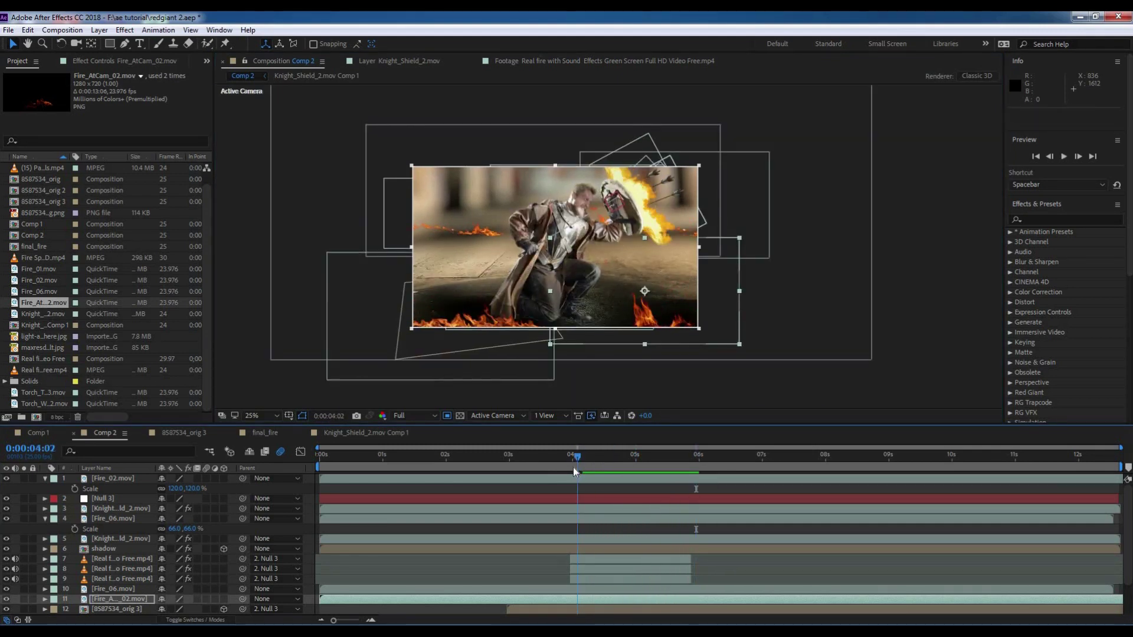
key(space)
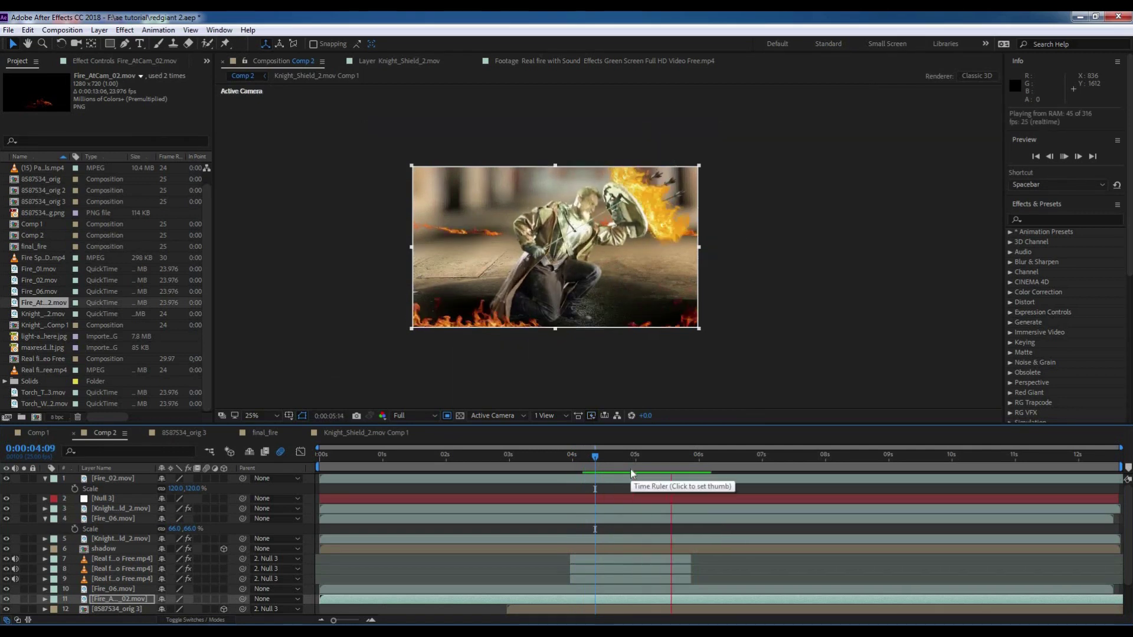
click(585, 460)
click(565, 467)
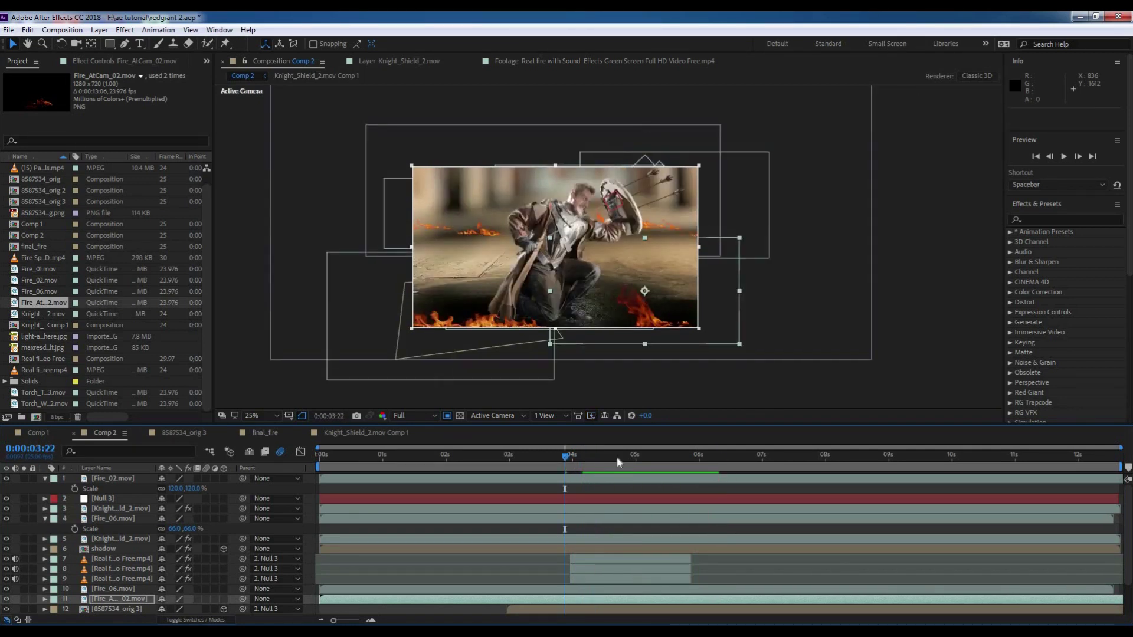
key(space)
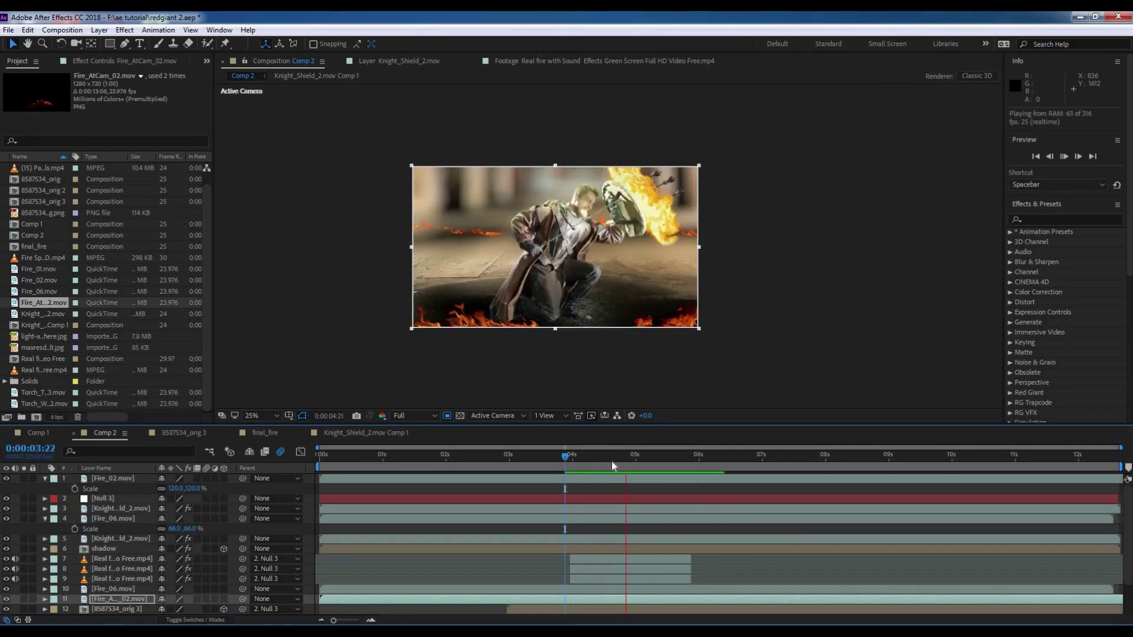
click(572, 460)
drag(572, 460, 575, 450)
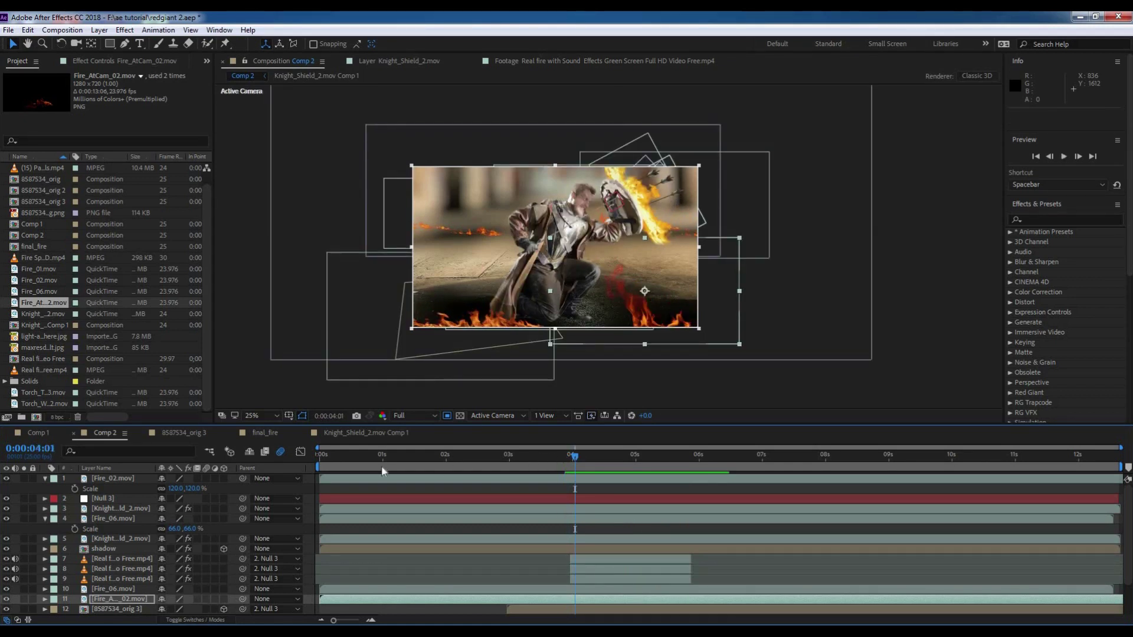
drag(576, 458, 601, 460)
click(262, 433)
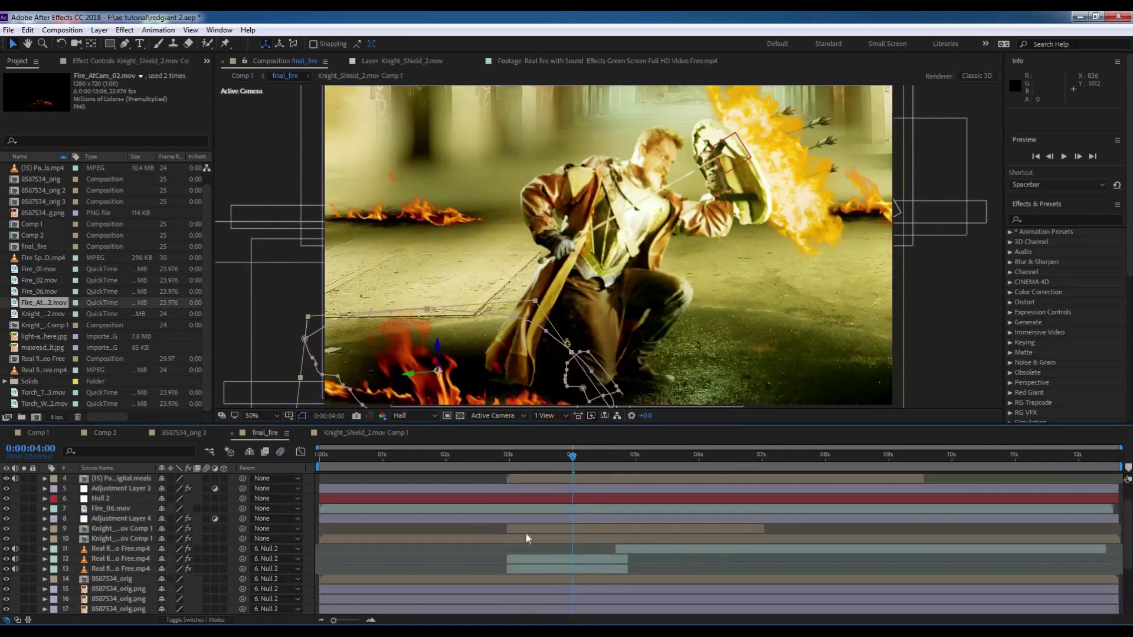
click(539, 567)
click(111, 581)
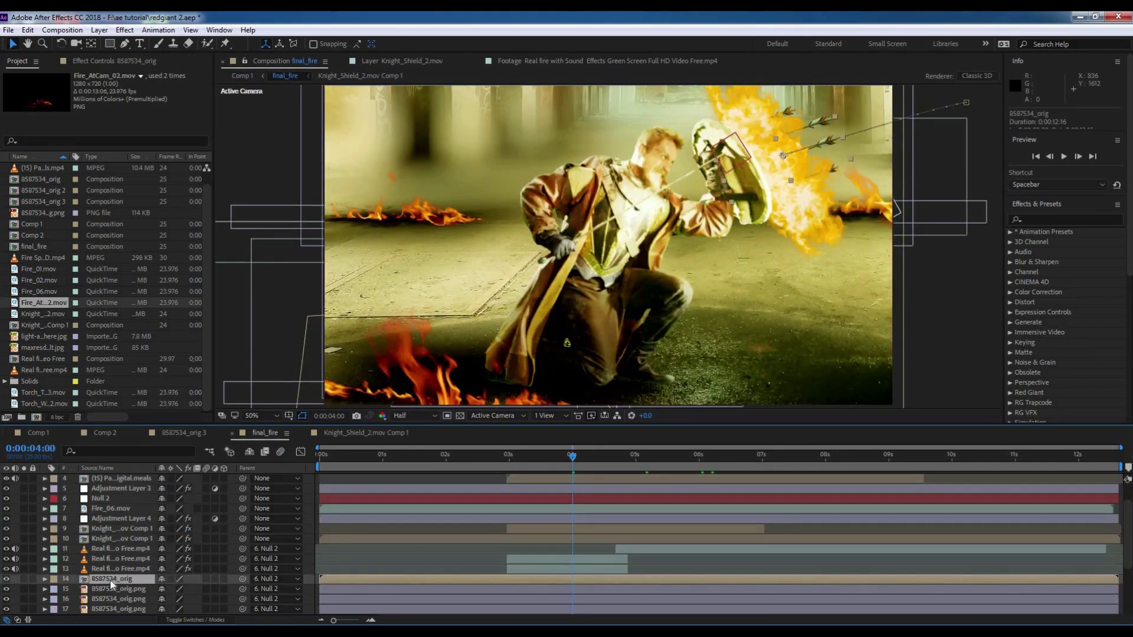
drag(119, 557, 125, 532)
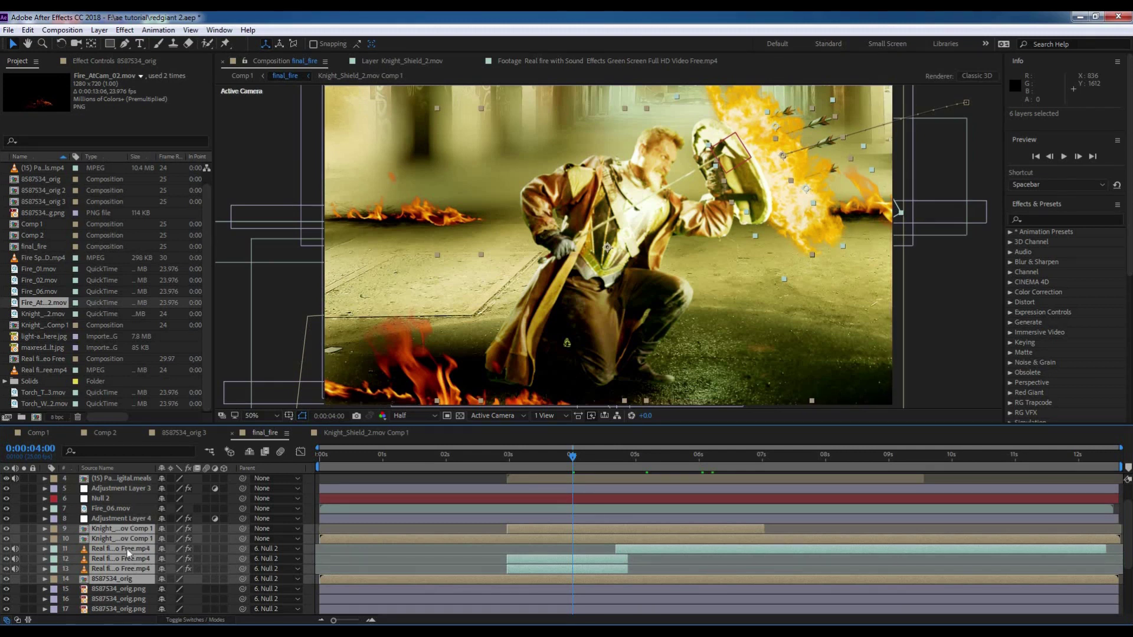
scroll(128, 553, down, 1)
ctrl+click(140, 588)
scroll(141, 587, down, 2)
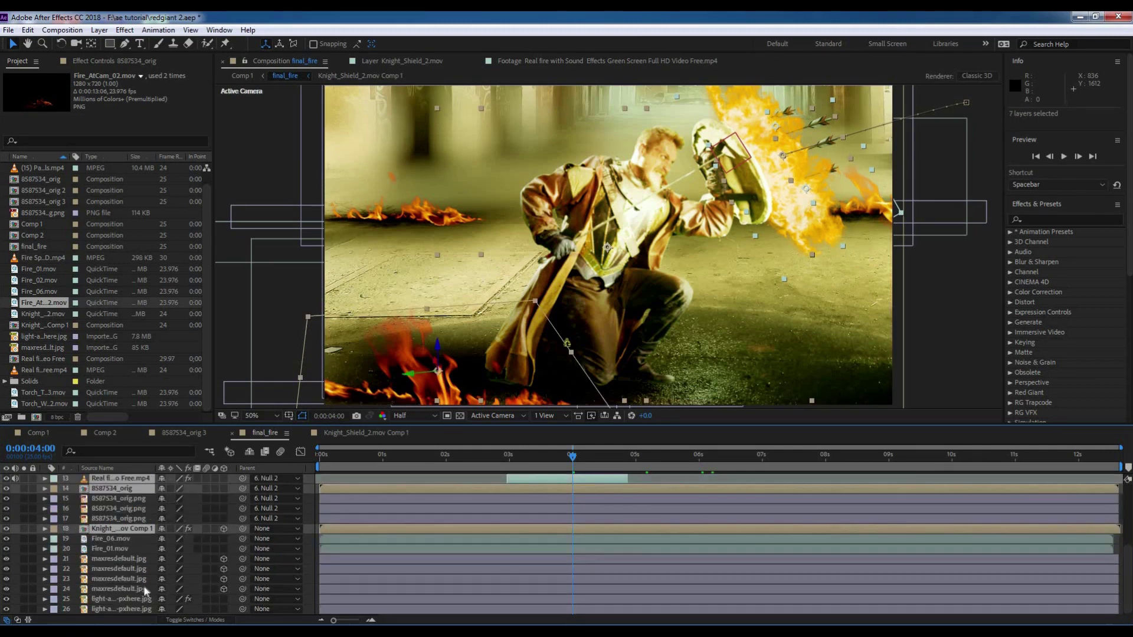
scroll(143, 586, up, 2)
scroll(135, 547, up, 1)
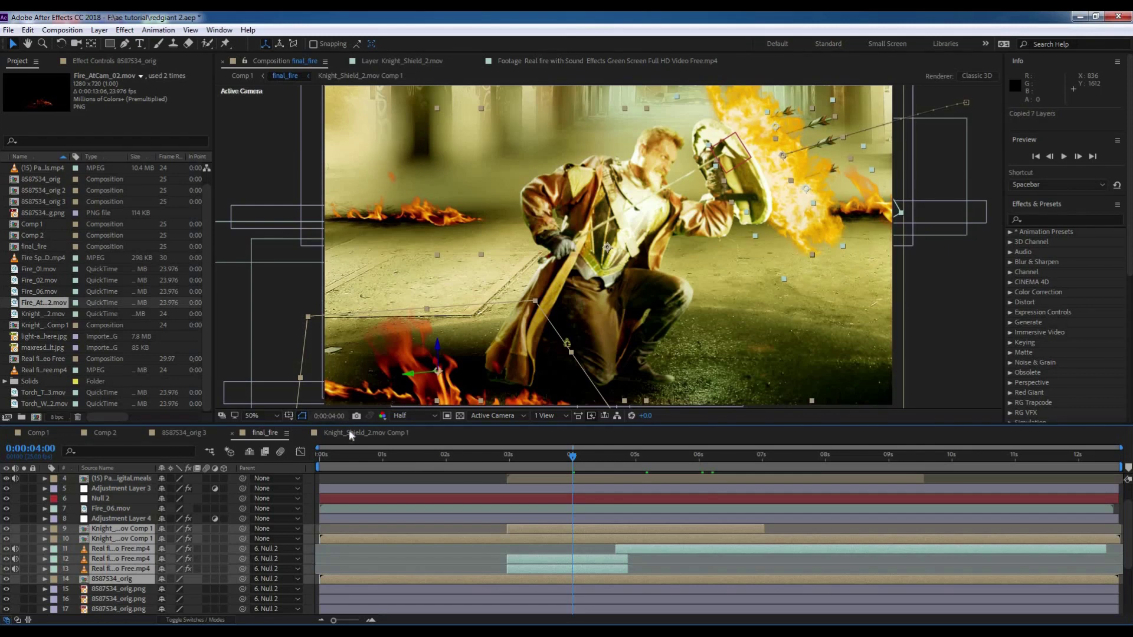
click(140, 435)
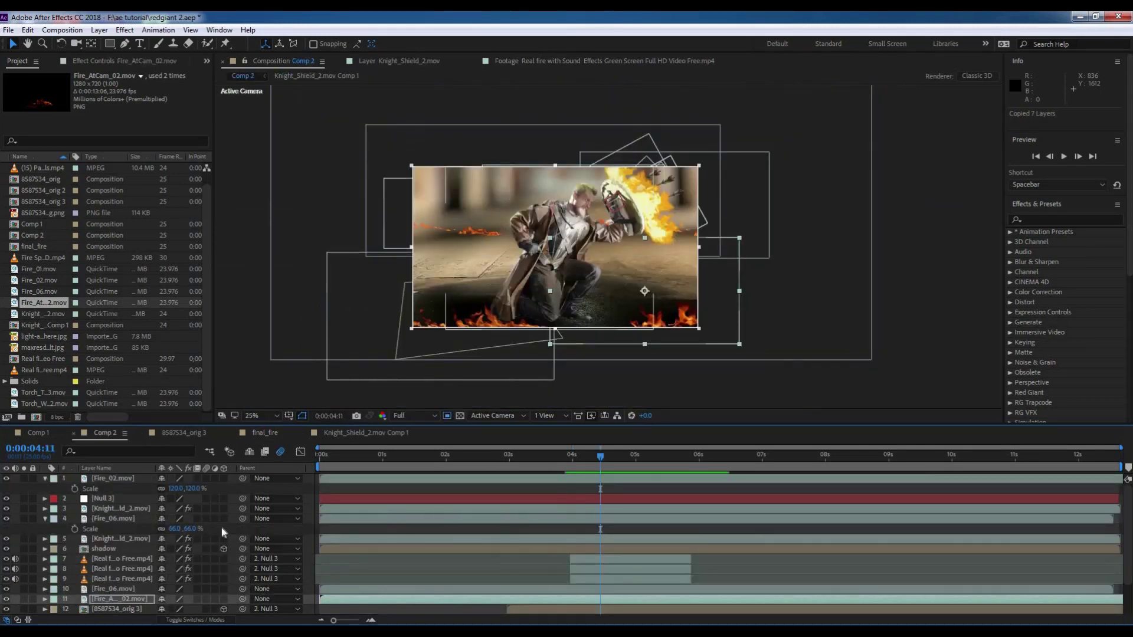
click(133, 502)
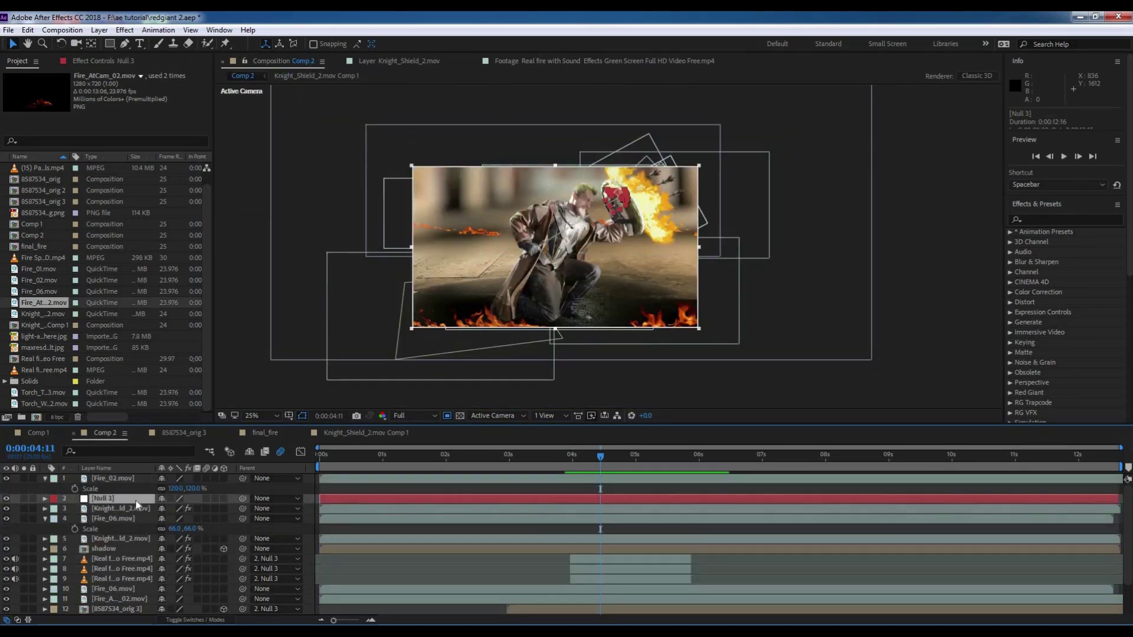
key(ctrl+v)
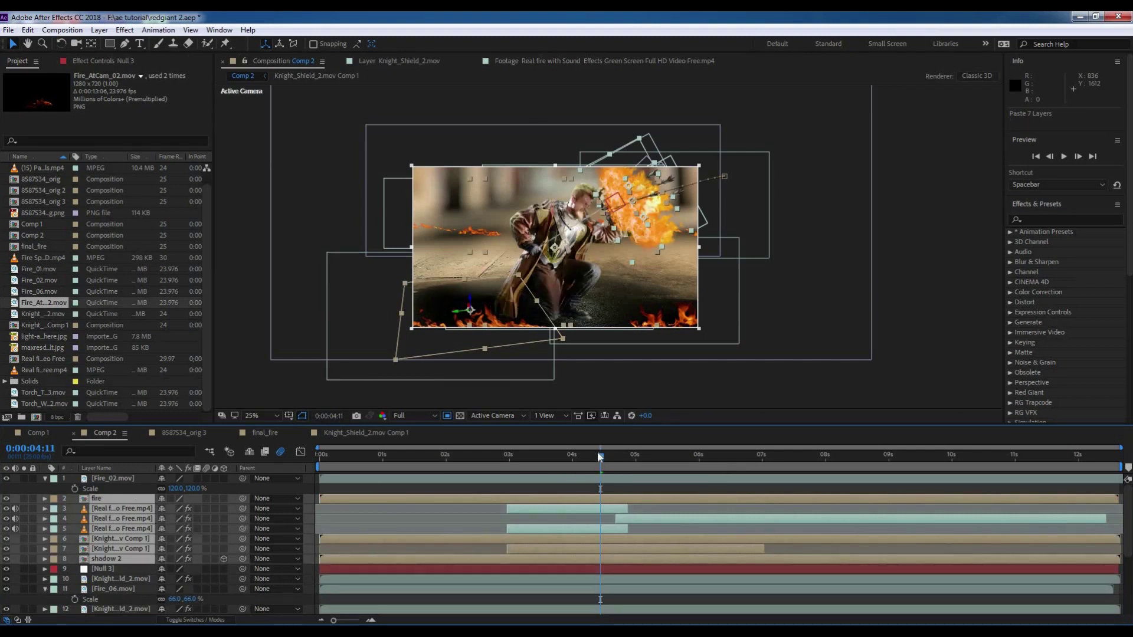
key(space)
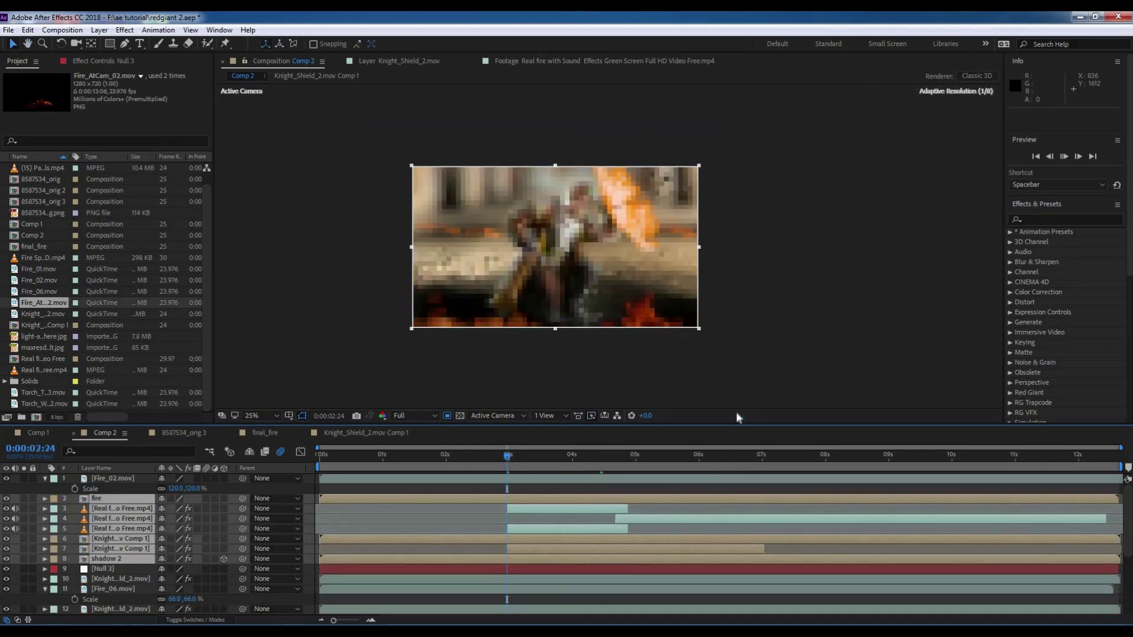
click(140, 504)
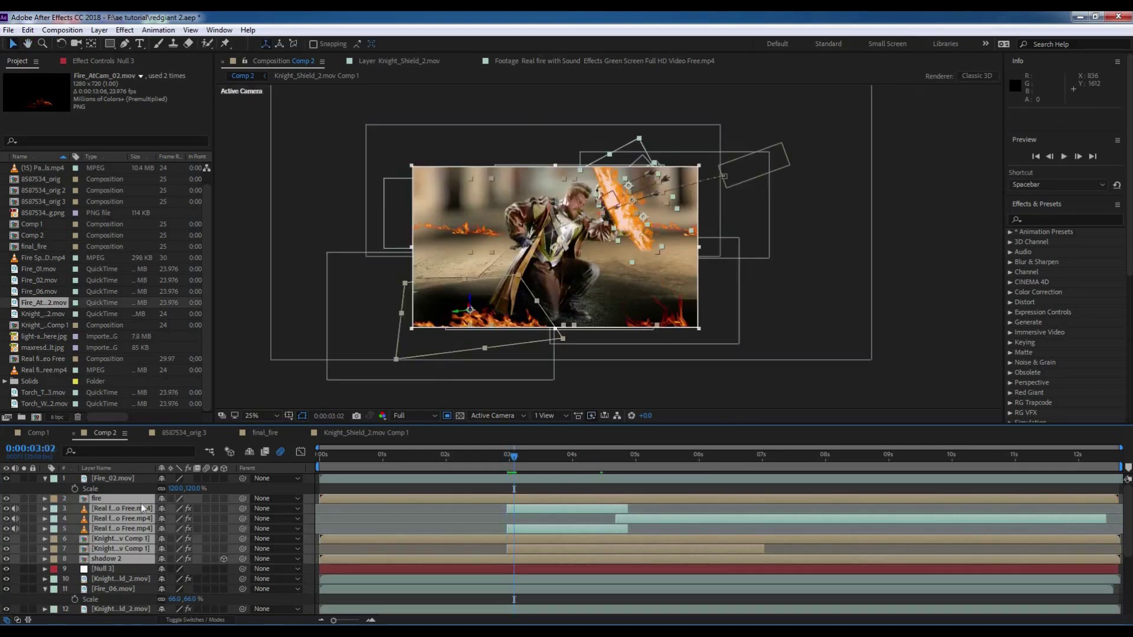
key(Delete)
click(579, 461)
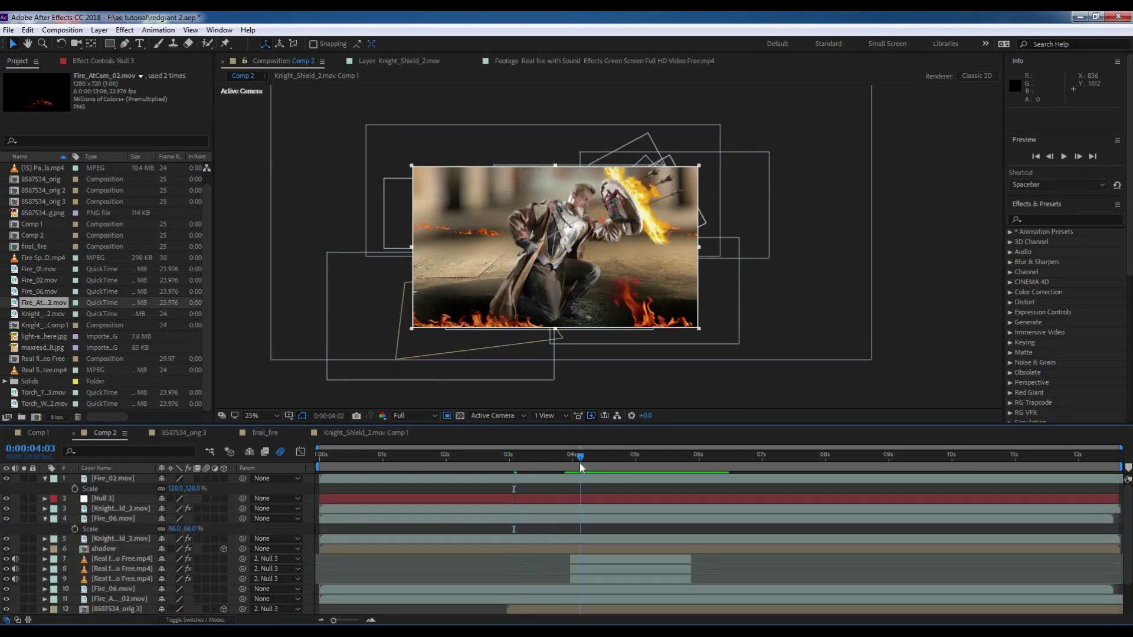
key(space)
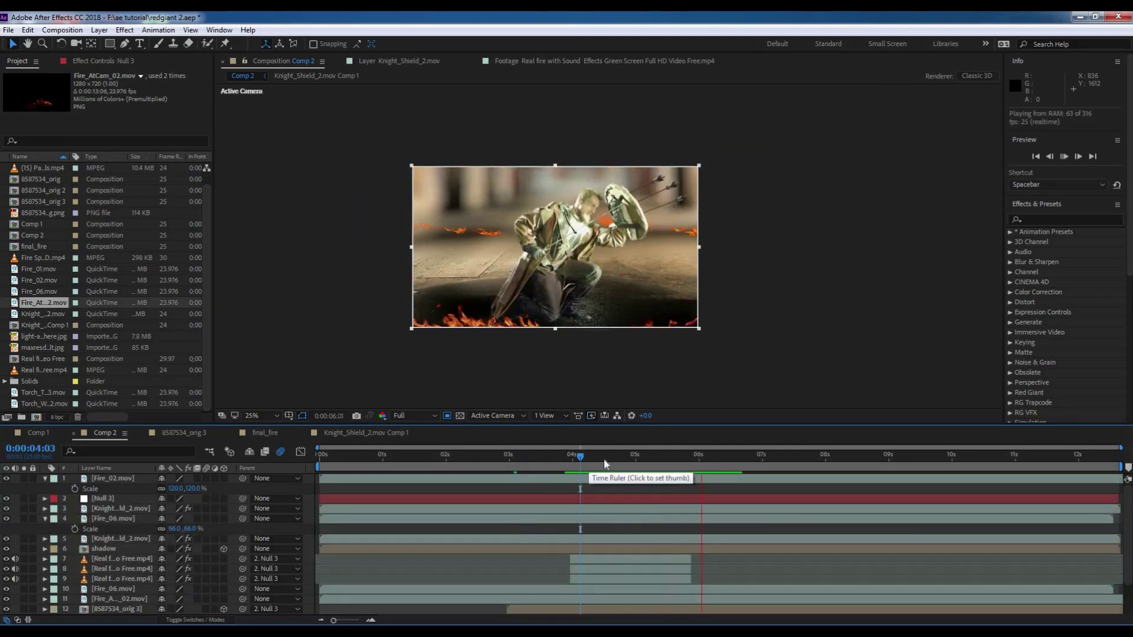
click(588, 461)
click(265, 433)
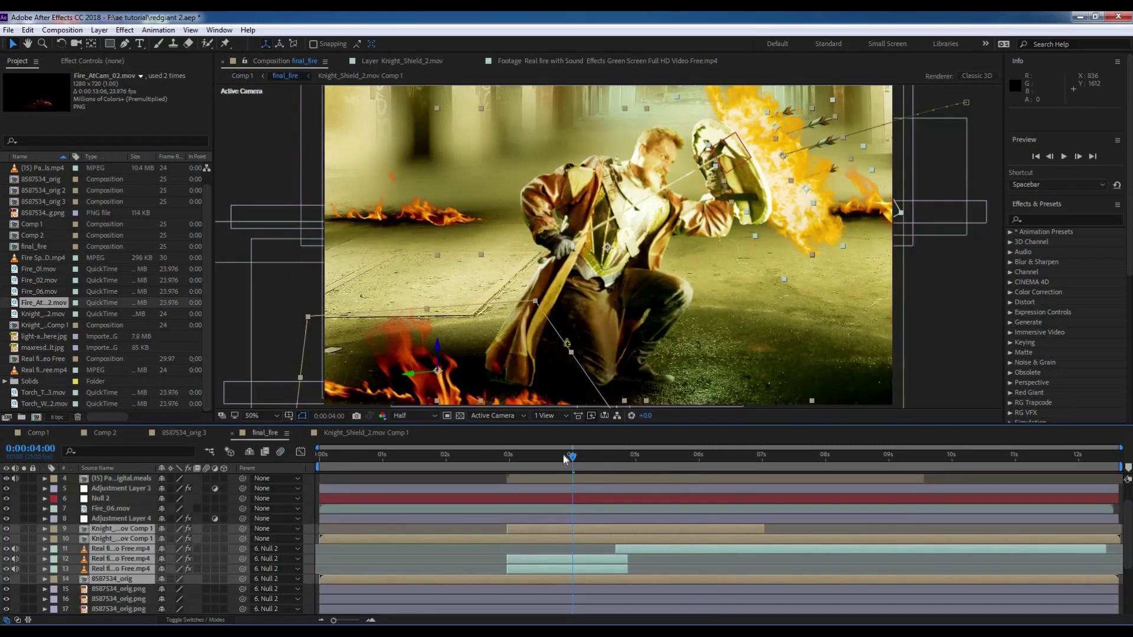
drag(563, 458, 507, 466)
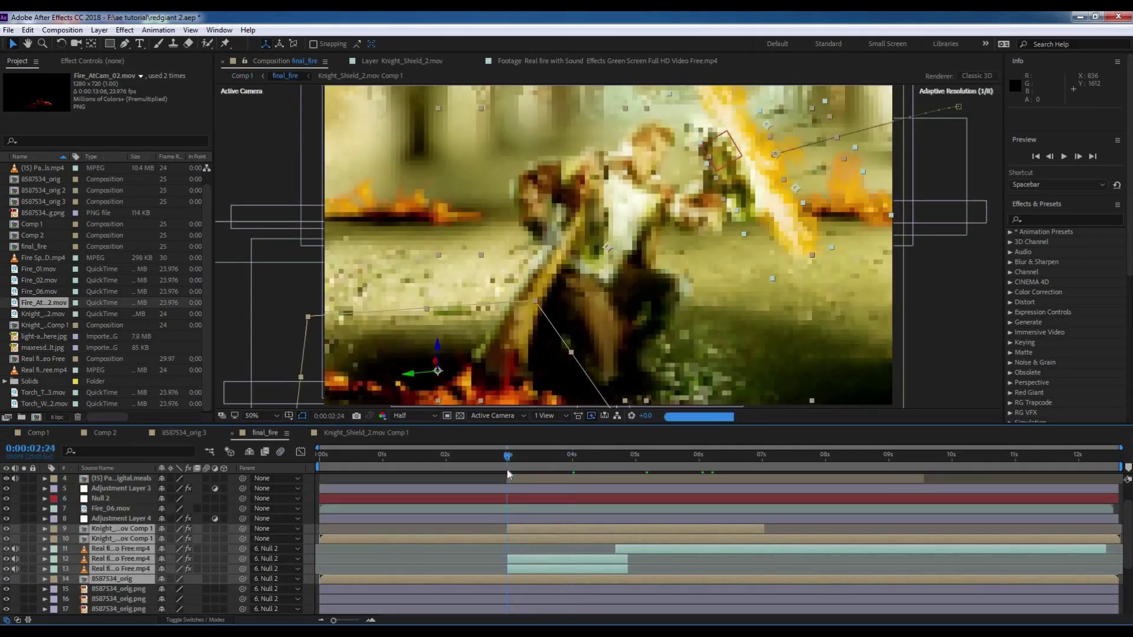
key(space)
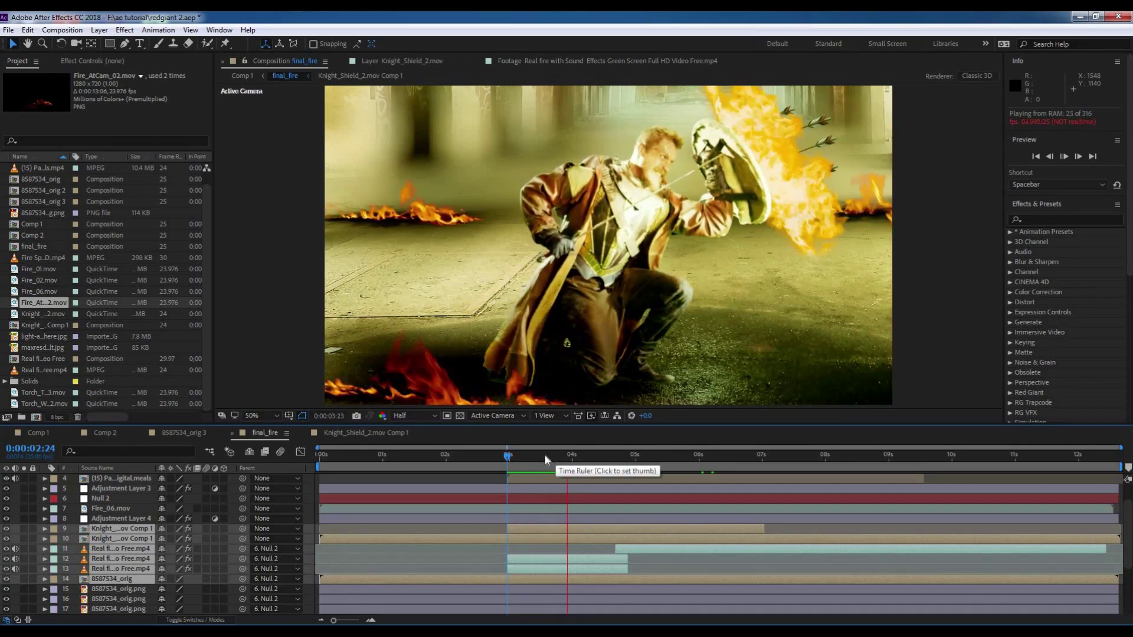
key(space)
click(384, 434)
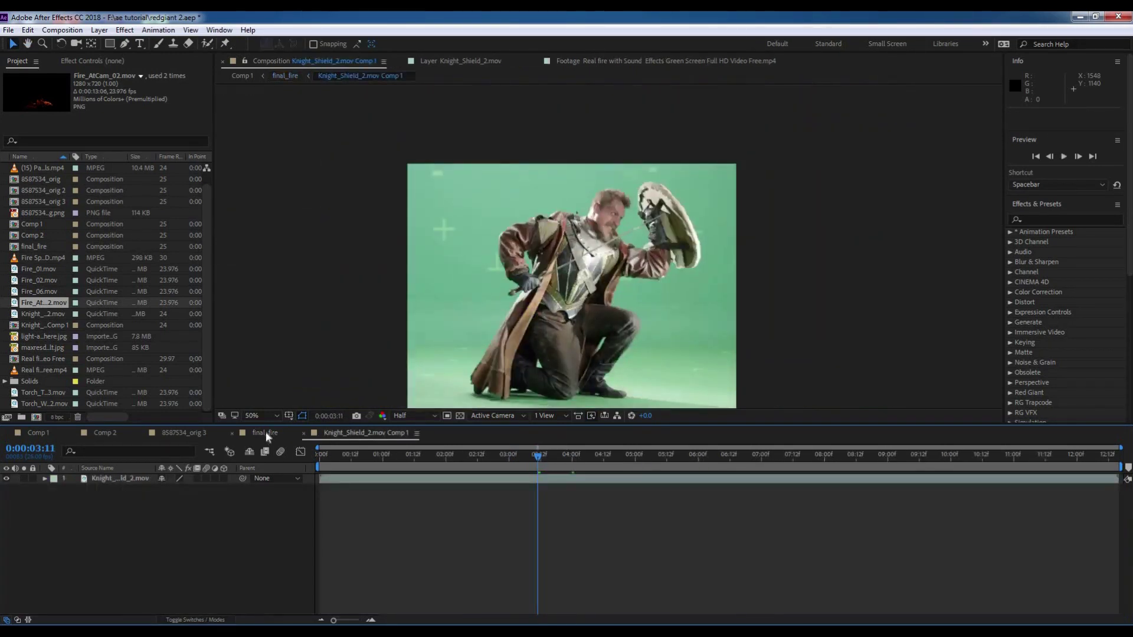
click(105, 433)
mouse_move(582, 455)
mouse_down()
mouse_move(687, 457)
mouse_move(660, 483)
mouse_move(672, 462)
mouse_up()
click(593, 558)
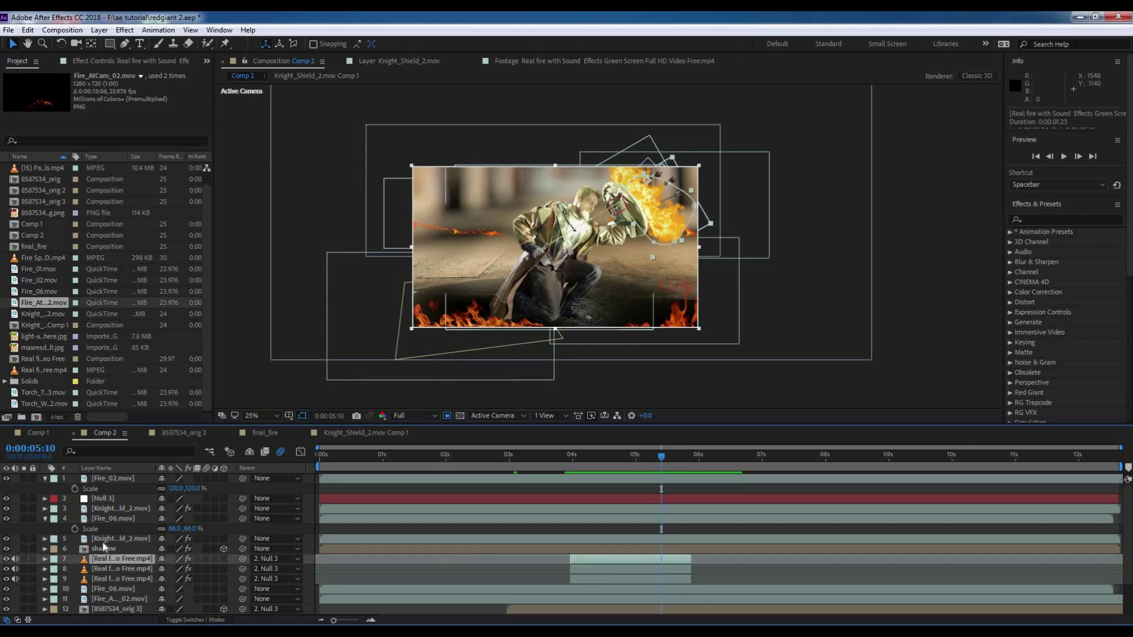
click(123, 510)
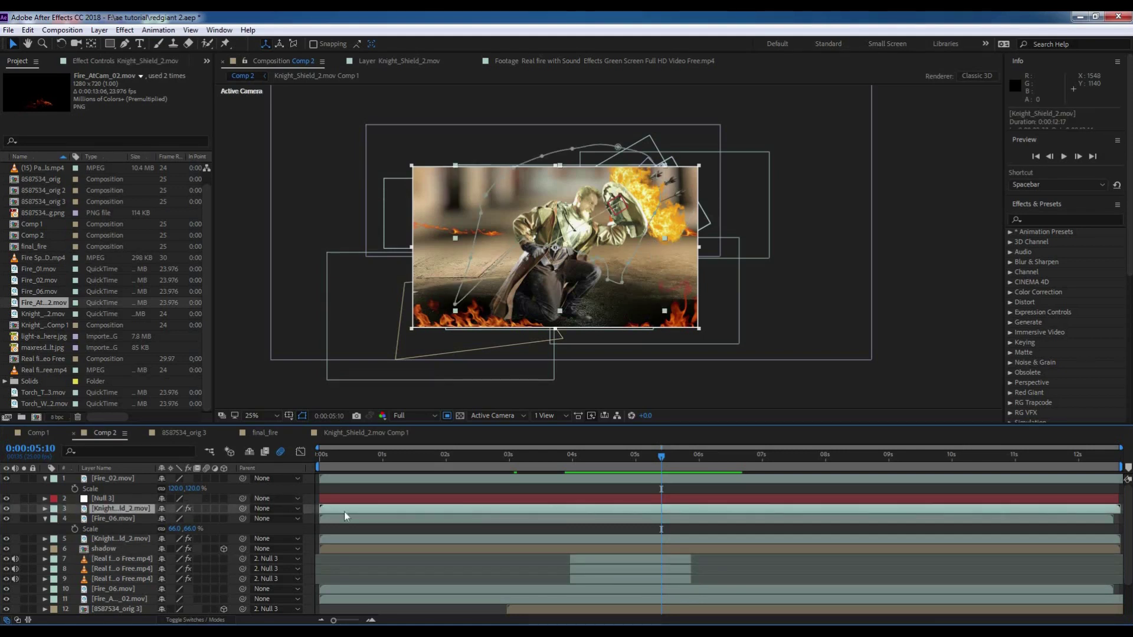
Hide the knight layer's tracker properties and reveal its Mask 1 properties
key(u)
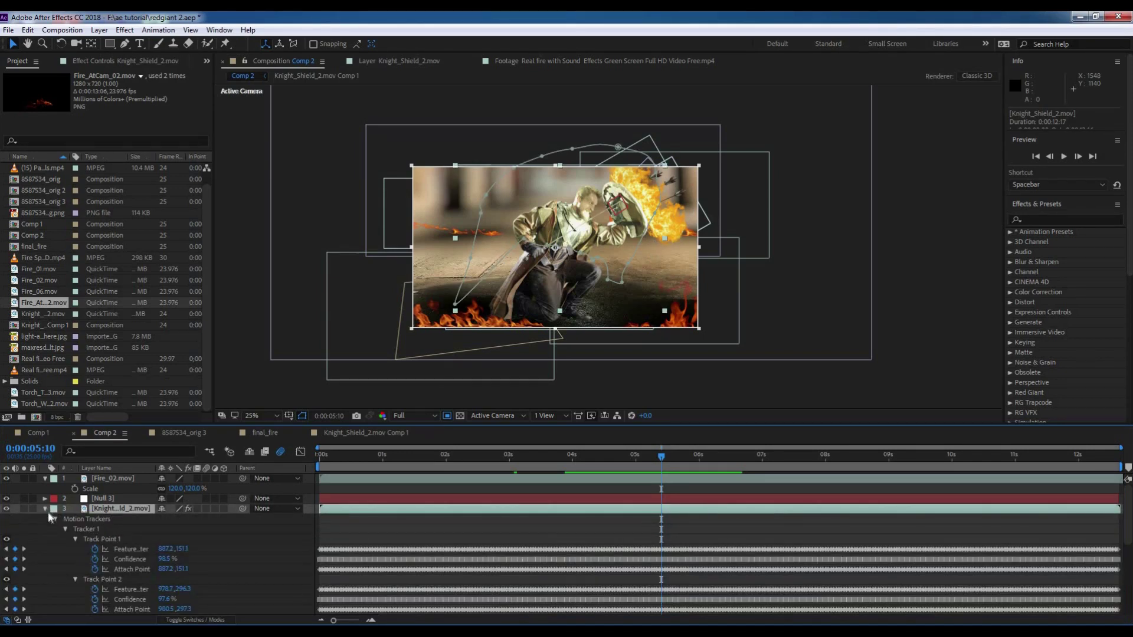
click(45, 509)
key(Return)
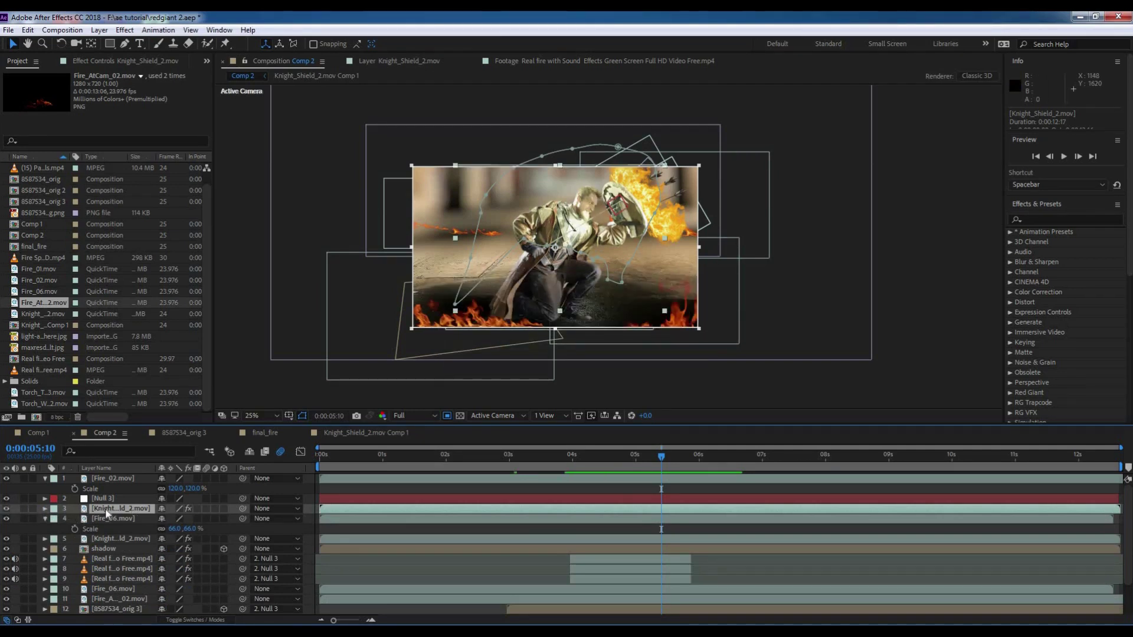
key(m)
key(m)
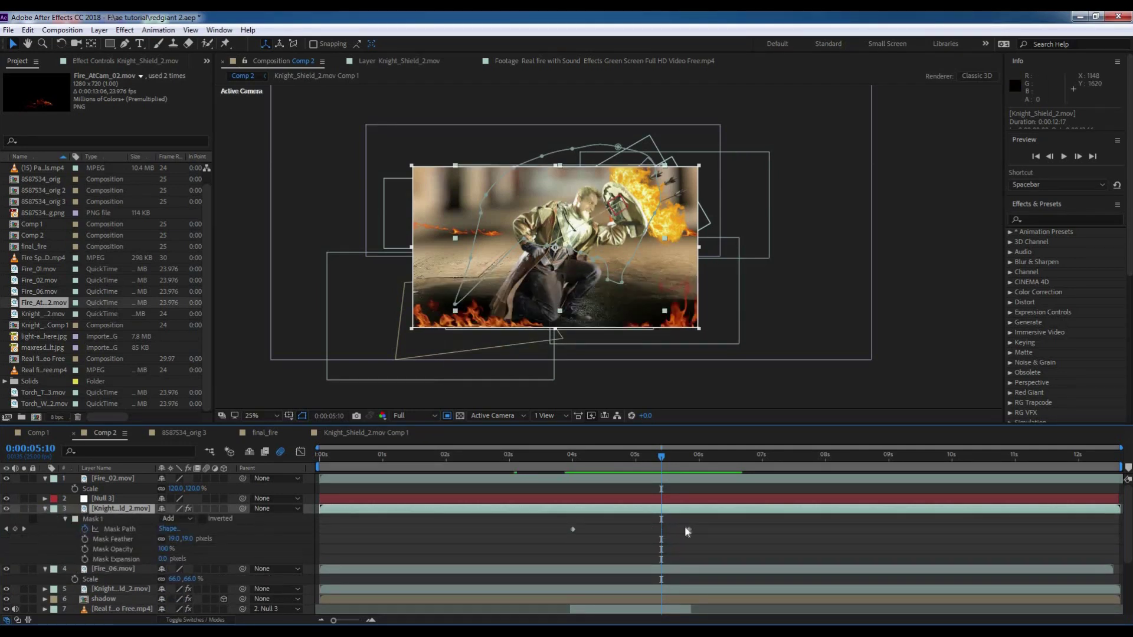
Move the knight's Mask Path keyframe from 5:13 to 4:13 and play it back
drag(686, 529, 604, 529)
drag(661, 456, 573, 490)
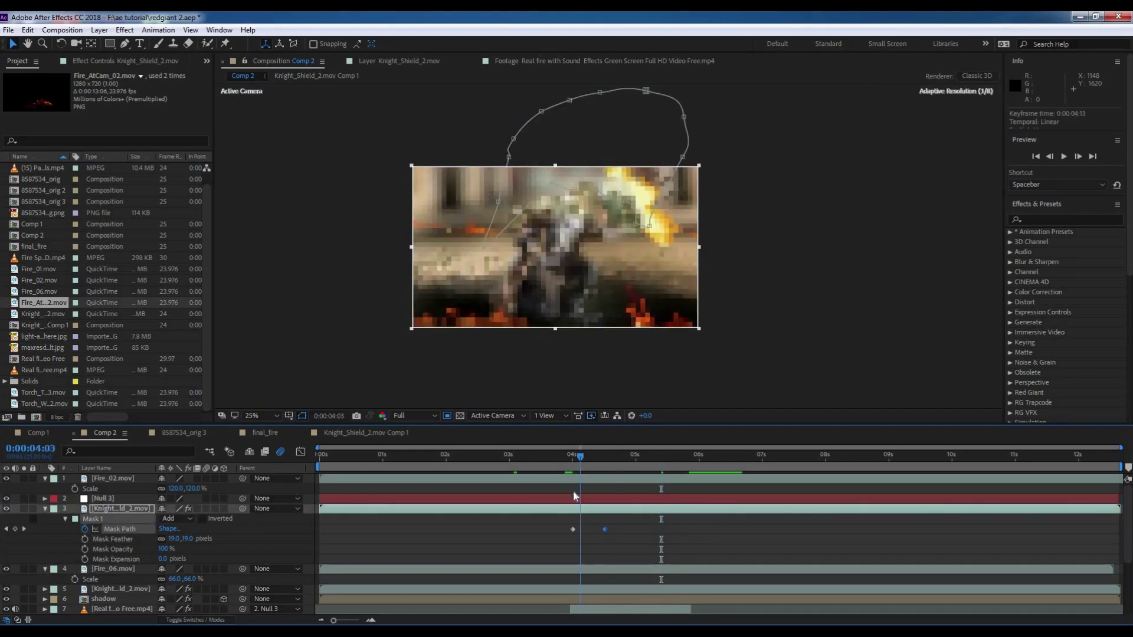
key(space)
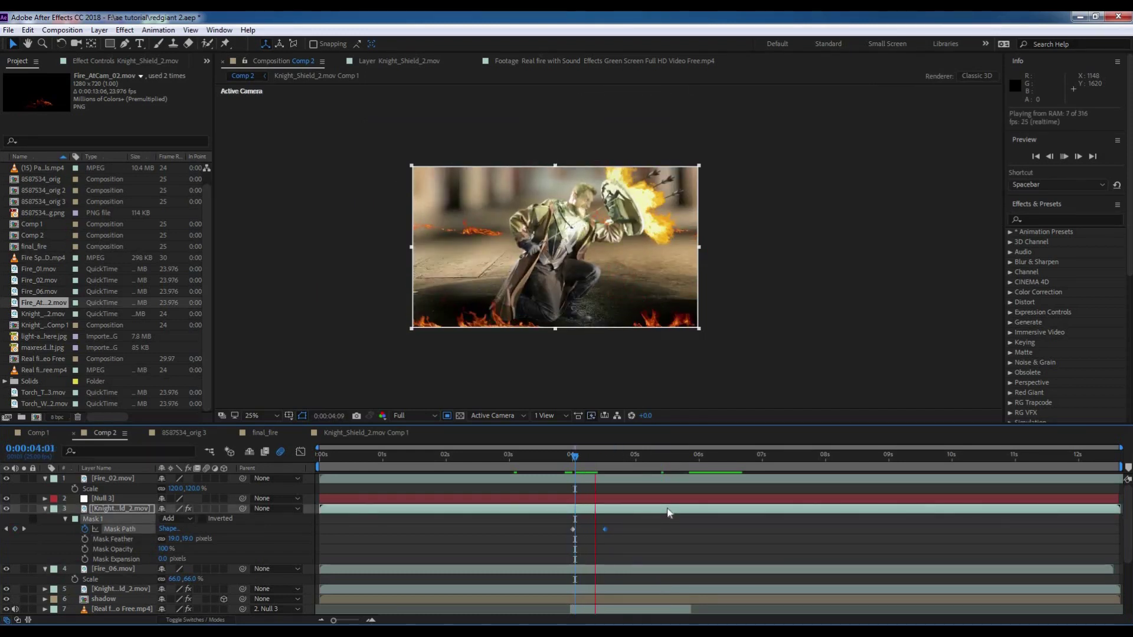
click(603, 457)
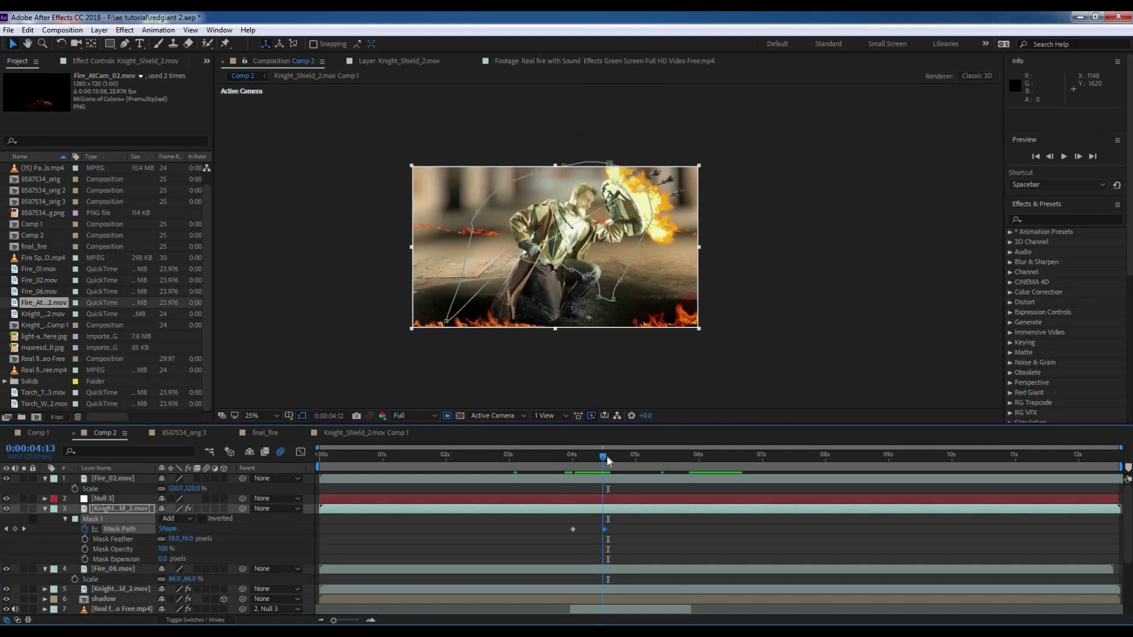
Raise the knight's mask feather from 19 to 41 at 50% view magnification
key(period)
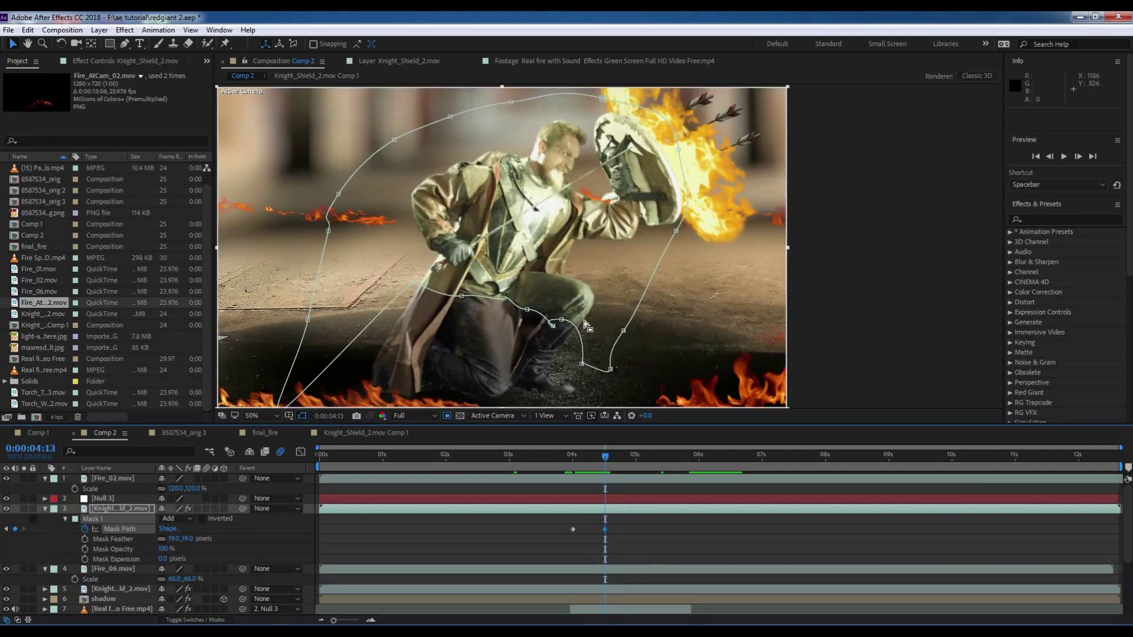
drag(187, 542, 202, 539)
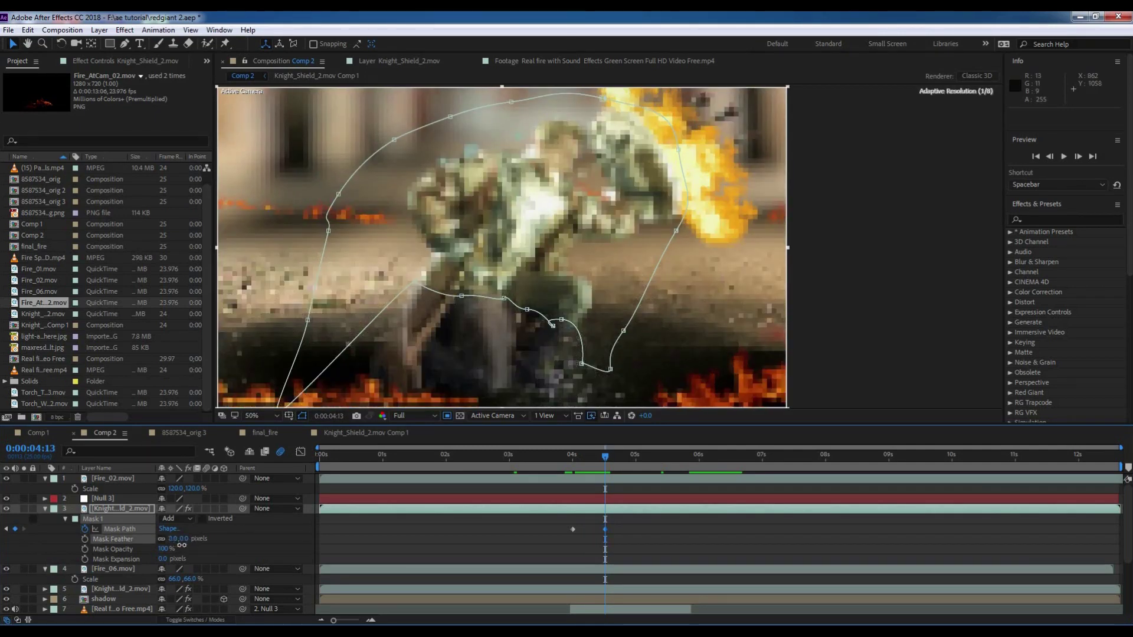
click(264, 432)
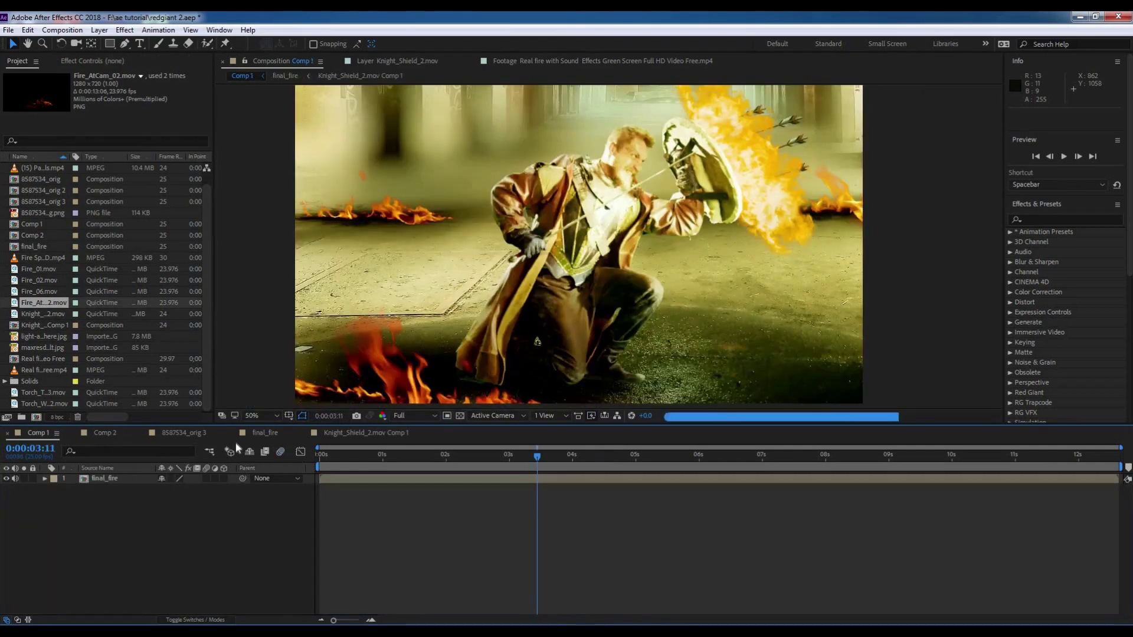
Preview the final_fire shot from 0:00:03:00
drag(522, 456, 539, 466)
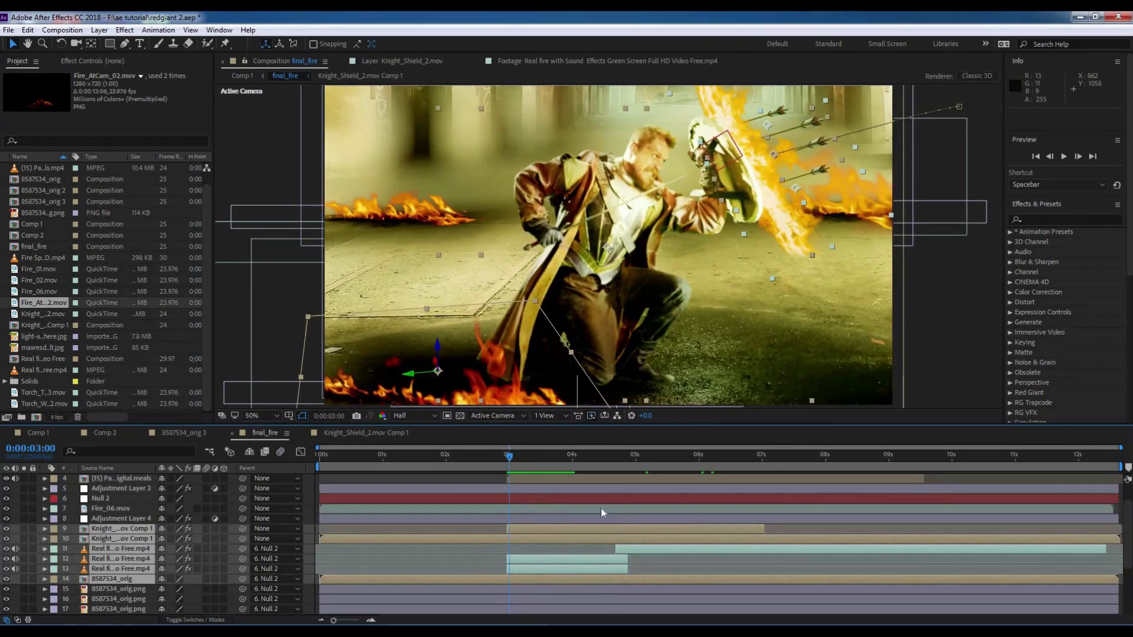
key(i)
key(space)
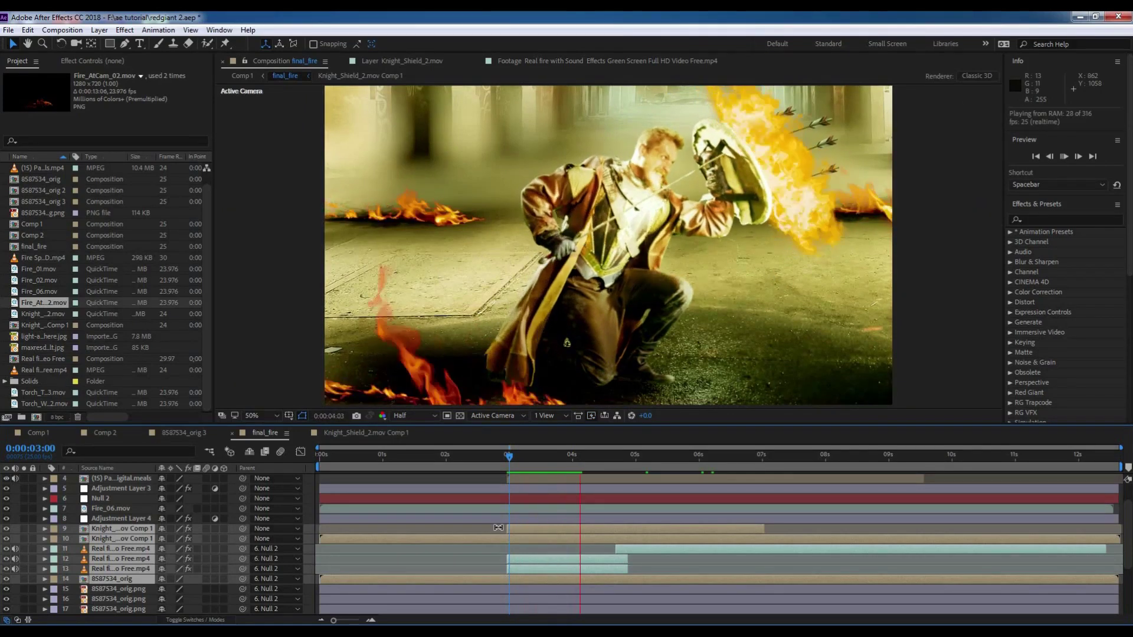
key(space)
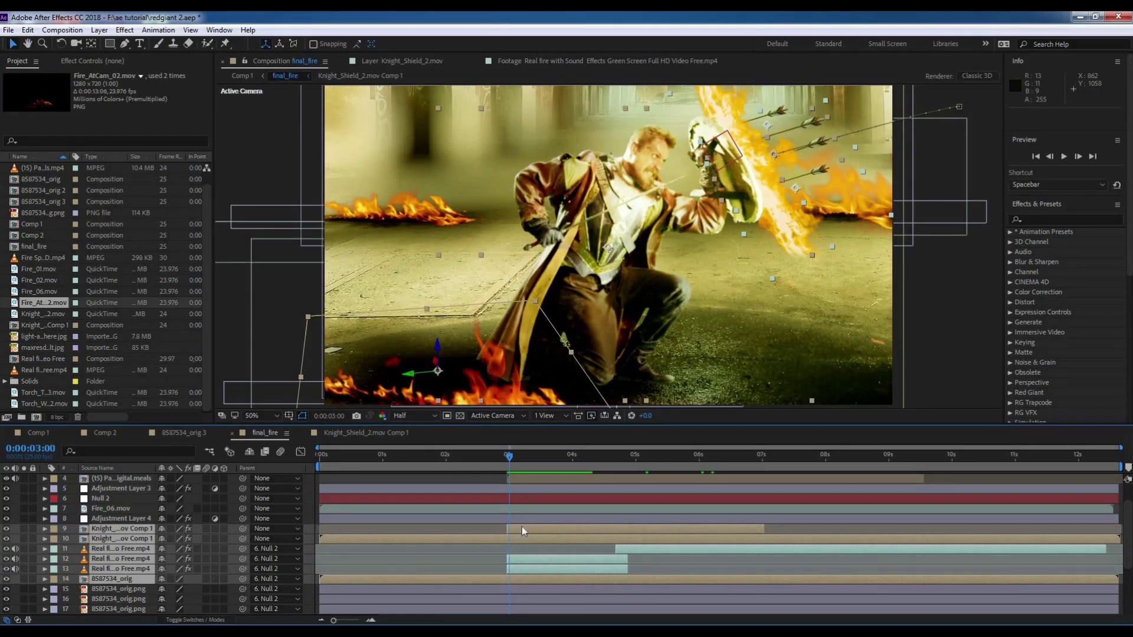
Hide layers 4 through 8, removing the Fire_06 flames from view
click(129, 507)
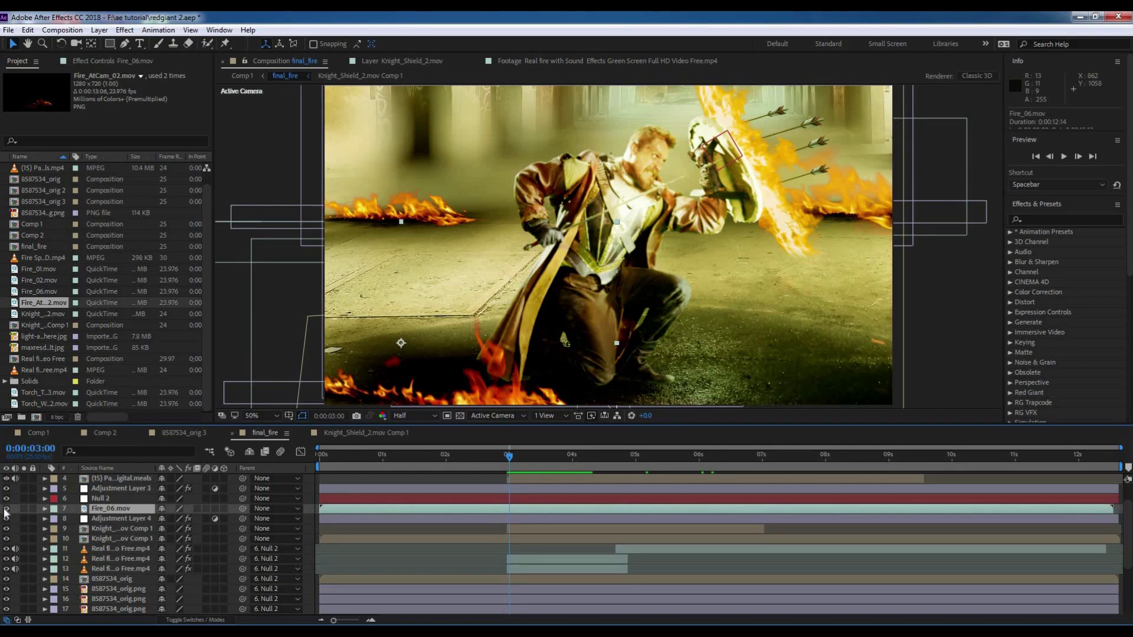
drag(5, 512, 8, 502)
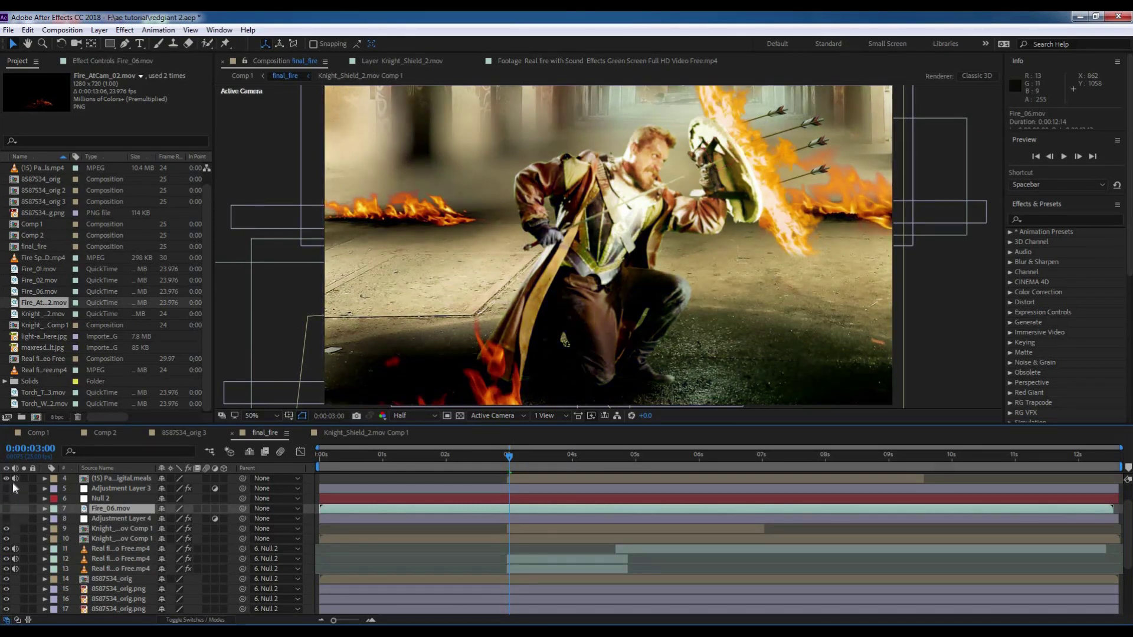
click(7, 478)
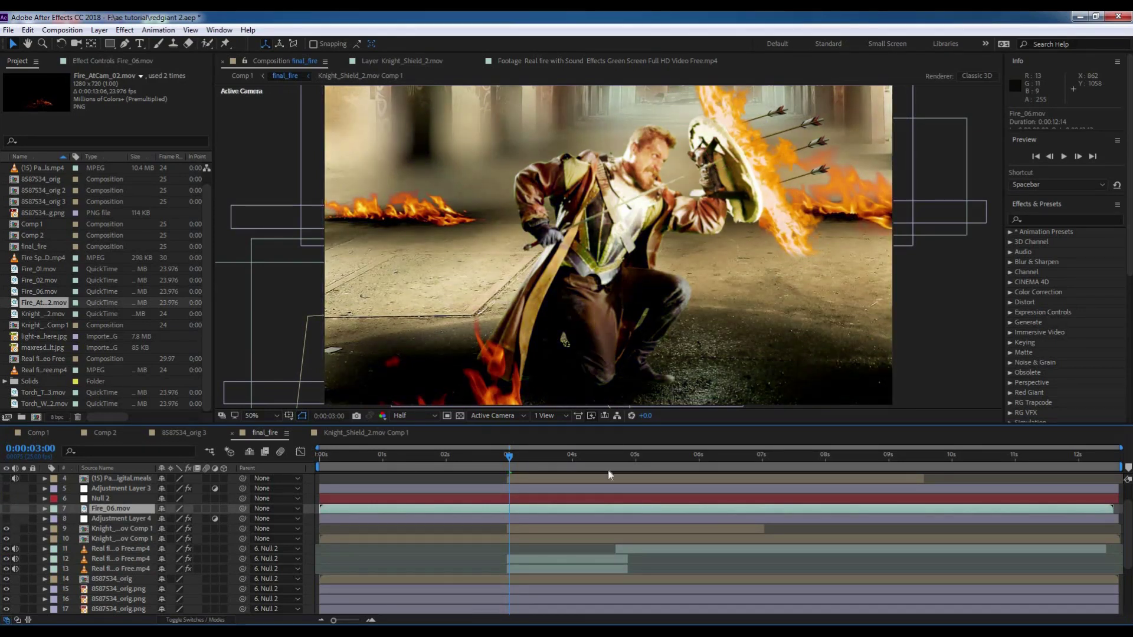
Preview twice from 0:00:02:24, then select knight comp layer 9
click(508, 459)
key(space)
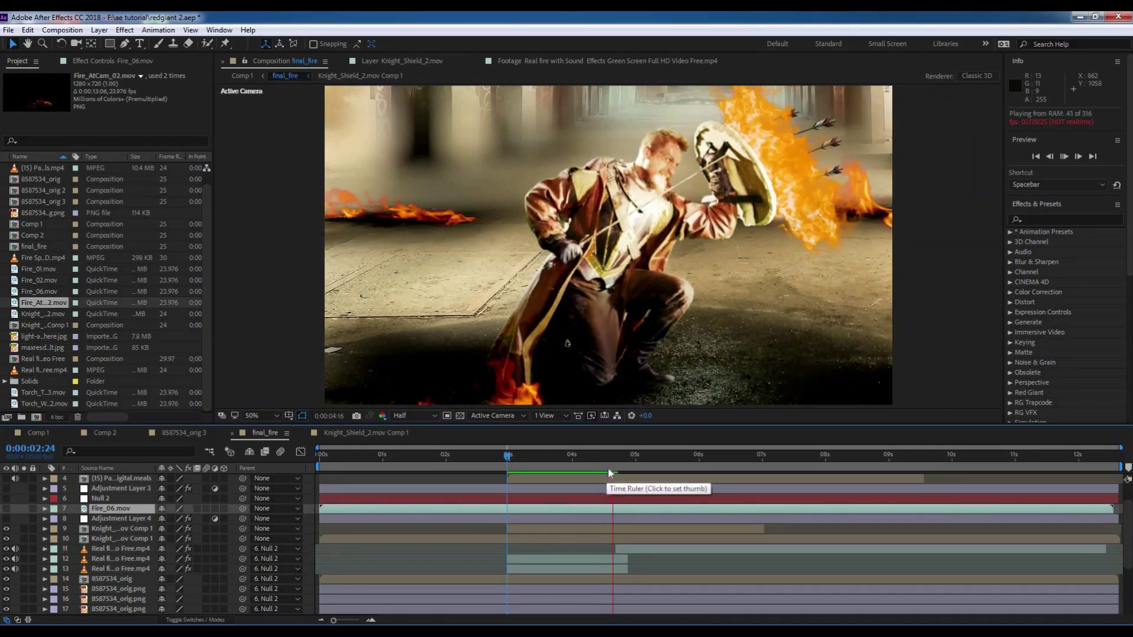
key(space)
click(506, 482)
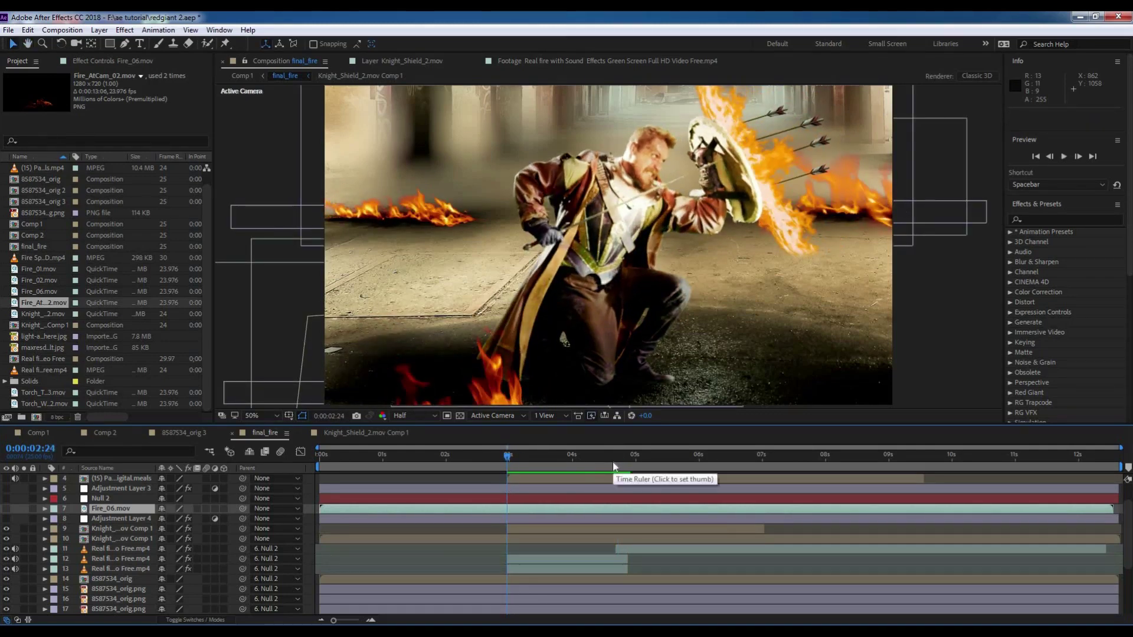
key(space)
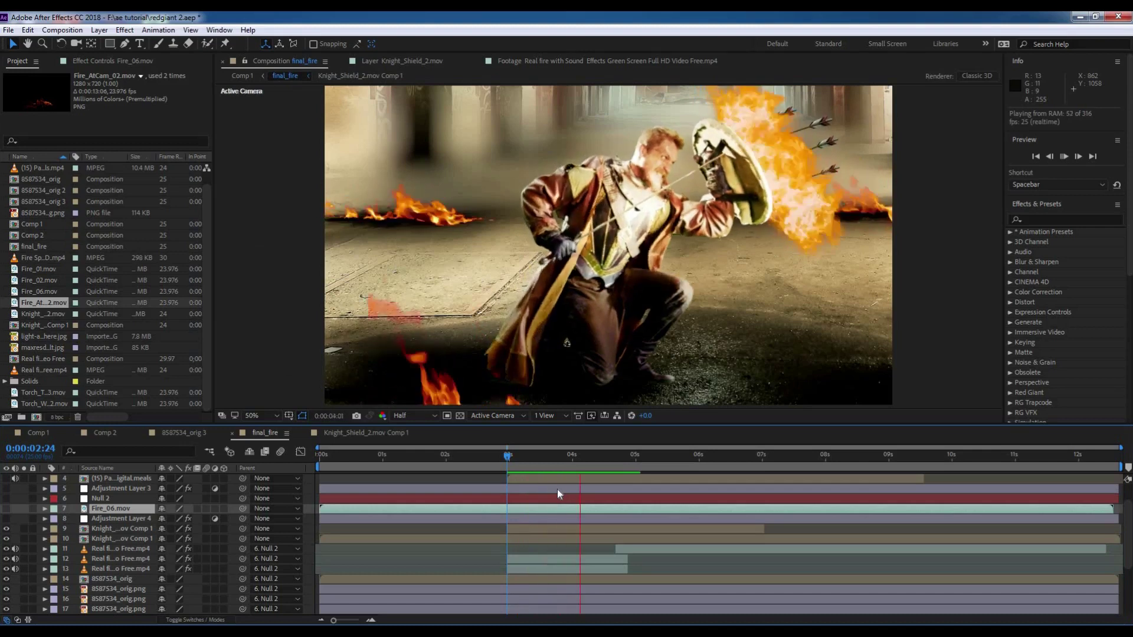
key(space)
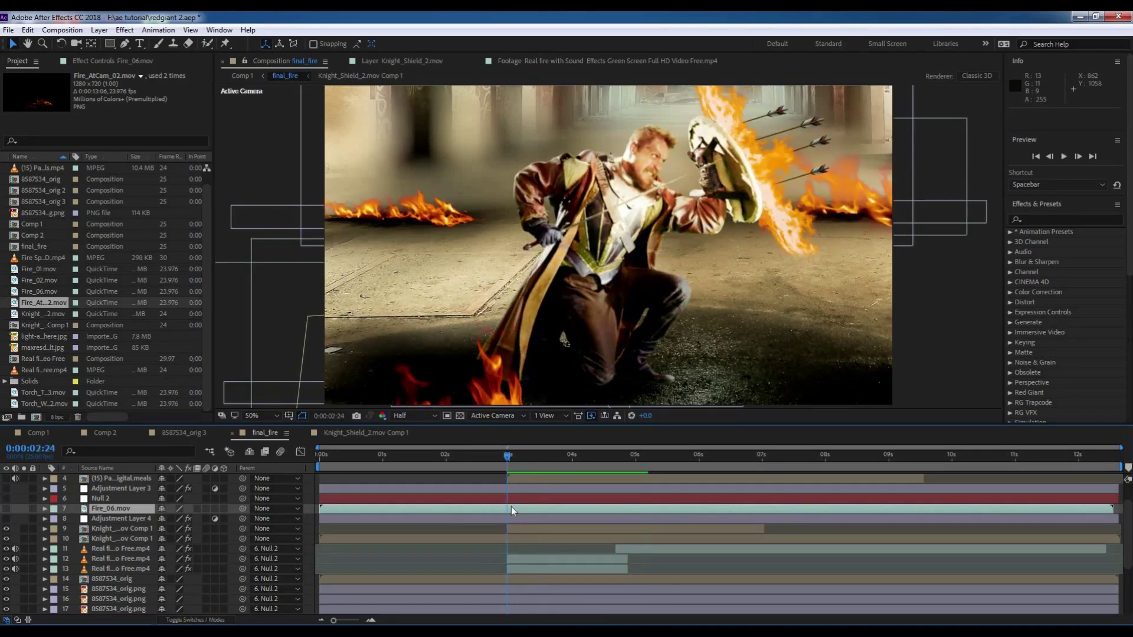
click(521, 559)
click(53, 529)
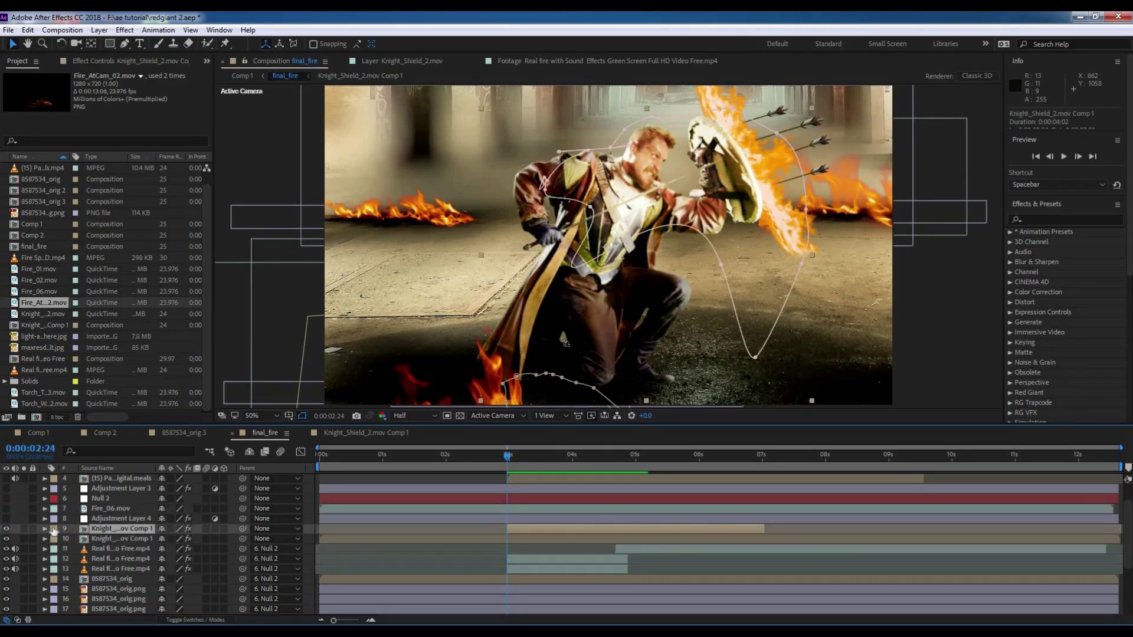
Make layer 9 visible and rename it 'shadow'
click(7, 529)
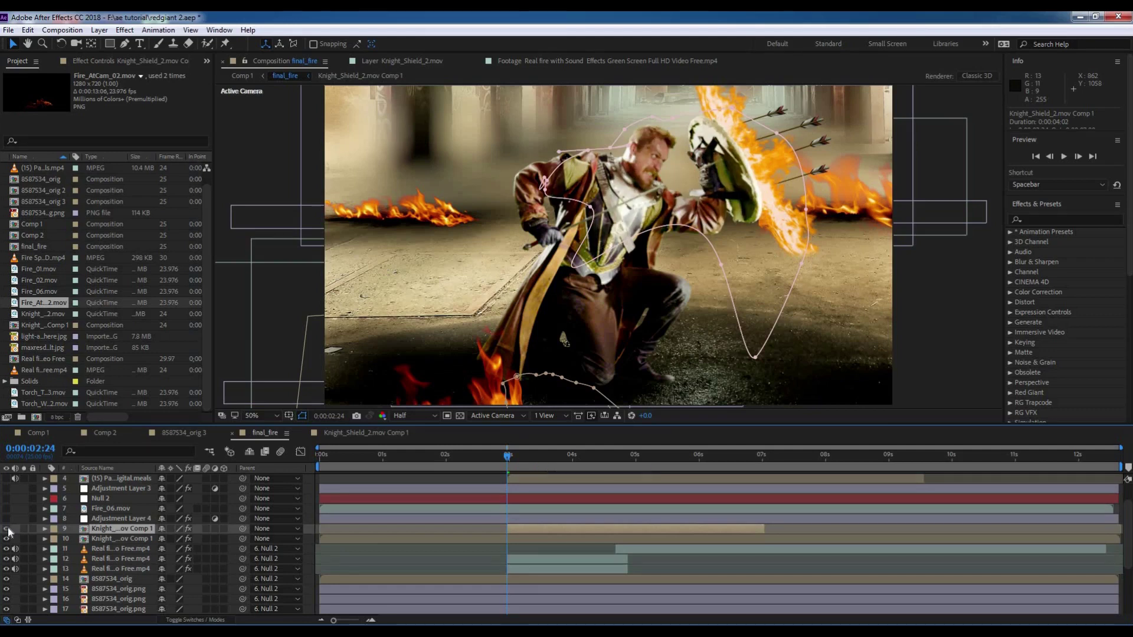
right_click(105, 532)
click(141, 522)
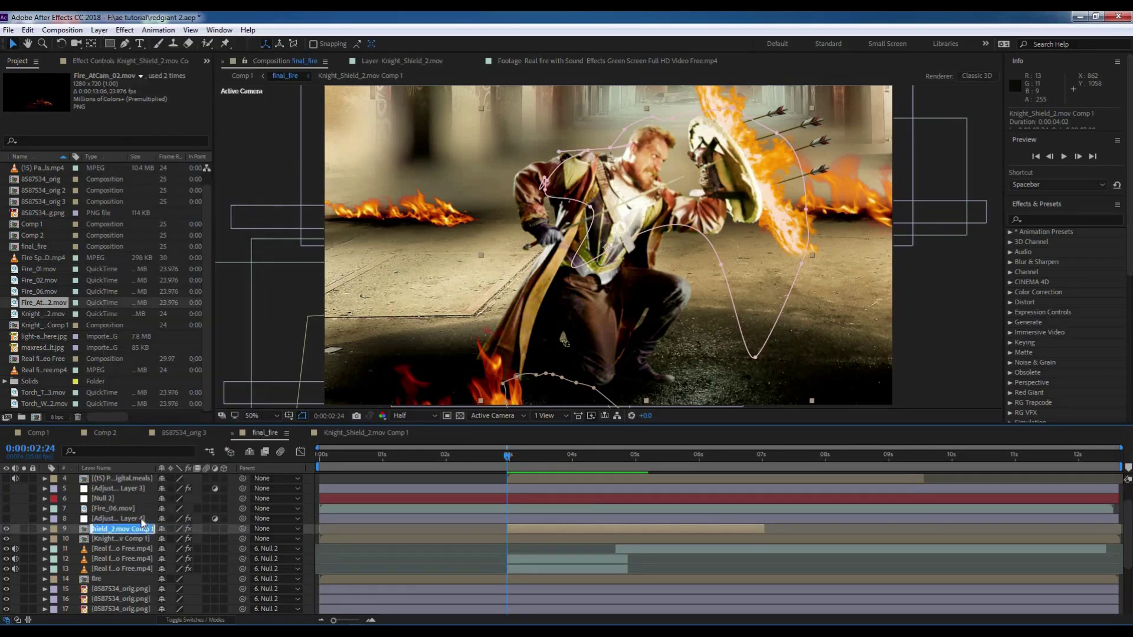
text(shadow)
key(Return)
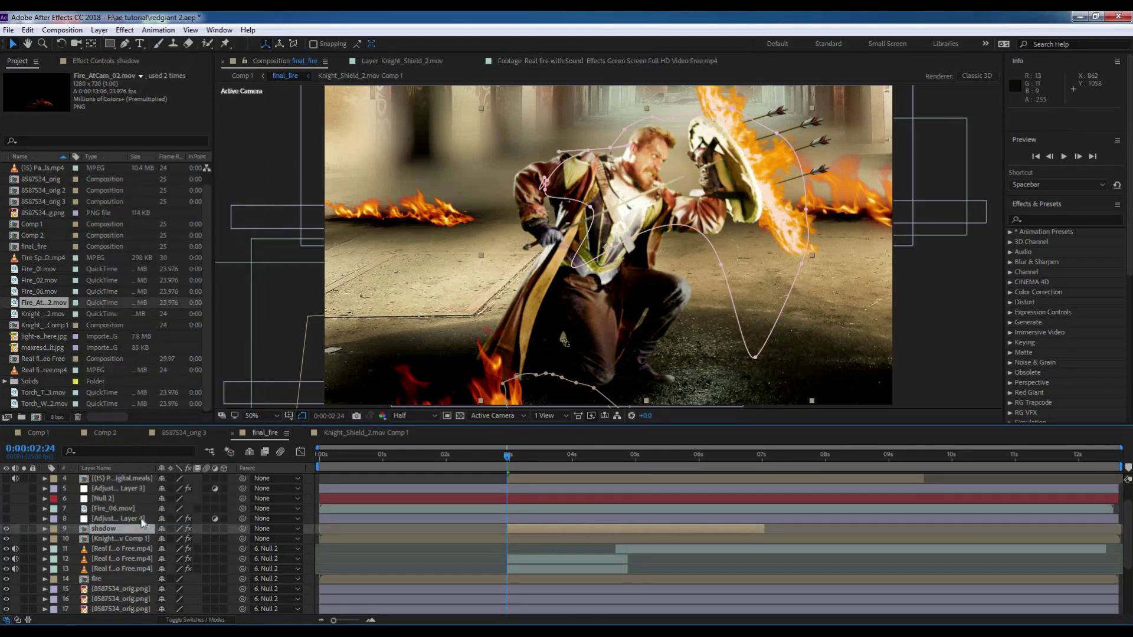
Preview the shot with the shadow layer from around 0:00:02:20
key(space)
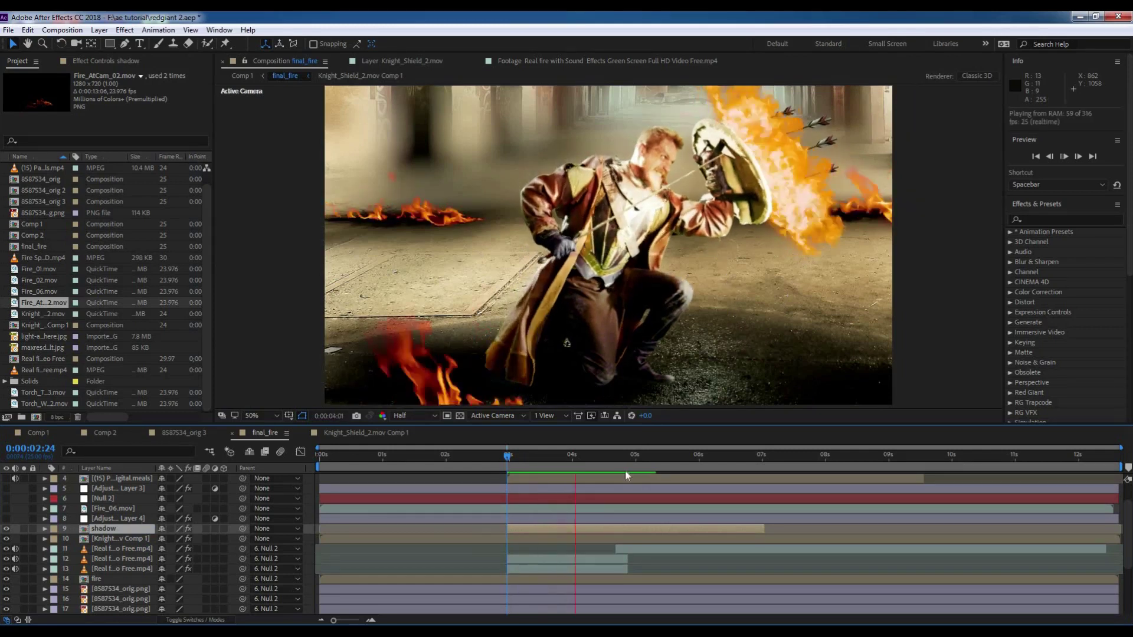
drag(610, 462, 498, 466)
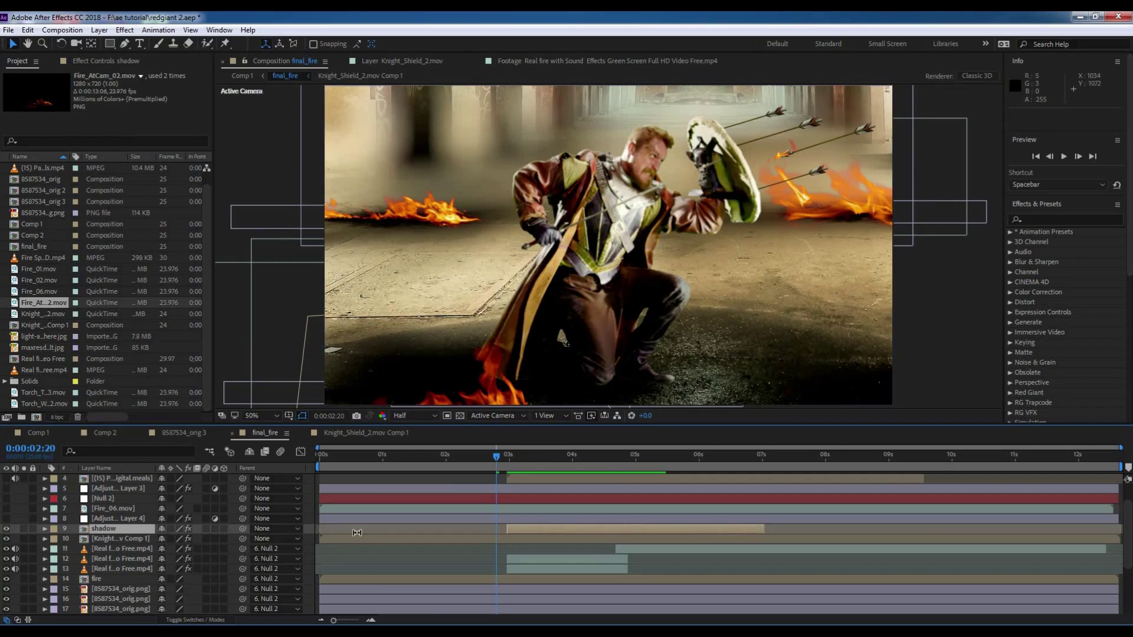
key(space)
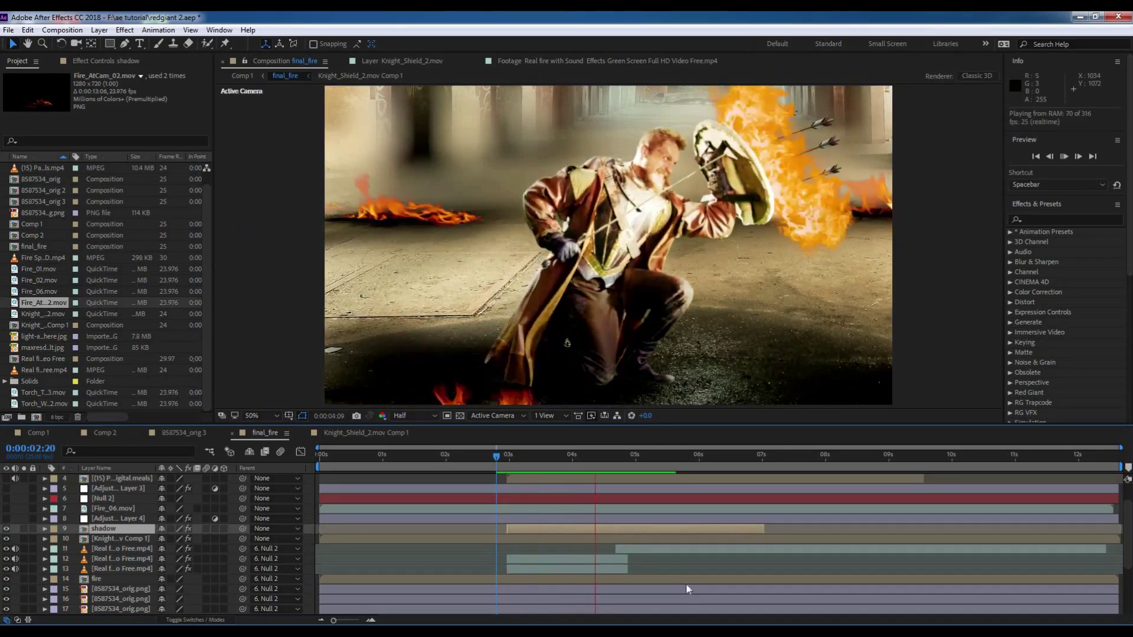
click(505, 466)
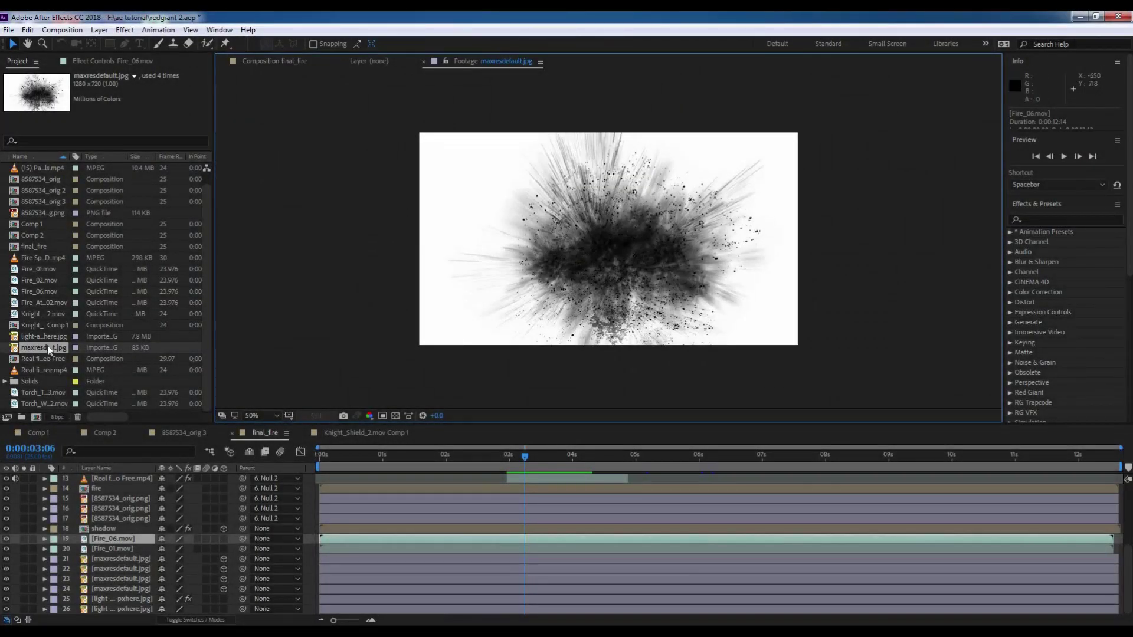
Return to final_fire and make maxresdefault.jpg layer 21 visible again
click(48, 348)
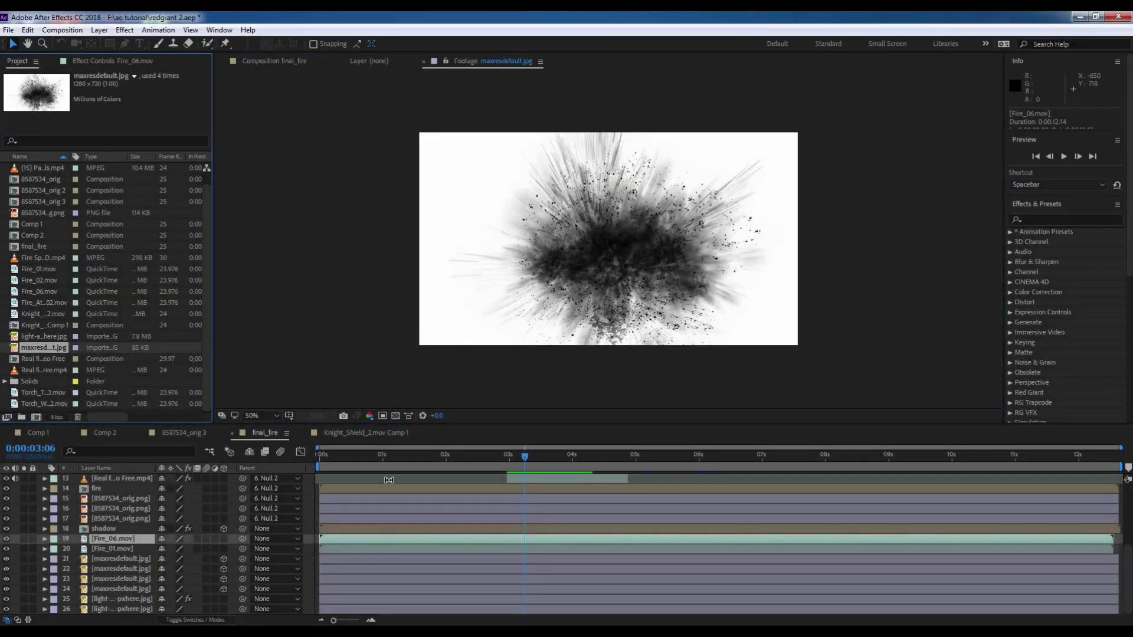
click(258, 435)
click(526, 460)
click(135, 558)
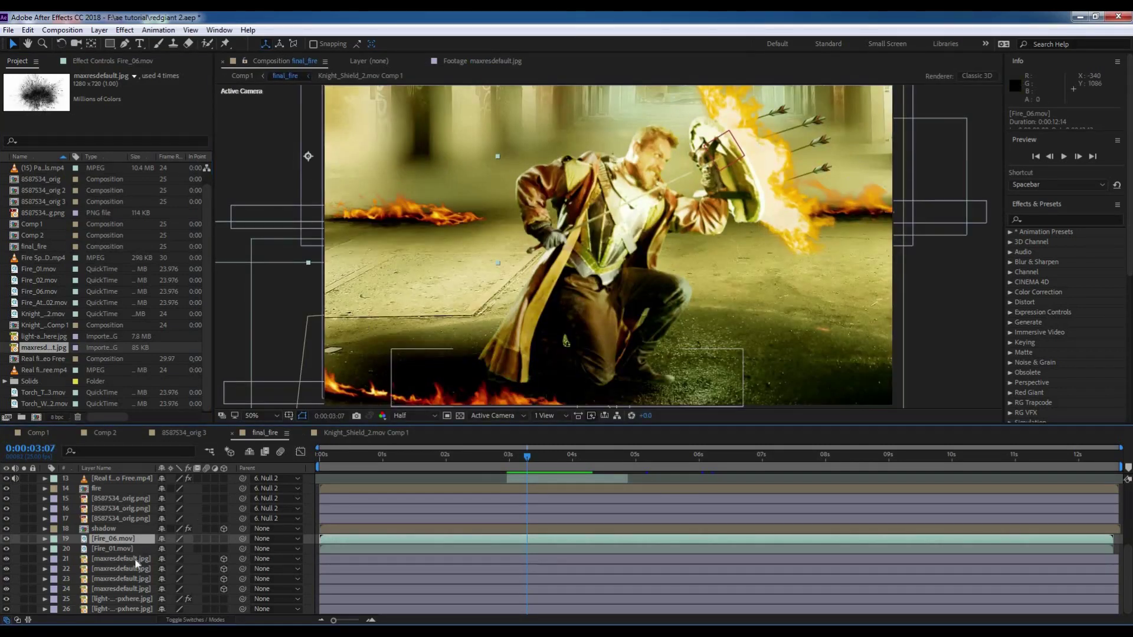
click(8, 558)
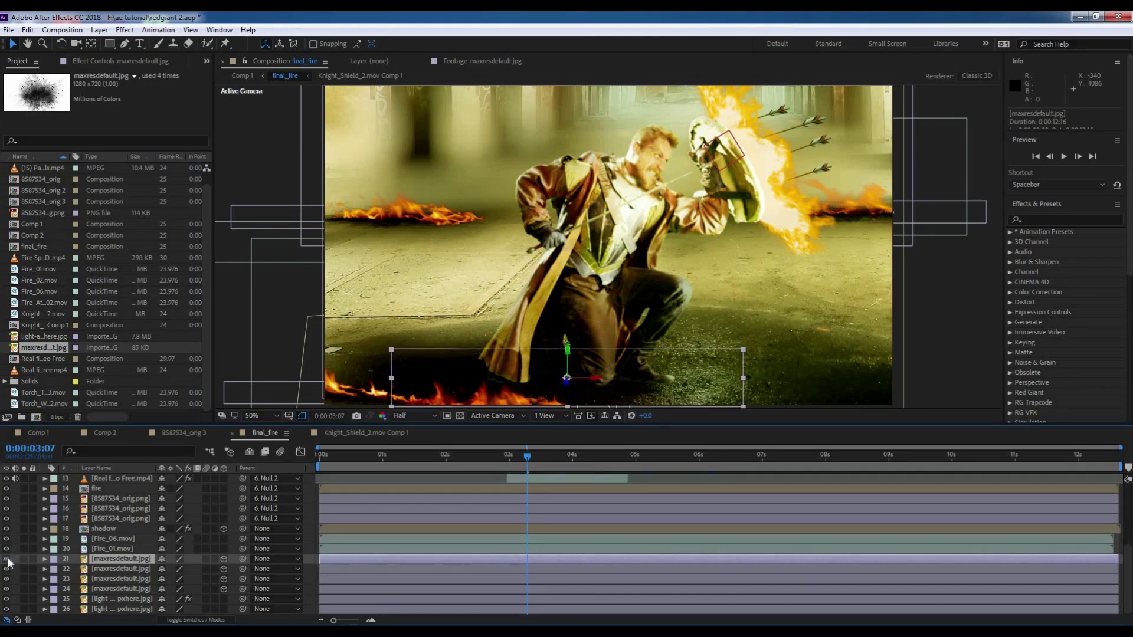
Check layer 24 over the left fire, then drag another maxresdefault.jpg copy into the composition
click(106, 589)
click(9, 589)
click(8, 589)
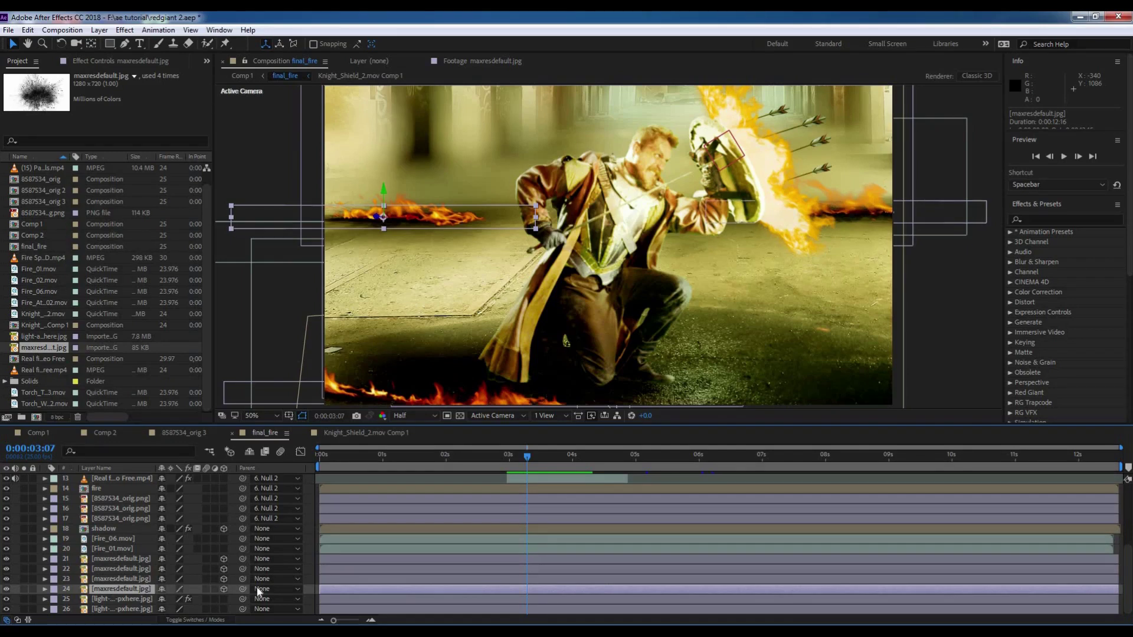
click(255, 586)
click(124, 590)
right_click(124, 591)
click(45, 114)
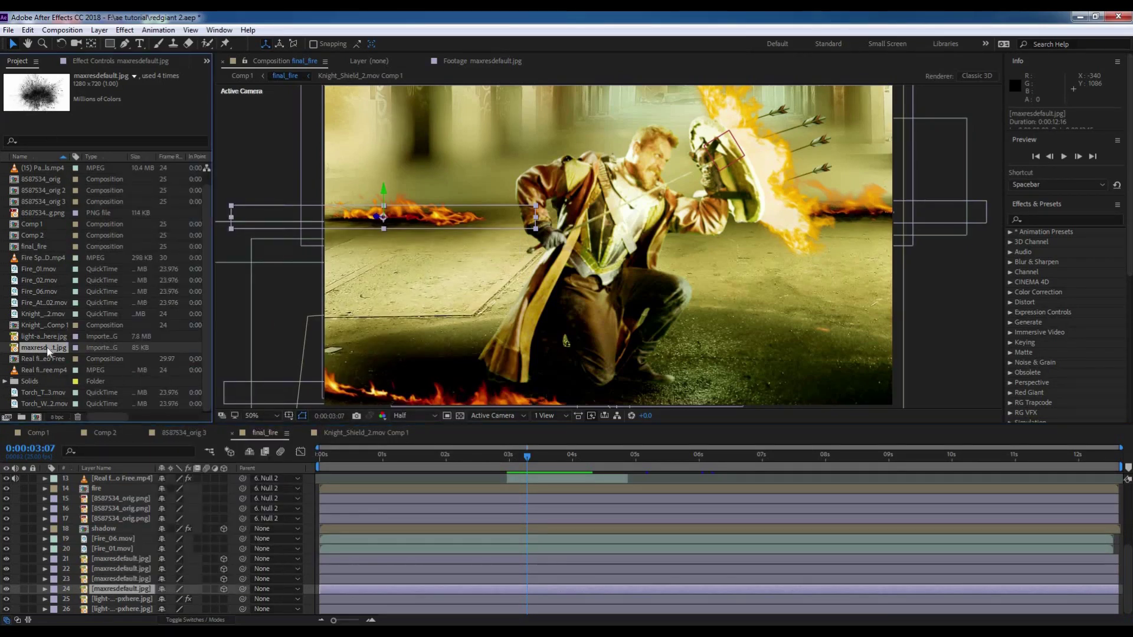
mouse_move(48, 347)
mouse_down()
mouse_move(529, 306)
mouse_move(316, 258)
mouse_up()
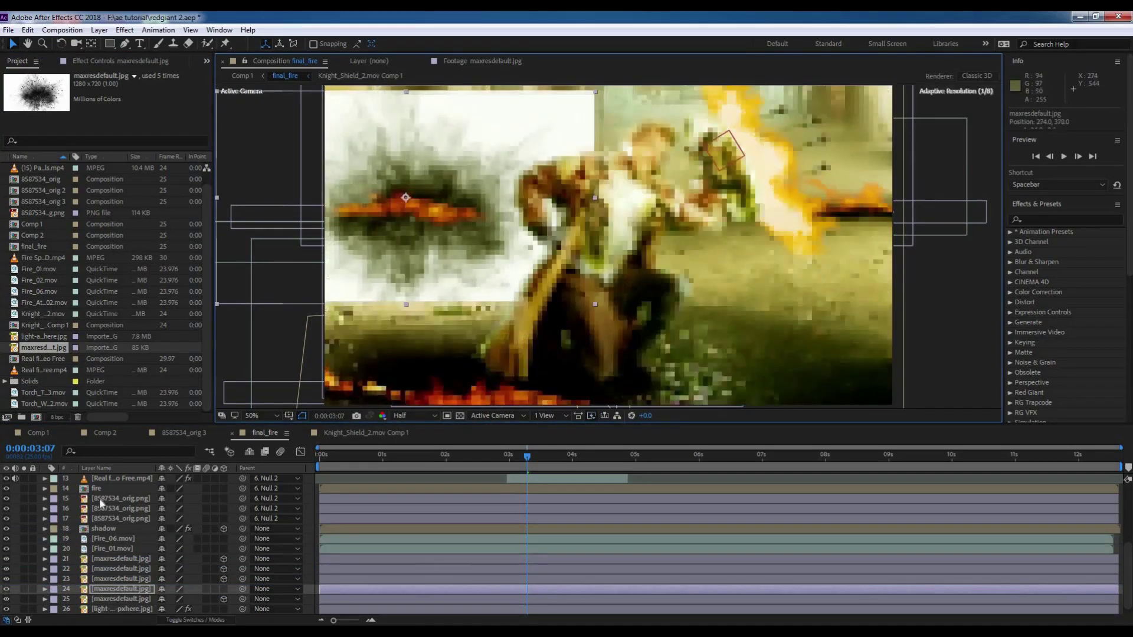
Make the smoke layer 3D, blend it with Darken, and squash it to 61% by 18% over the left fire
click(224, 589)
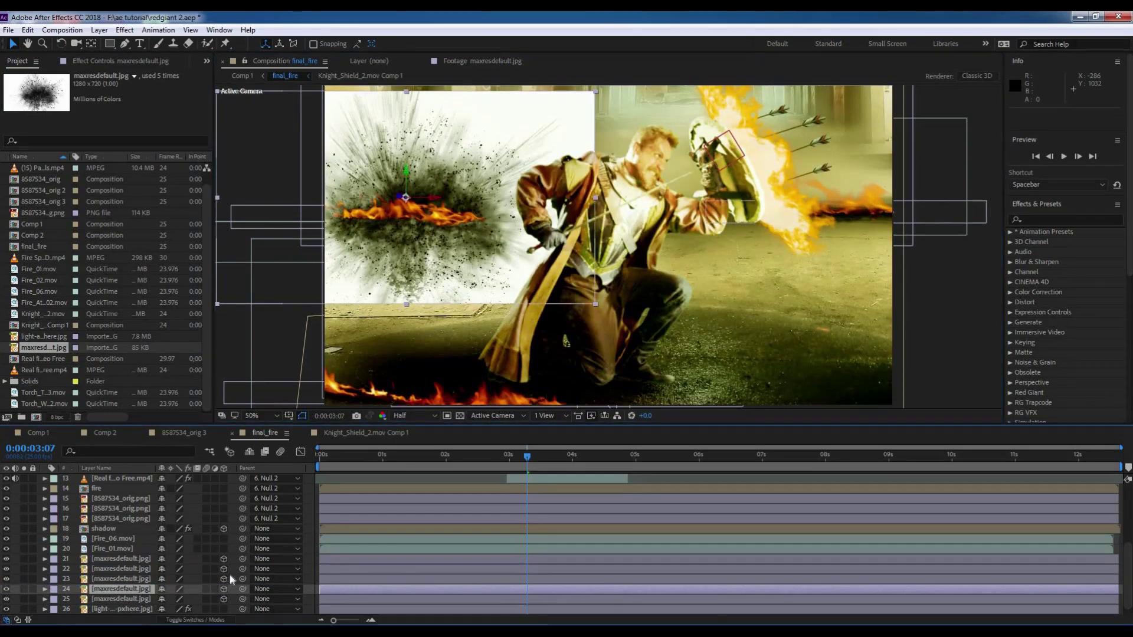
right_click(132, 589)
mouse_move(177, 232)
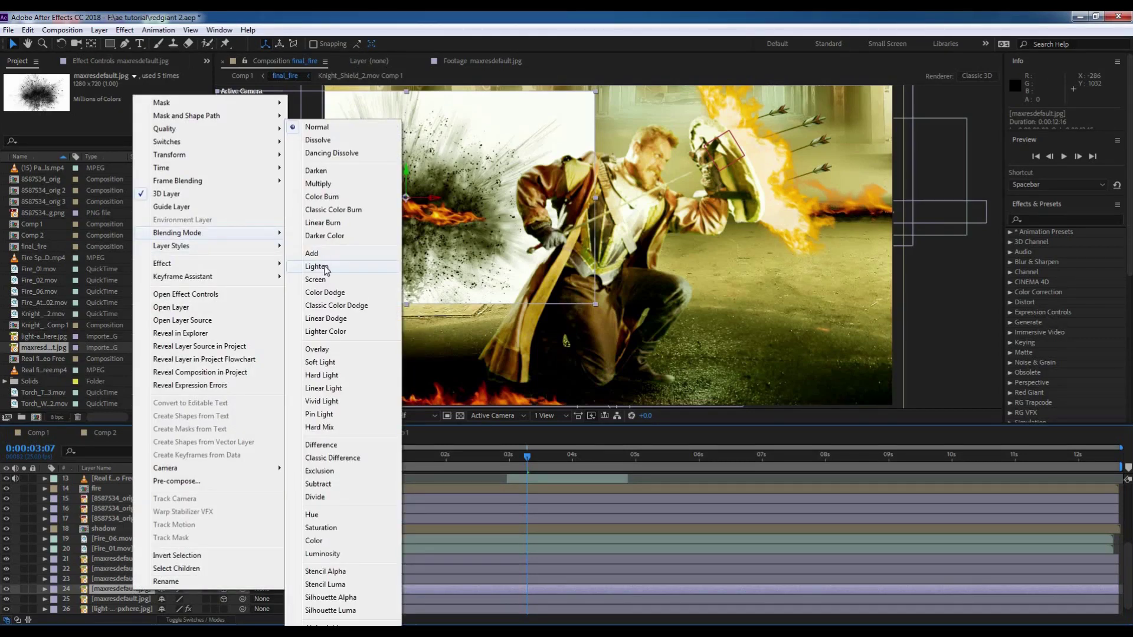
click(325, 269)
right_click(125, 593)
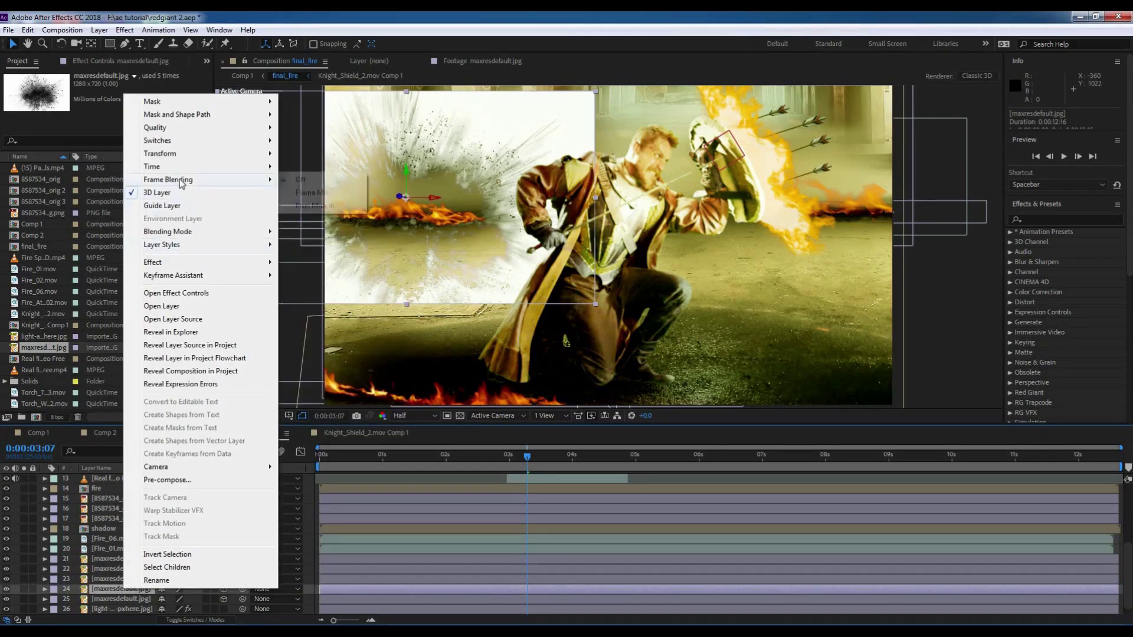
mouse_move(180, 232)
click(322, 187)
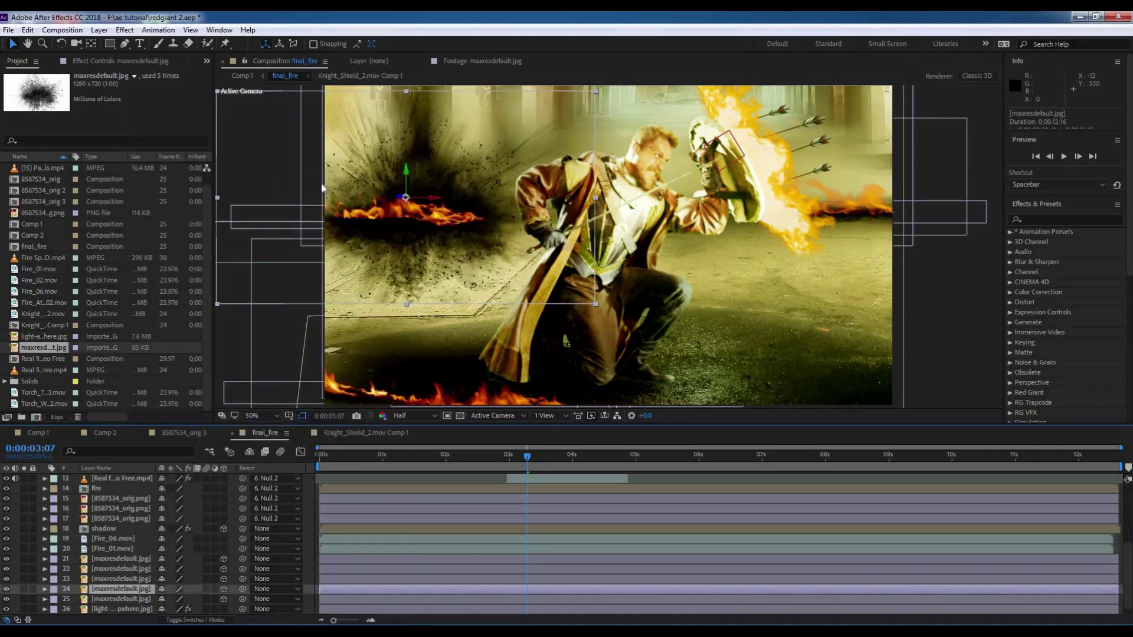
mouse_move(407, 98)
mouse_down()
mouse_move(482, 206)
mouse_move(412, 214)
mouse_up()
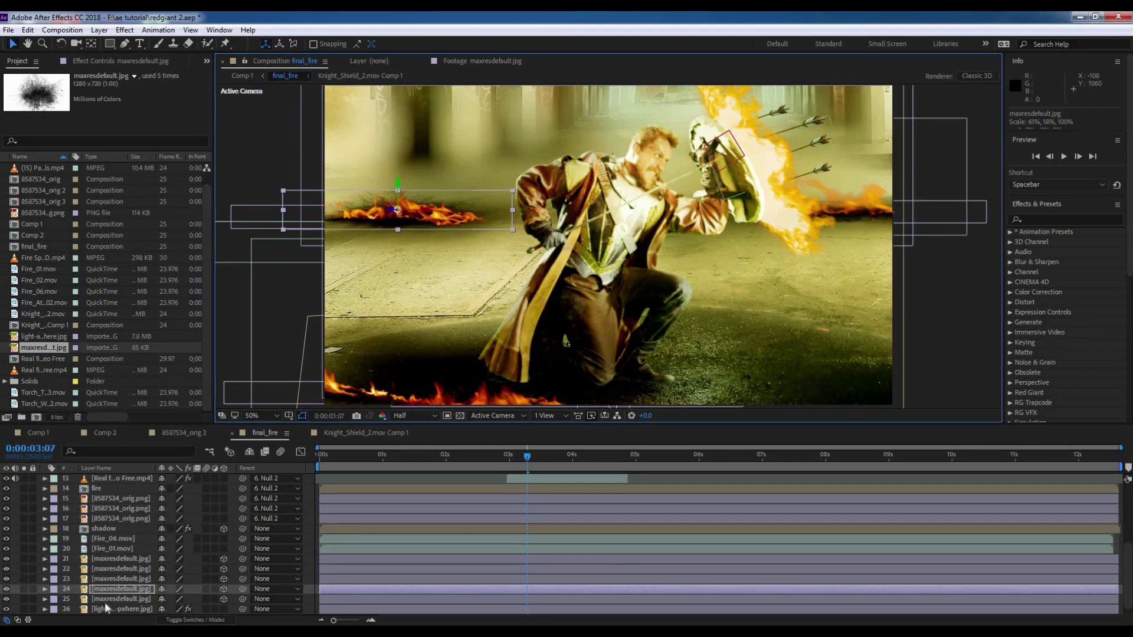
click(29, 32)
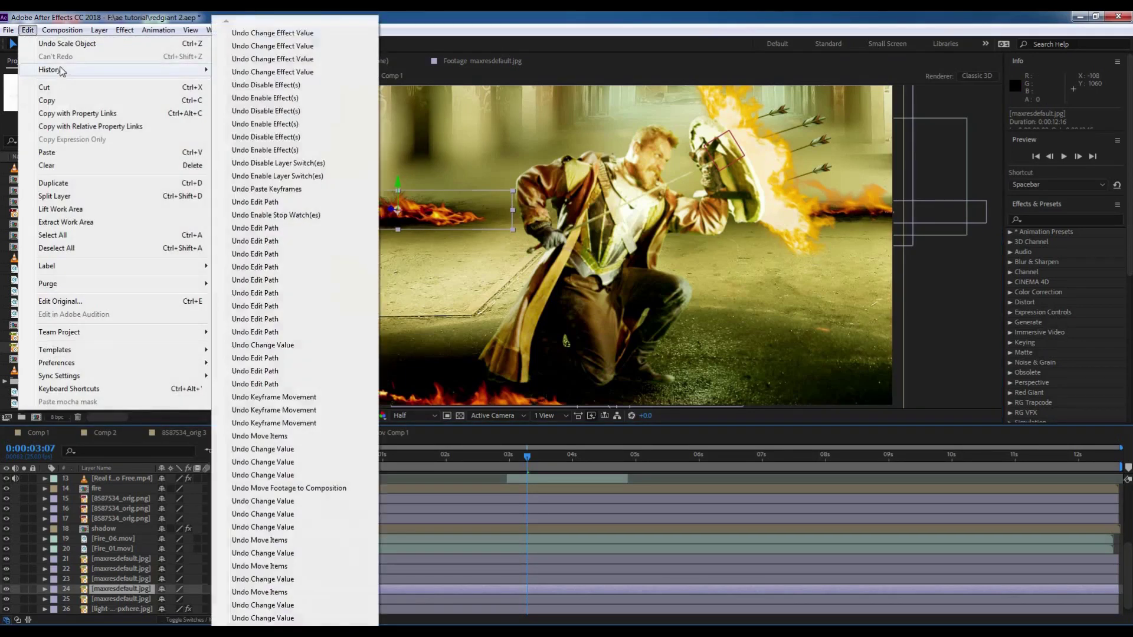
click(35, 184)
mouse_move(413, 215)
mouse_down()
mouse_move(456, 389)
mouse_move(416, 370)
mouse_up()
click(34, 31)
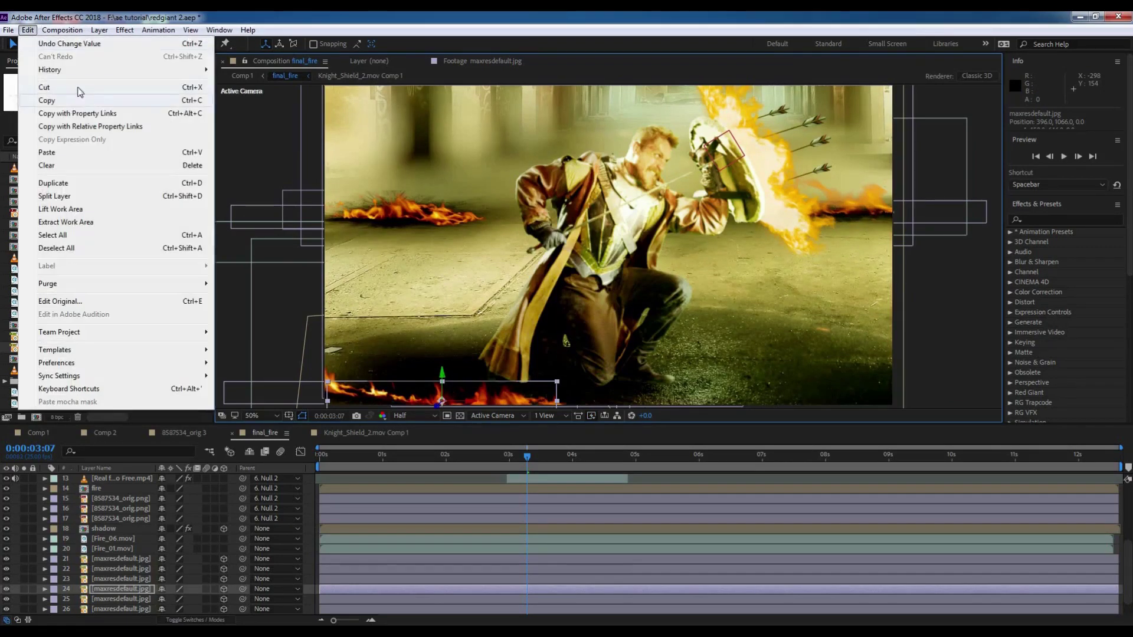
click(89, 185)
drag(757, 244, 865, 220)
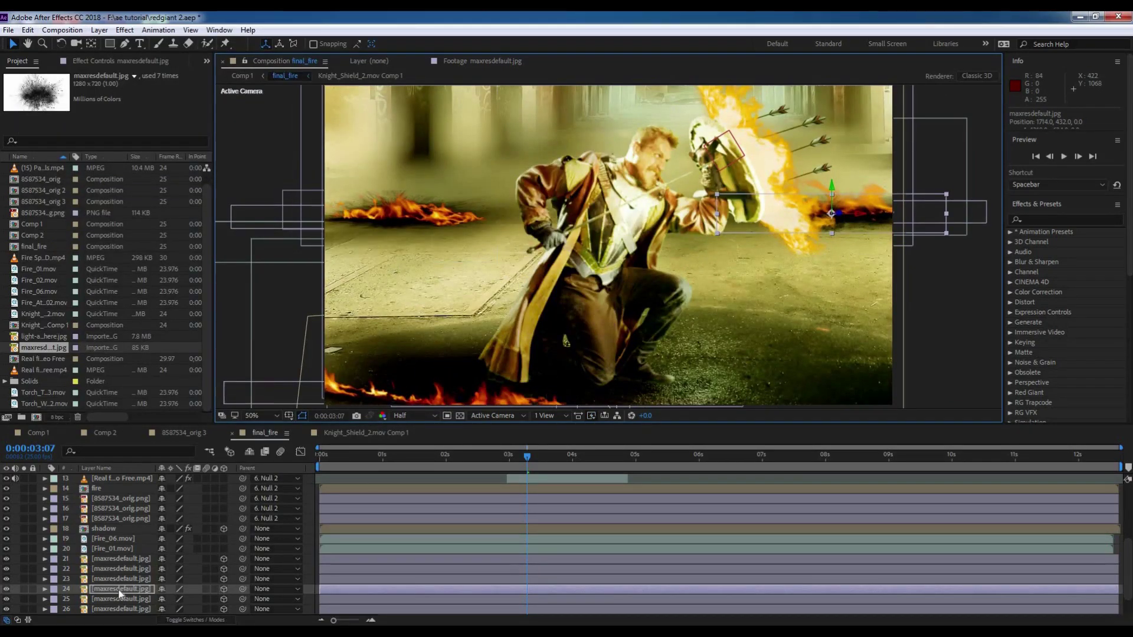
ctrl+click(122, 598)
key(Delete)
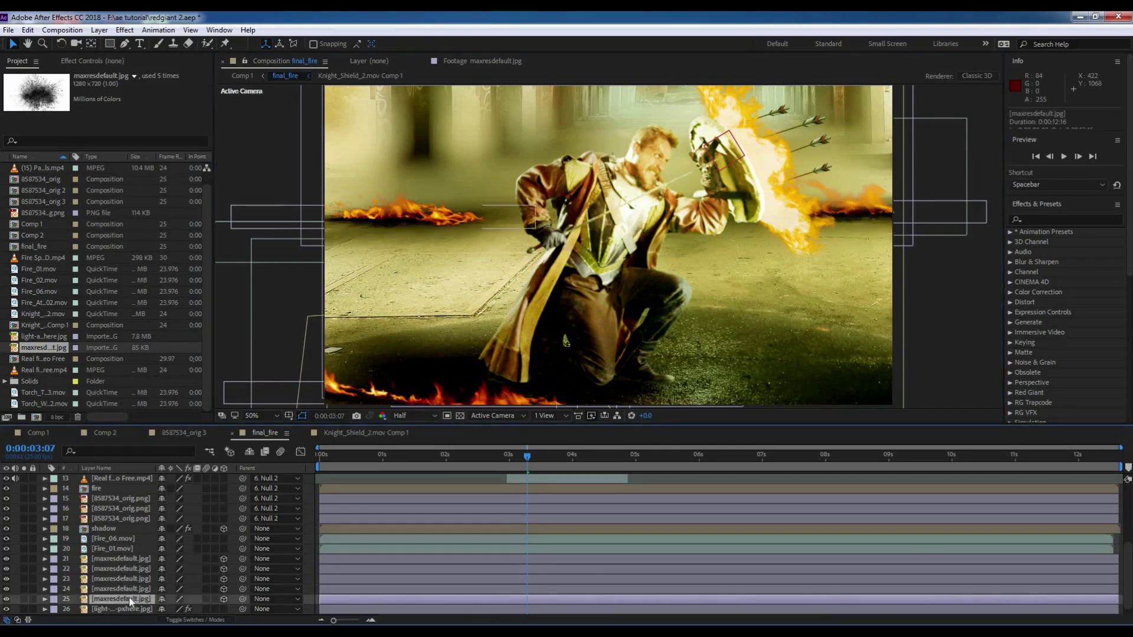
key(ctrl+z)
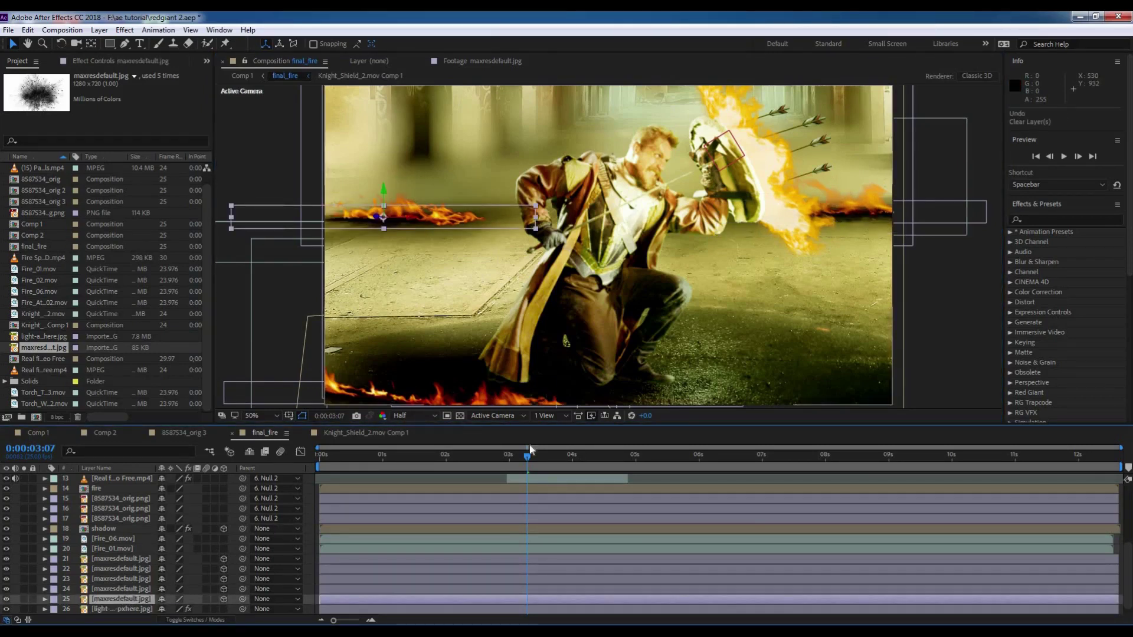
drag(522, 458, 572, 443)
click(53, 369)
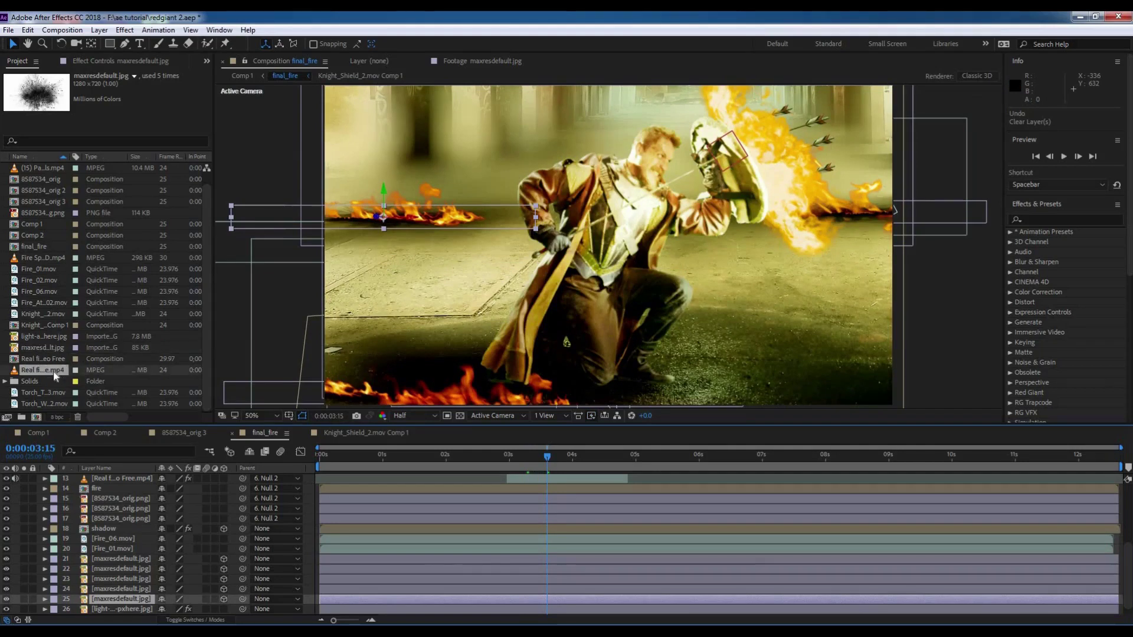
click(41, 258)
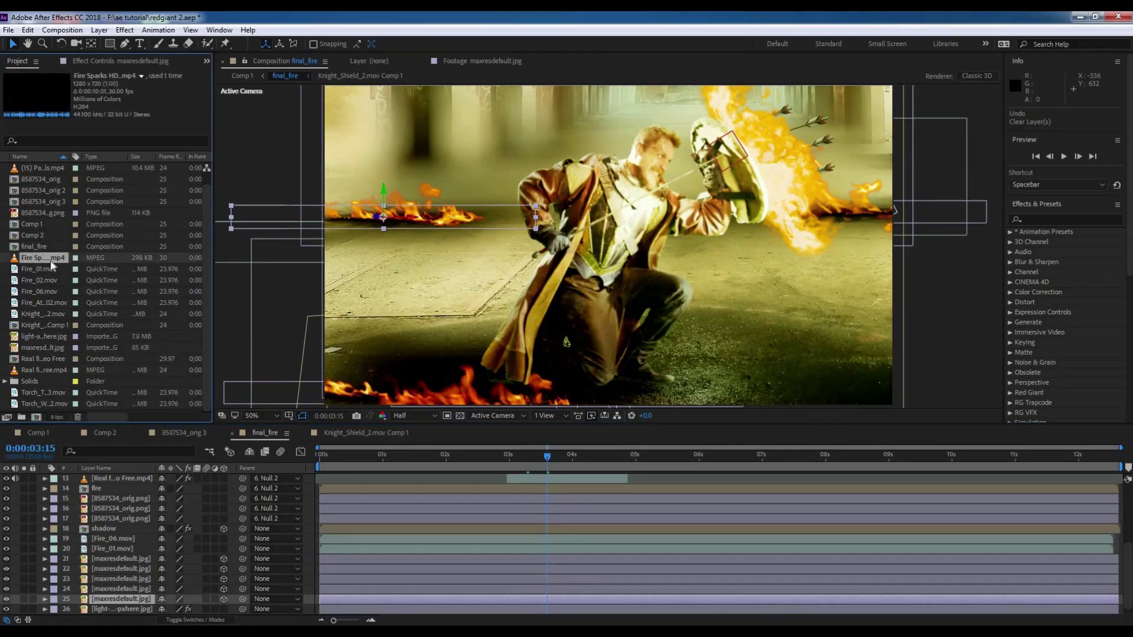
double_click(51, 261)
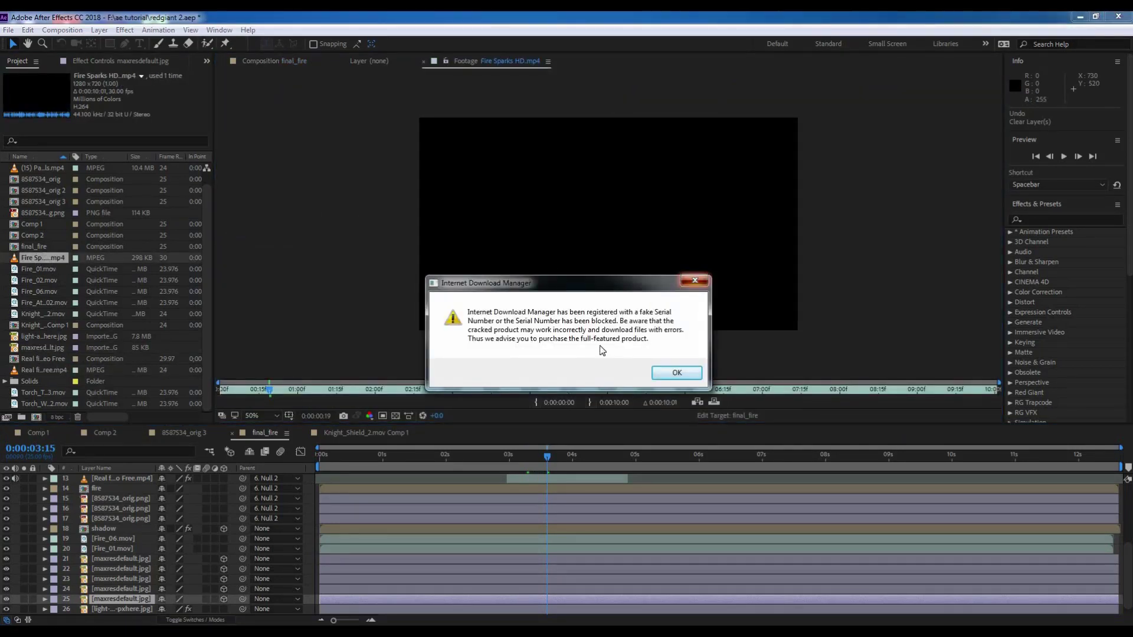
key(Return)
click(637, 380)
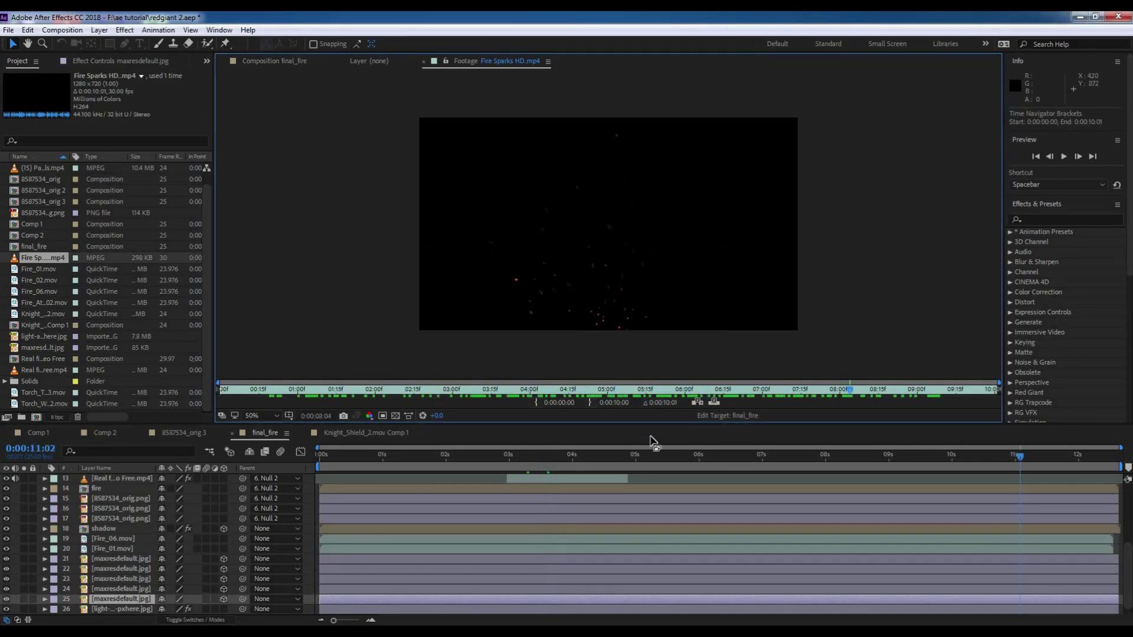
drag(592, 455, 653, 456)
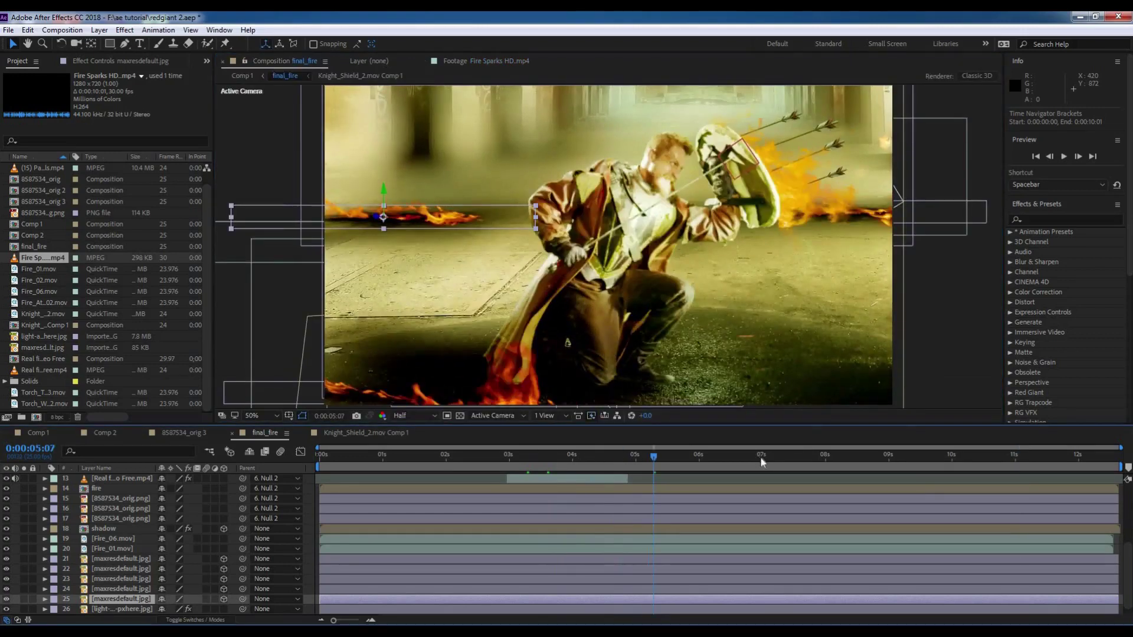
click(802, 458)
Add Fire Sparks HD.mp4 as the second layer, positioned right and lower in frame
mouse_move(46, 258)
mouse_down()
mouse_move(109, 584)
mouse_move(614, 599)
mouse_up()
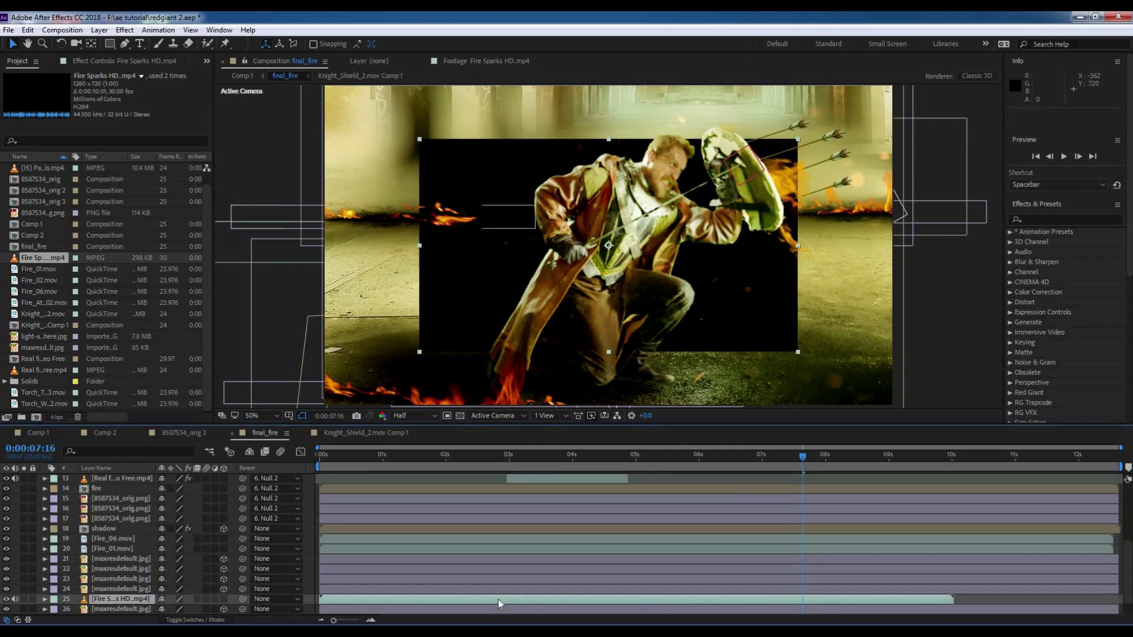
drag(121, 599, 131, 480)
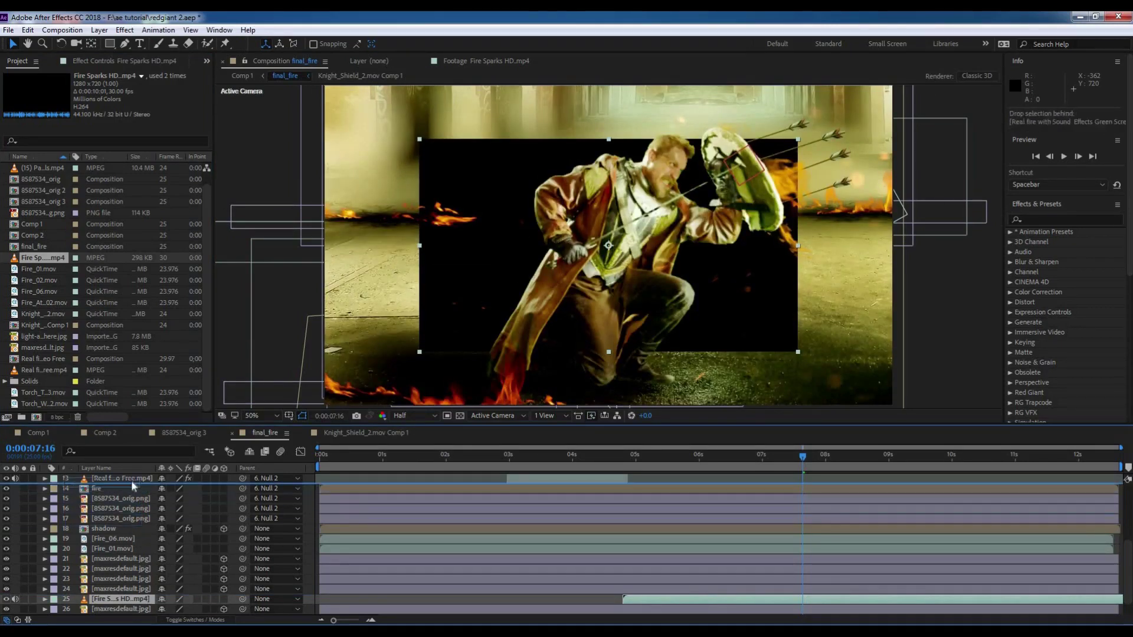
scroll(131, 480, up, 2)
drag(125, 611, 126, 484)
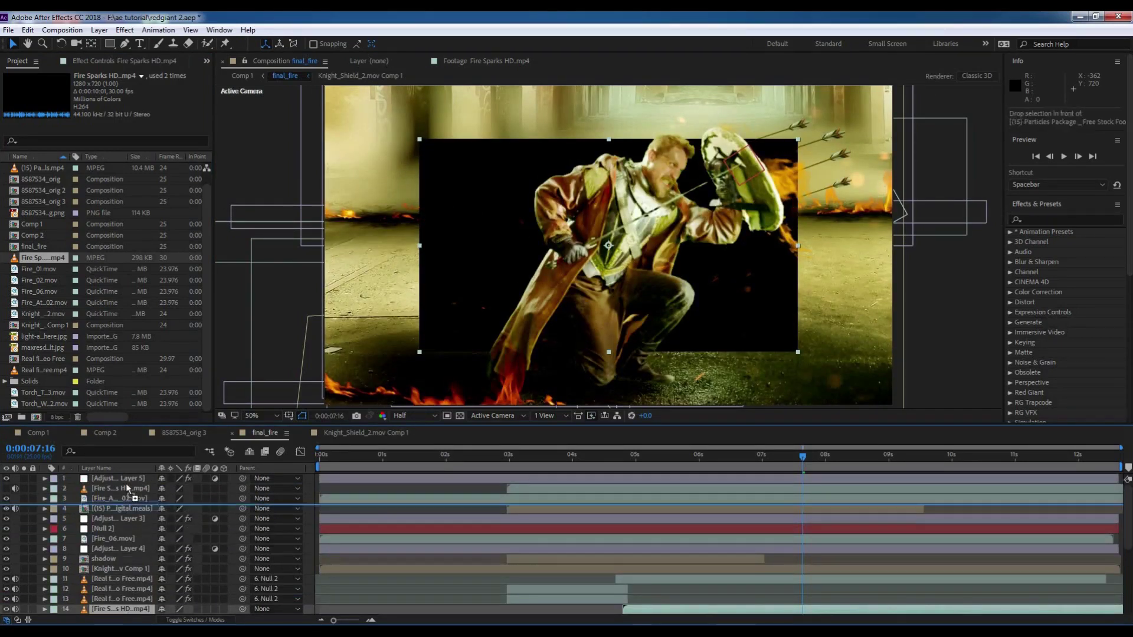
drag(765, 322, 889, 337)
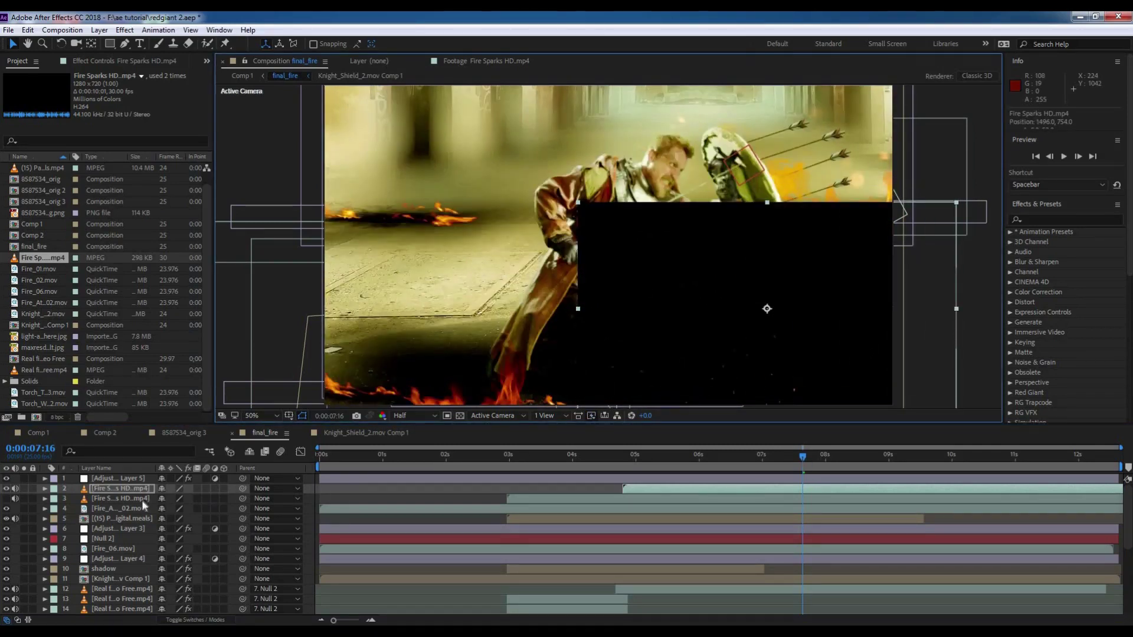
Undo a stray rotation on the sparks layer and enlarge it to 152%
key(r)
drag(171, 498, 702, 280)
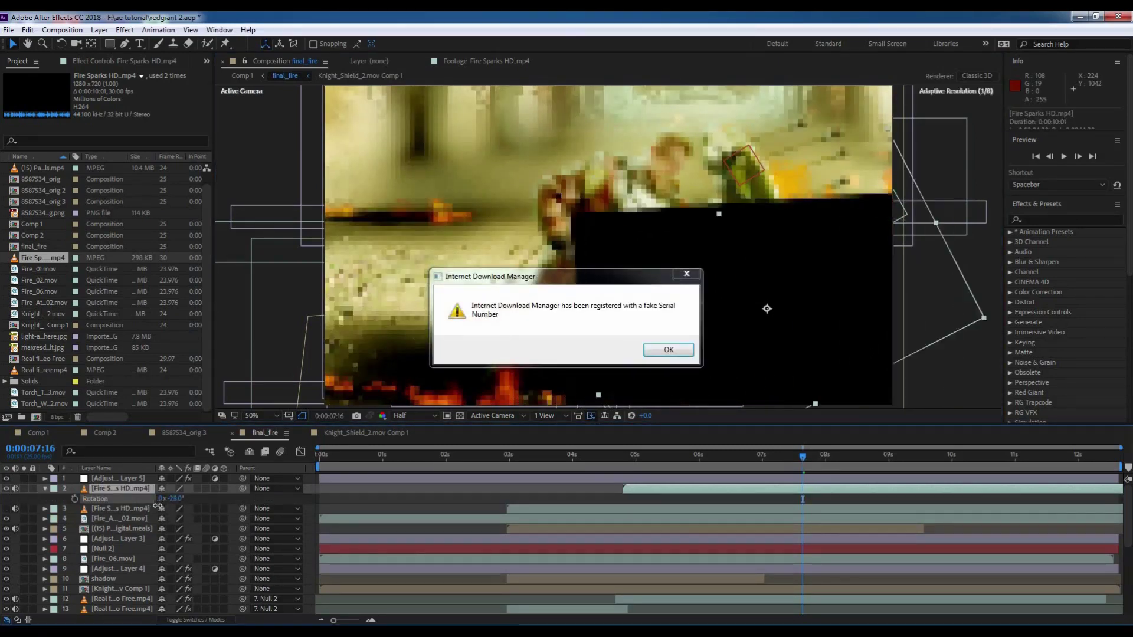
click(699, 276)
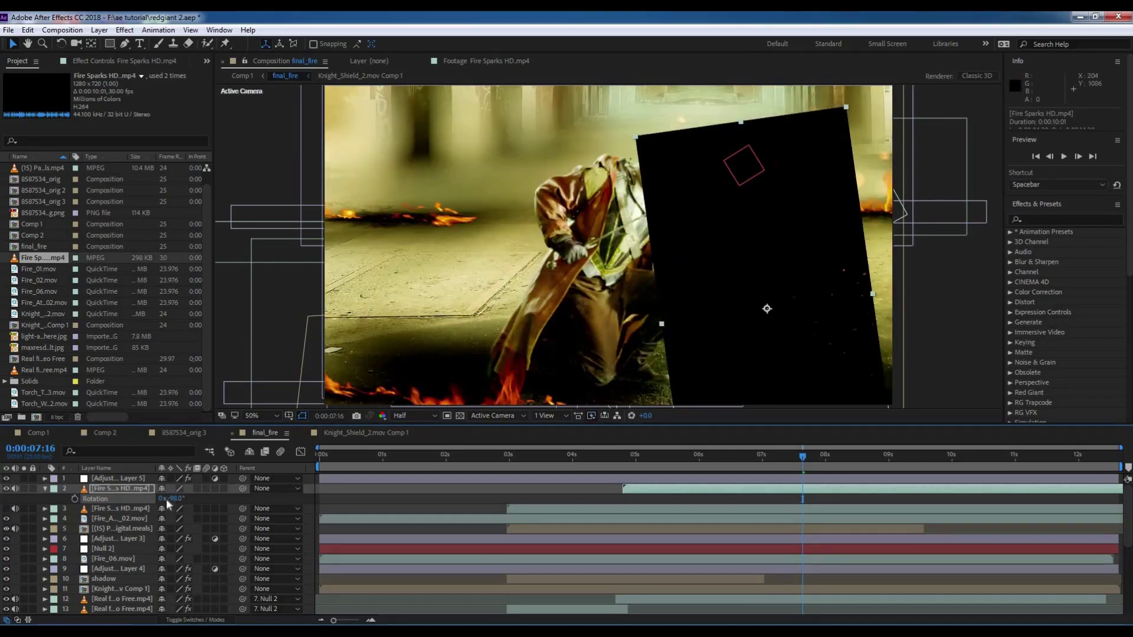
key(ctrl+z)
key(s)
drag(190, 499, 626, 485)
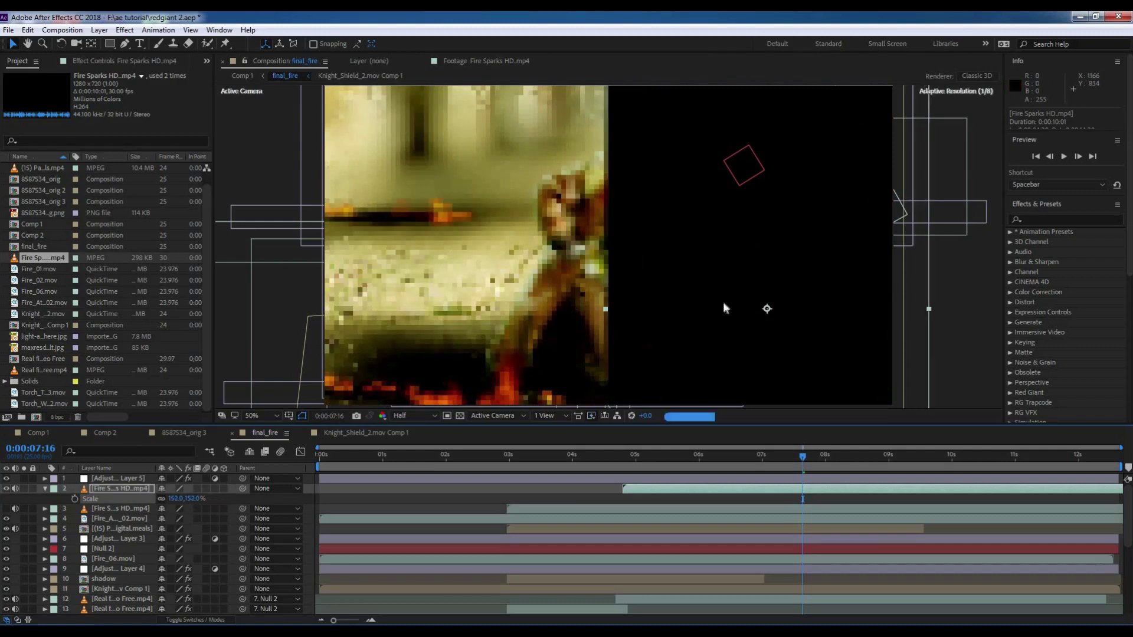
Preview the sparks between about 0:00:04:24 and 0:00:06:22
click(654, 479)
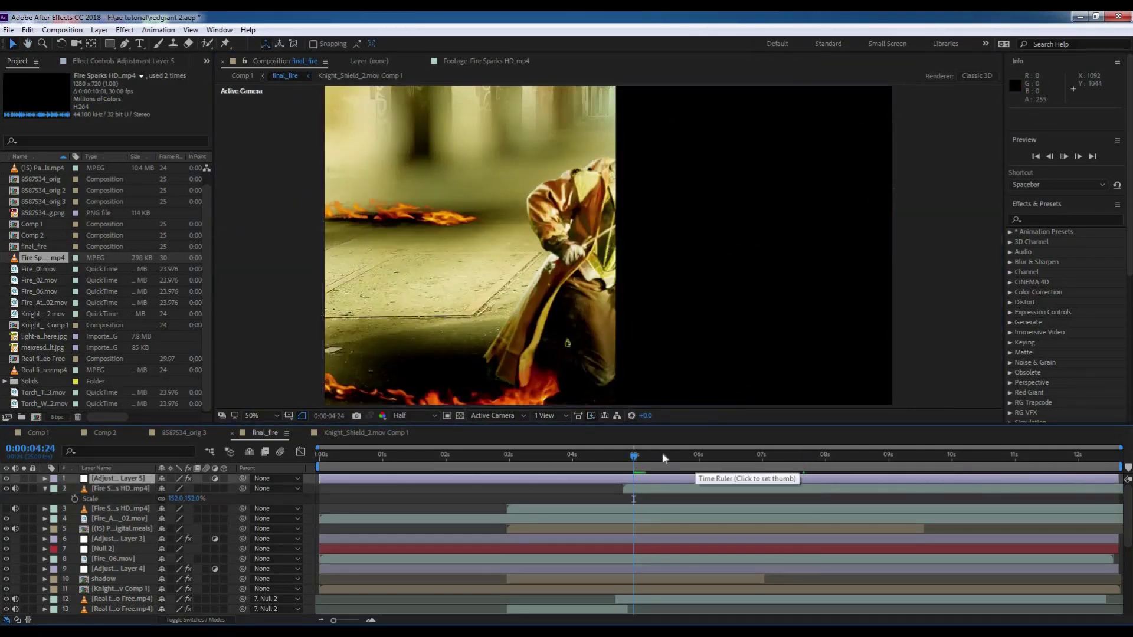
drag(667, 454, 778, 458)
key(space)
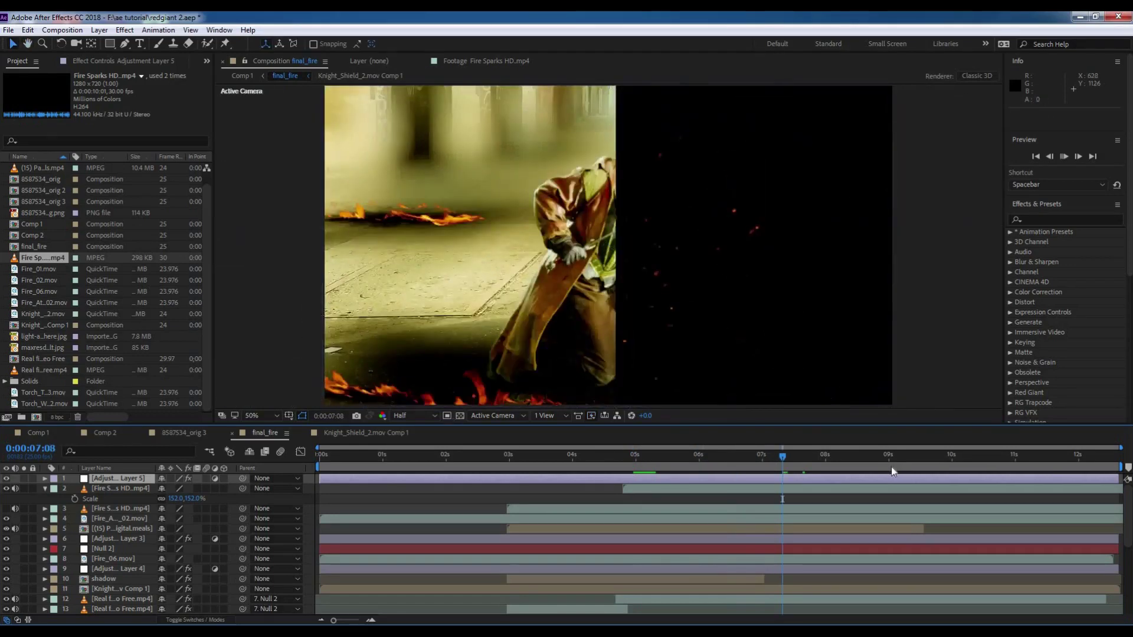
key(space)
Rotate the Fire Sparks layer to -90 degrees
click(139, 489)
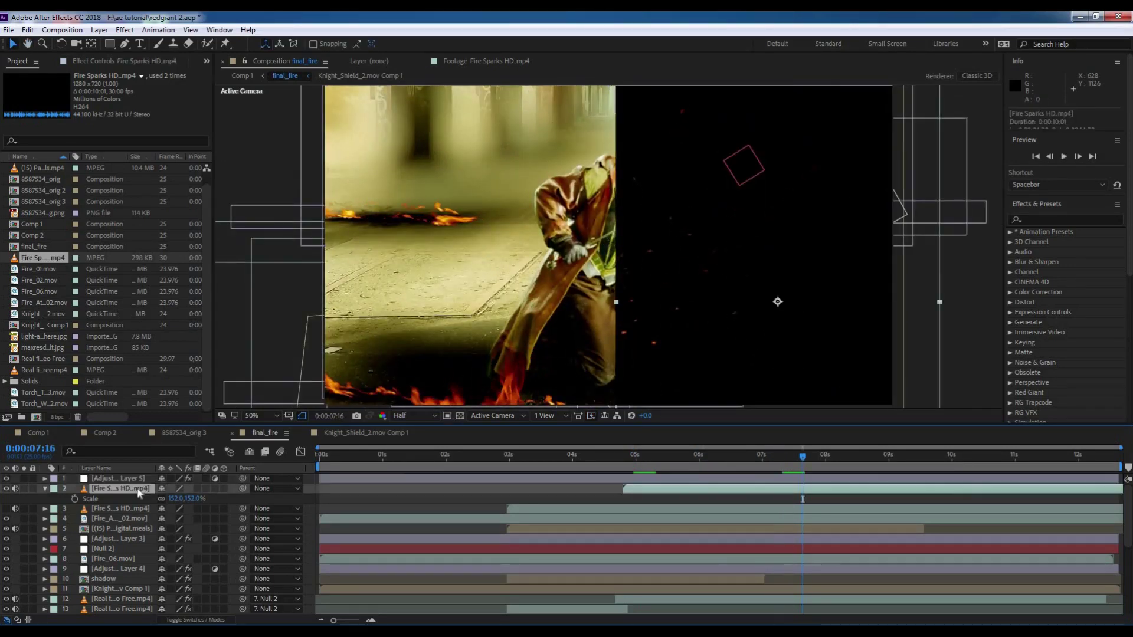
key(space)
key(r)
click(177, 499)
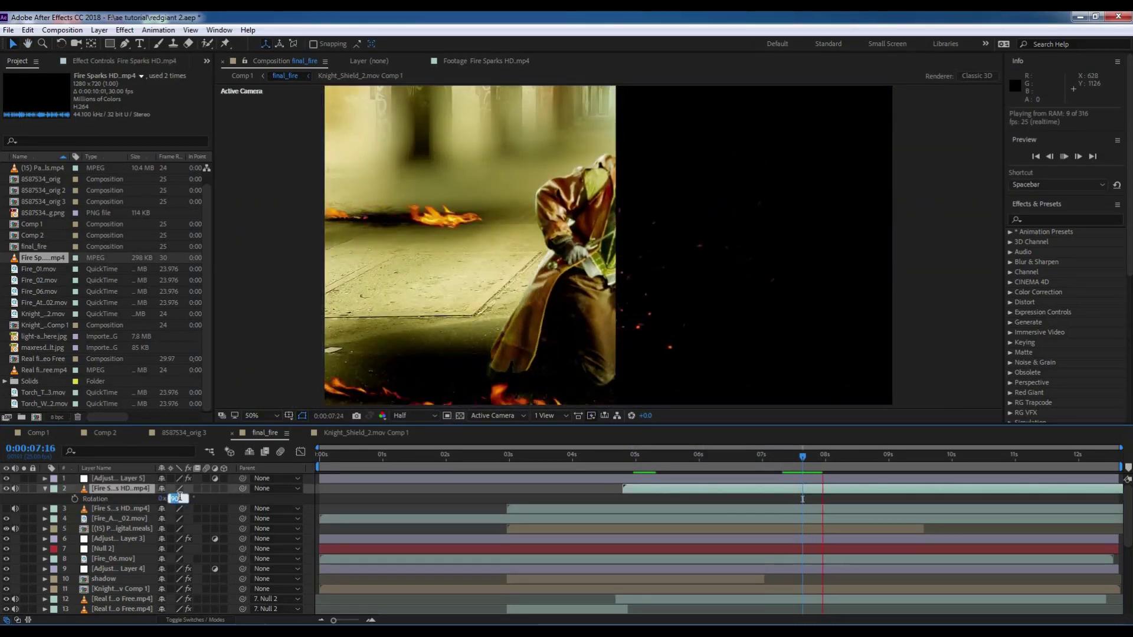
text(-90)
key(Return)
Shift the Fire Sparks layer to start at 3 seconds and check frame 3:08
drag(791, 467, 682, 466)
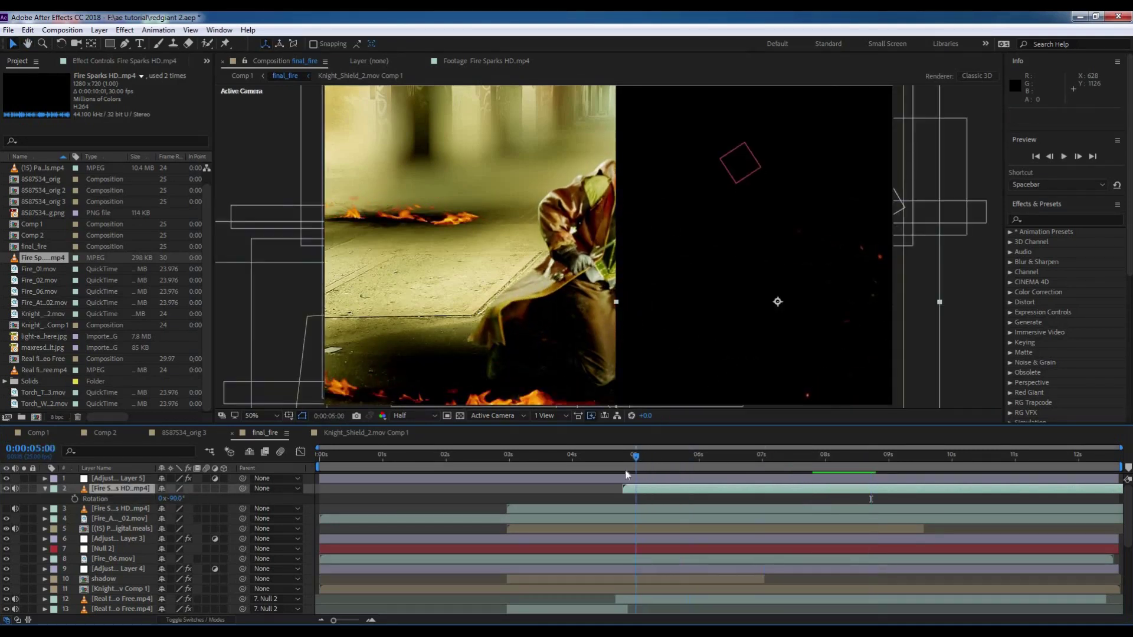
click(851, 454)
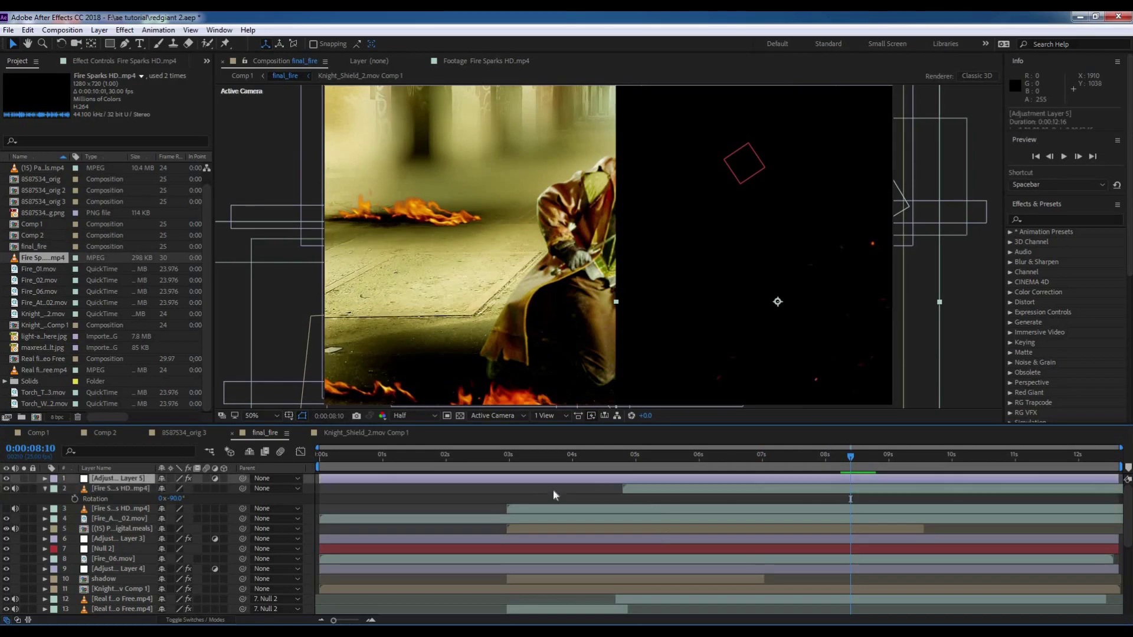
drag(666, 502, 549, 508)
click(529, 454)
click(120, 30)
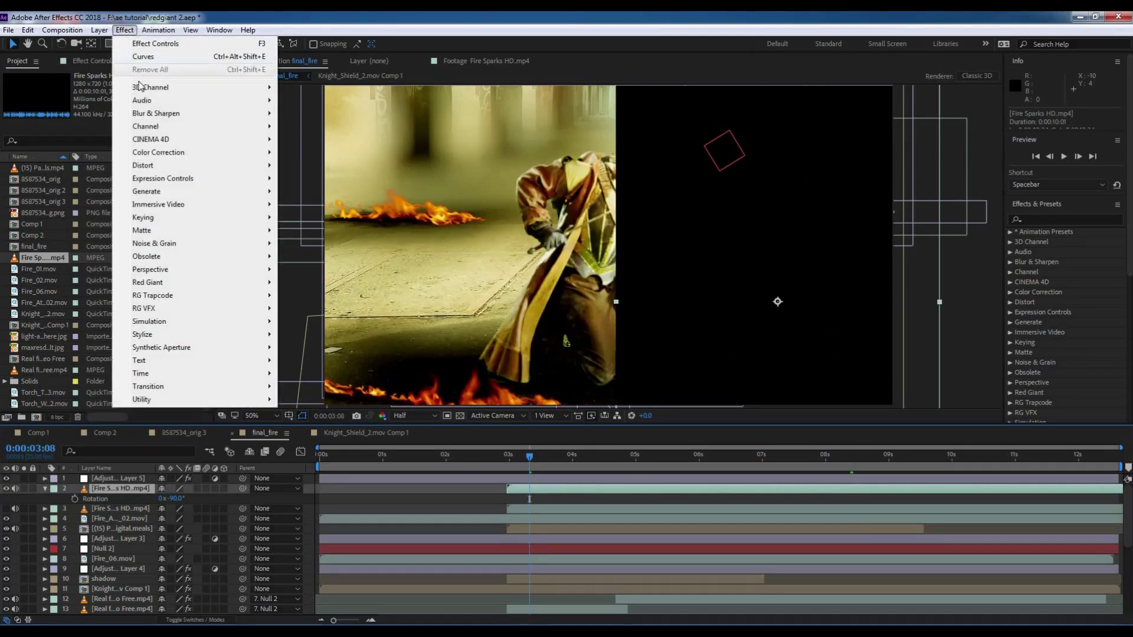
Set the Fire Sparks layer to Screen blending and preview the sparks around five seconds
mouse_move(173, 190)
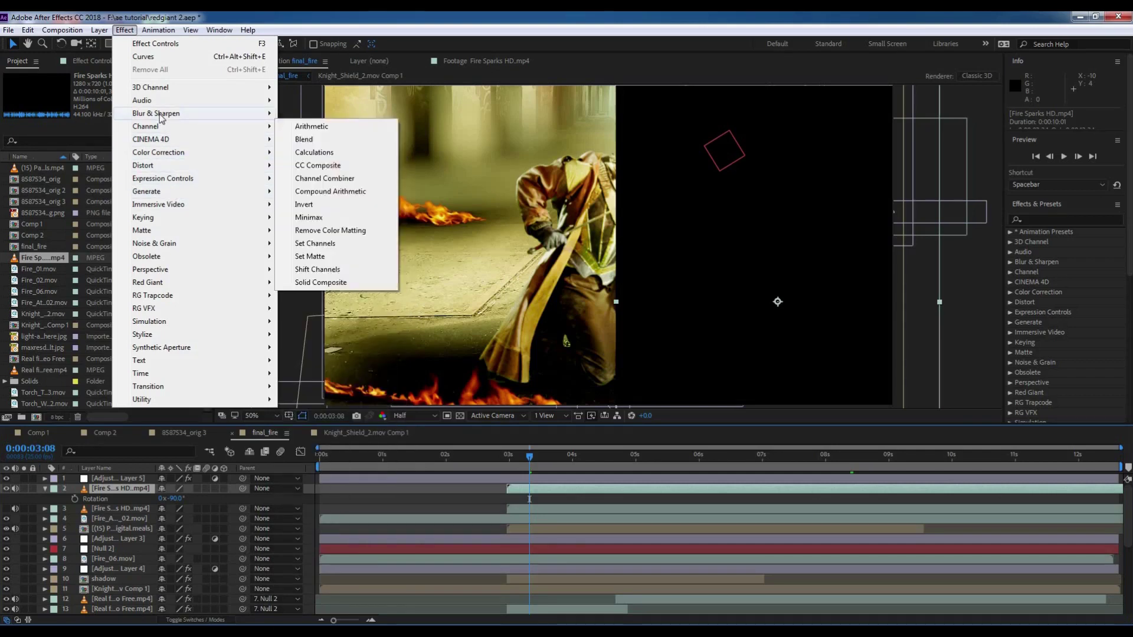
right_click(109, 489)
mouse_move(171, 273)
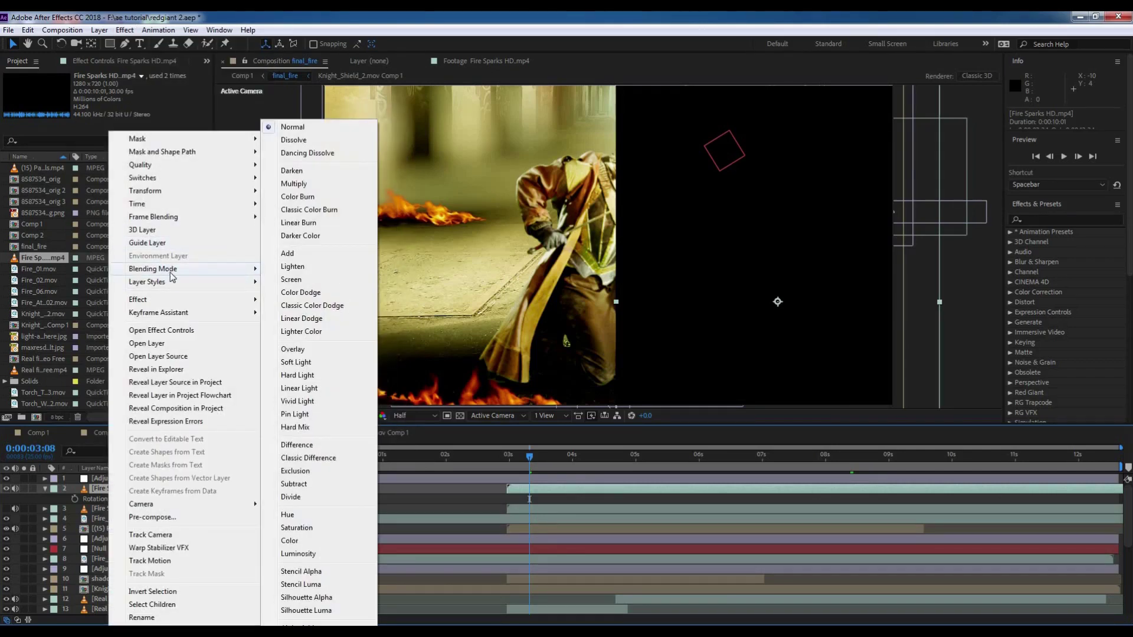
click(319, 281)
key(space)
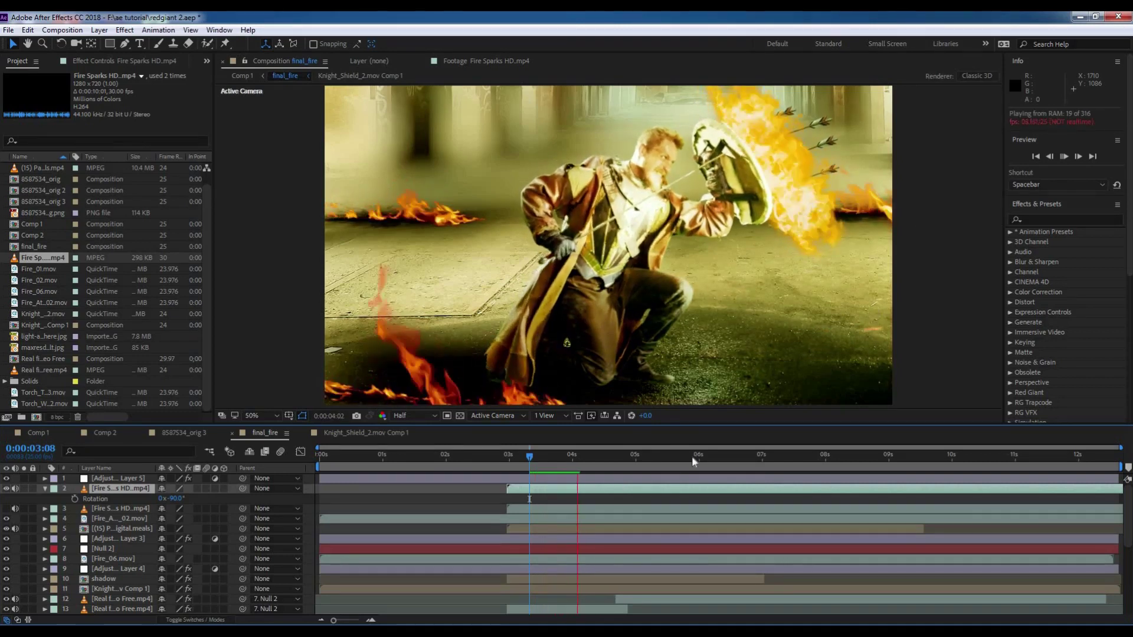
drag(607, 460, 696, 460)
key(space)
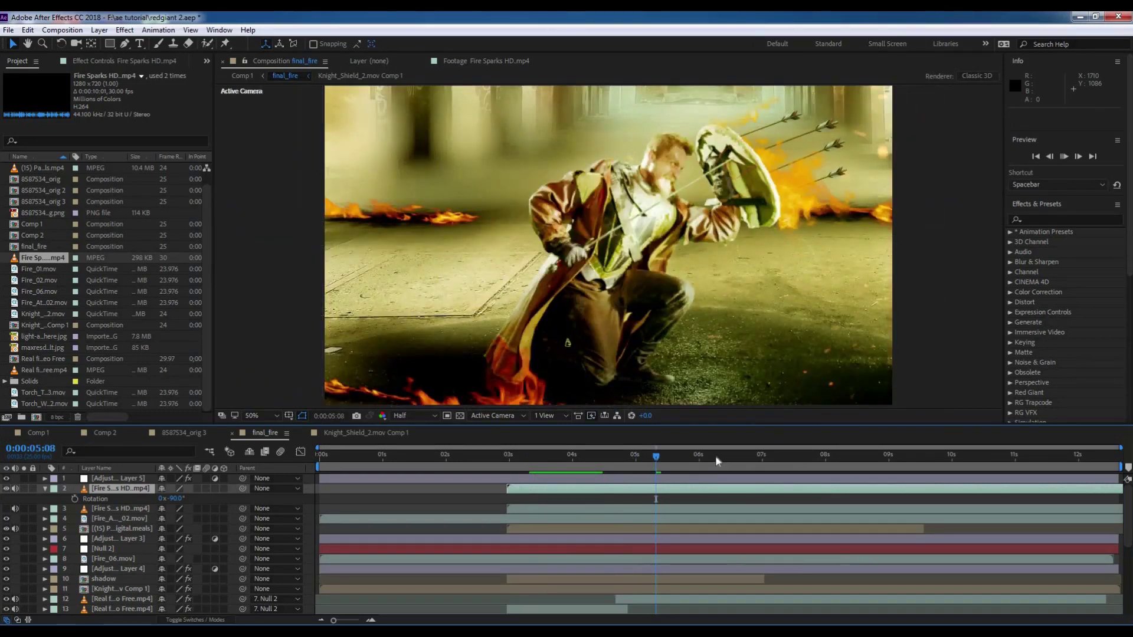
click(637, 455)
At frame 3:21, delete the duplicate Fire Sparks layer and preview the result
click(561, 466)
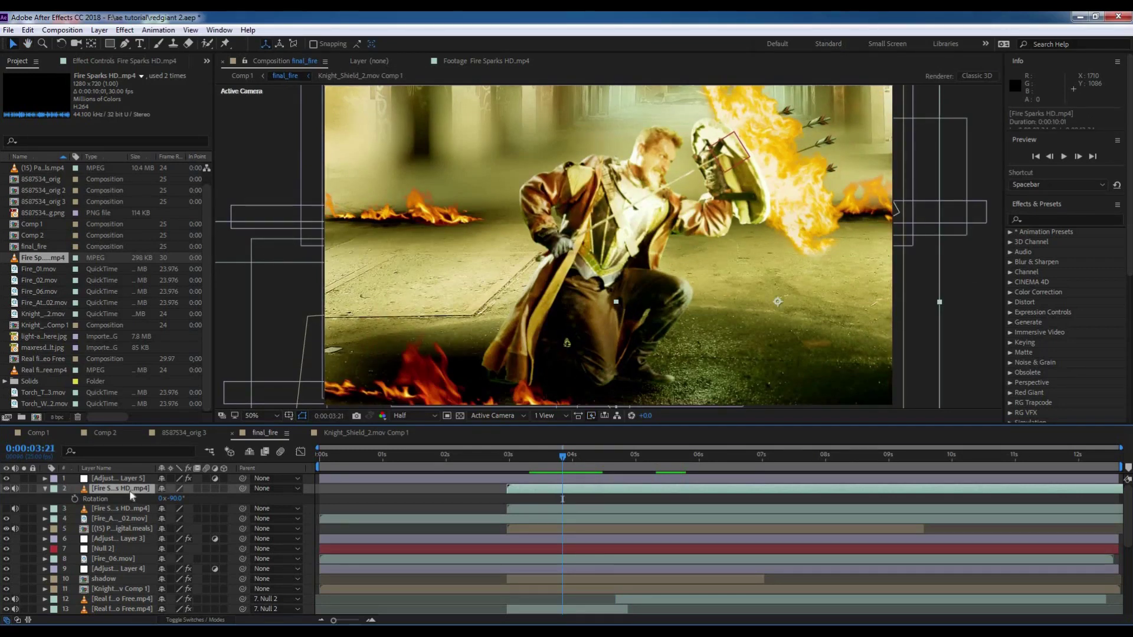
key(Delete)
key(space)
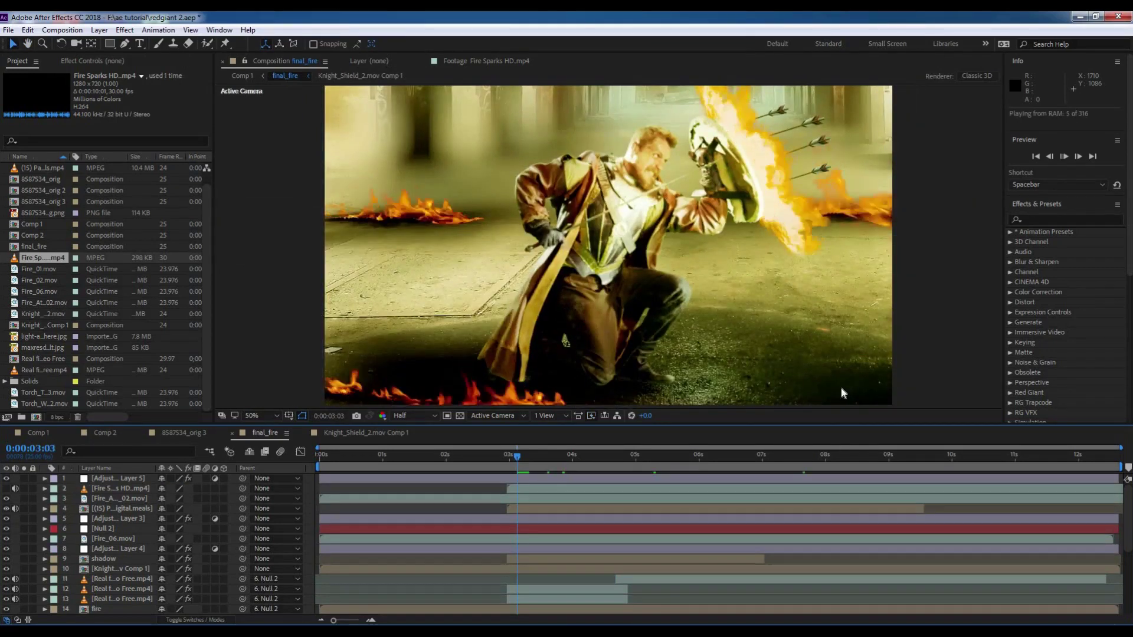
key(space)
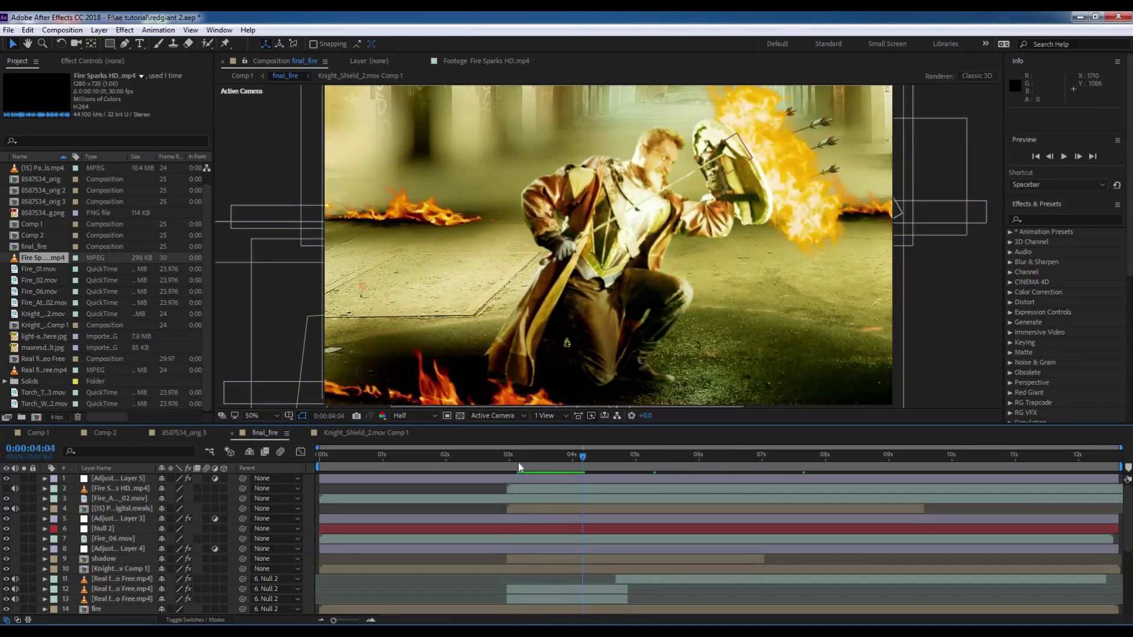
Select Adjustment Layer 5 at frame 3:01 and preview the composition up to 3:07
click(512, 465)
click(278, 479)
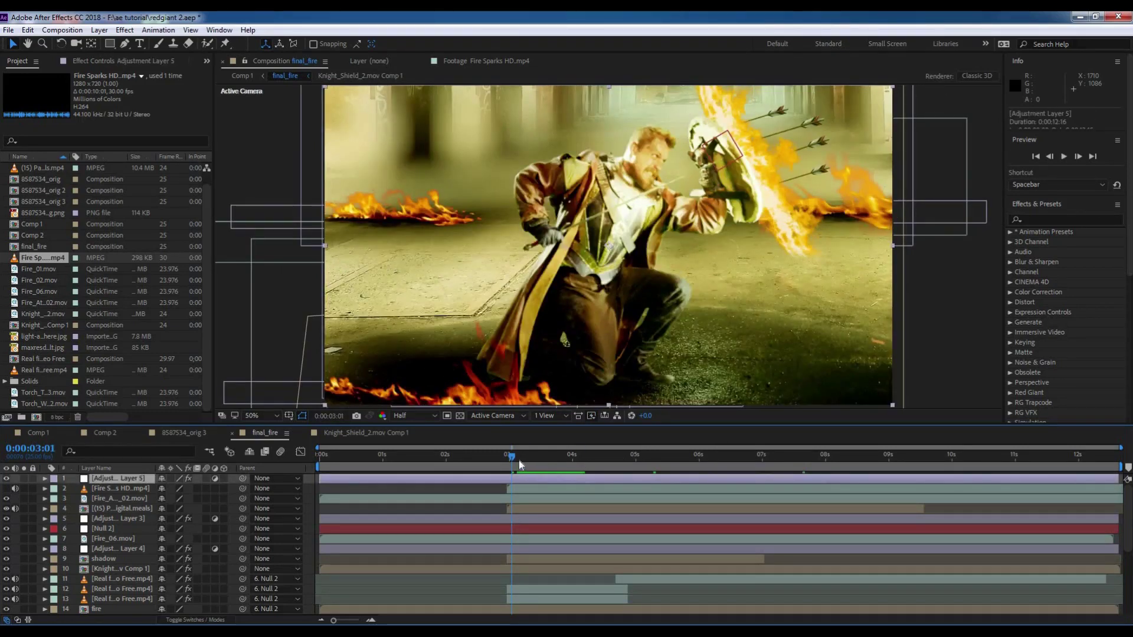
key(space)
key(space)
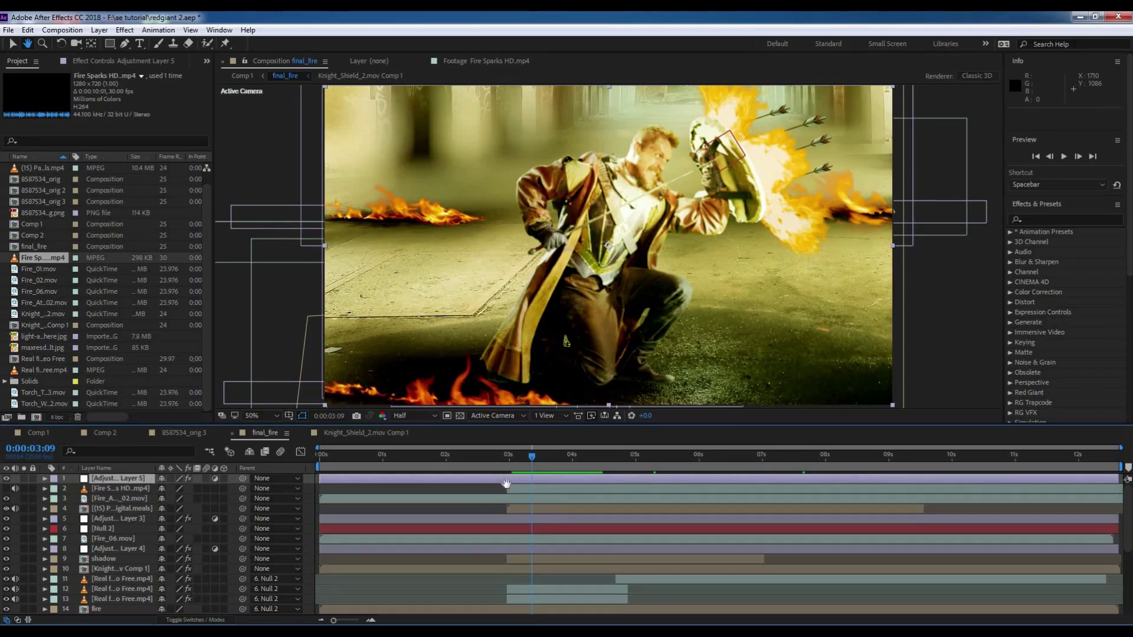
click(527, 455)
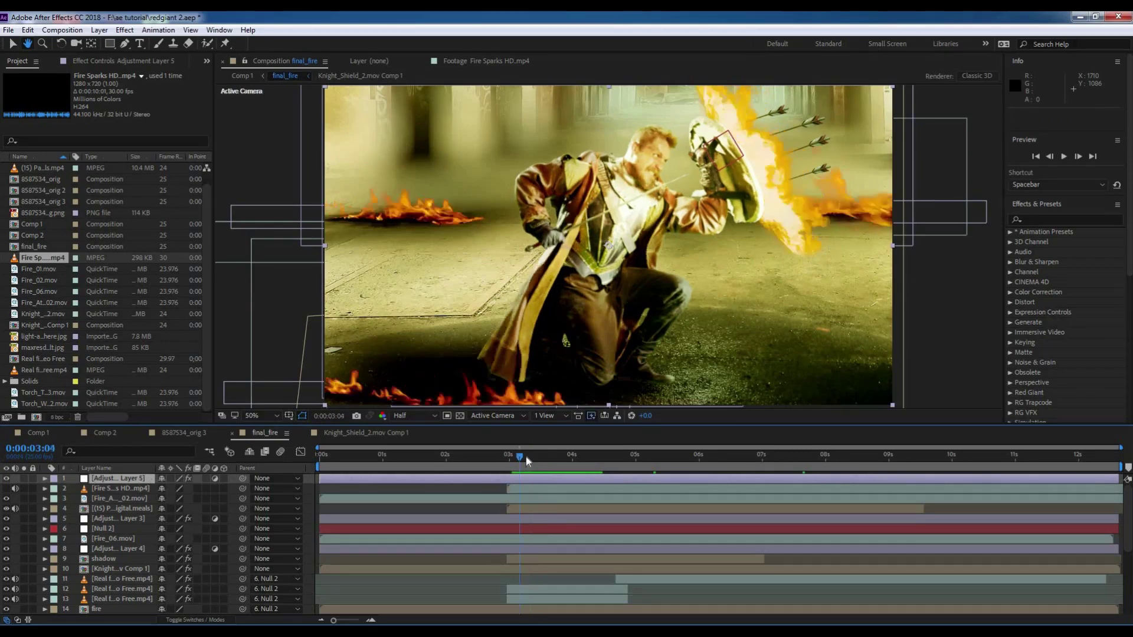
click(95, 31)
Add Adjustment Layer 6 and inspect the Curves and Color Balance effects on Adjustment Layer 5
mouse_move(171, 43)
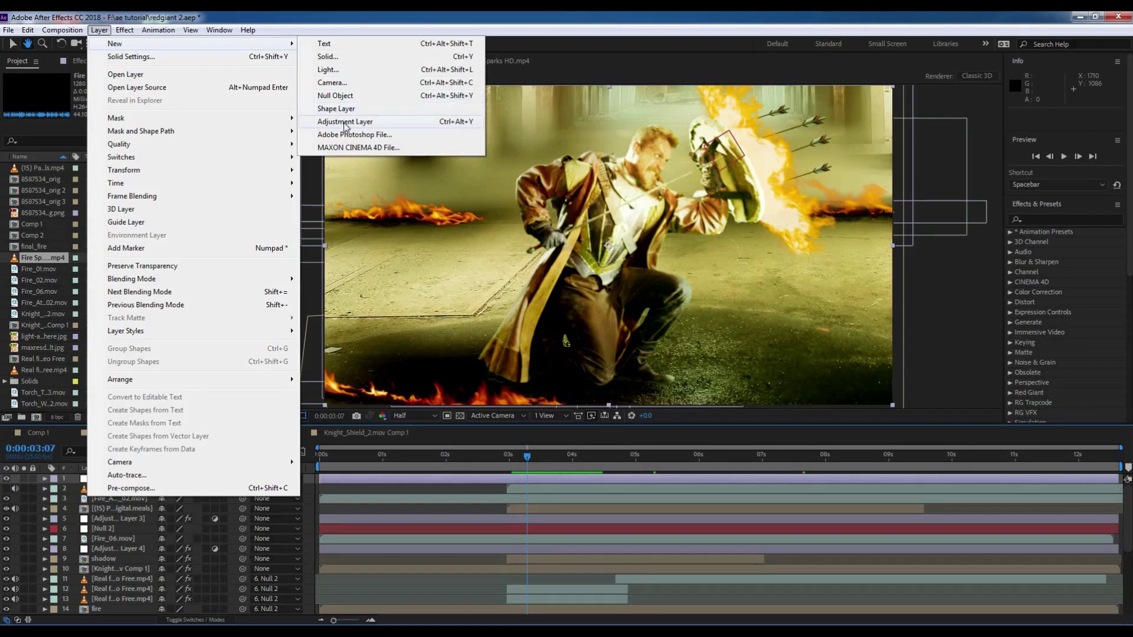
click(345, 121)
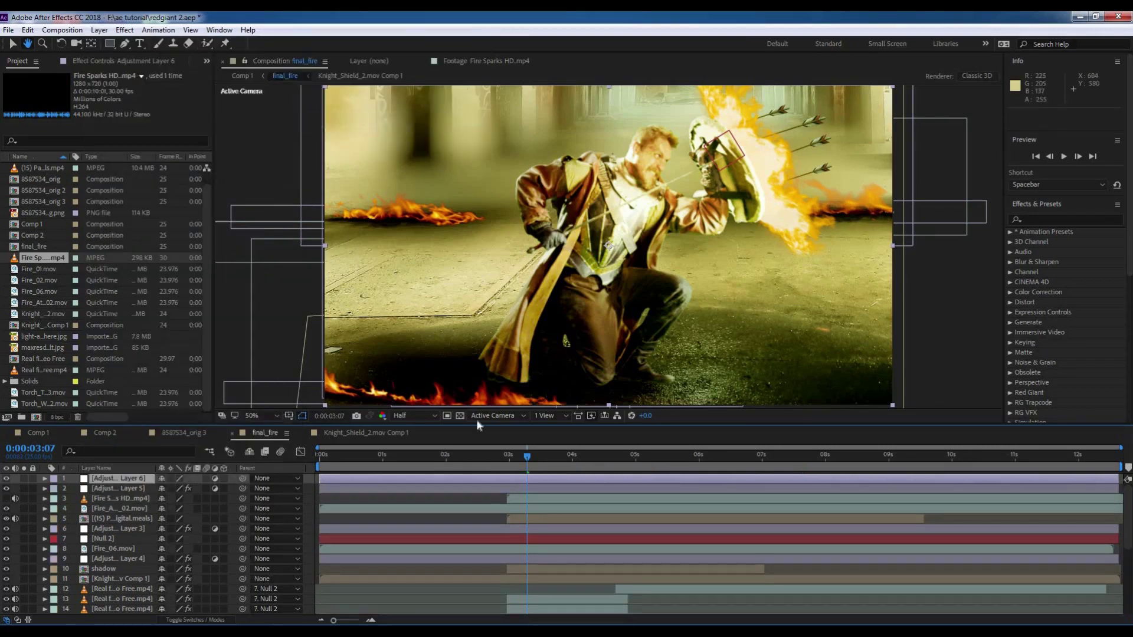
double_click(116, 489)
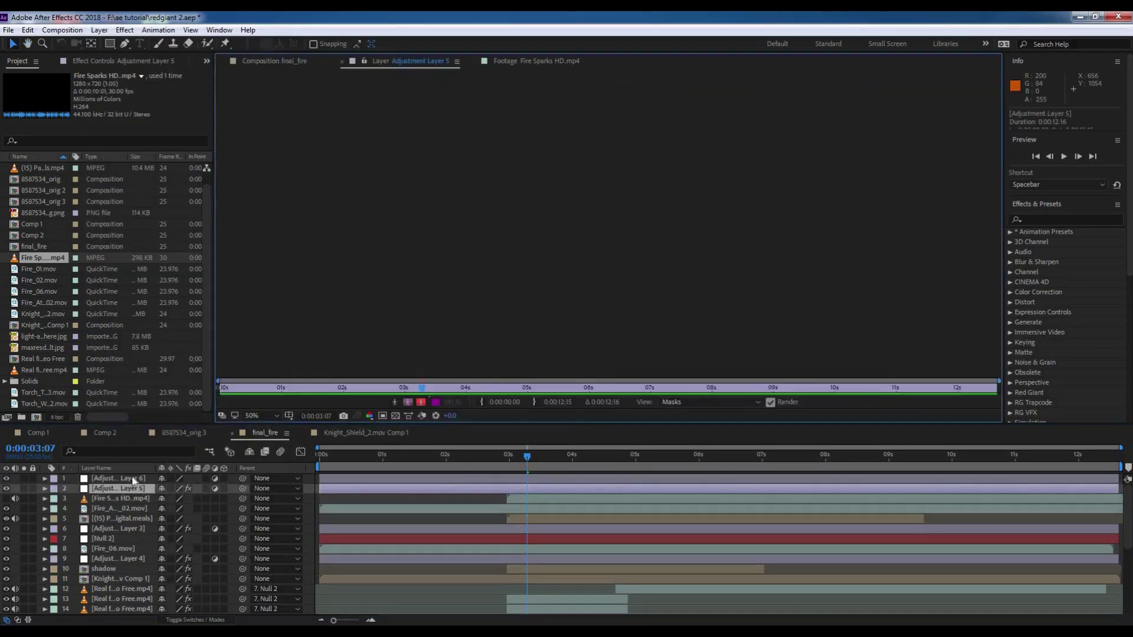
click(95, 61)
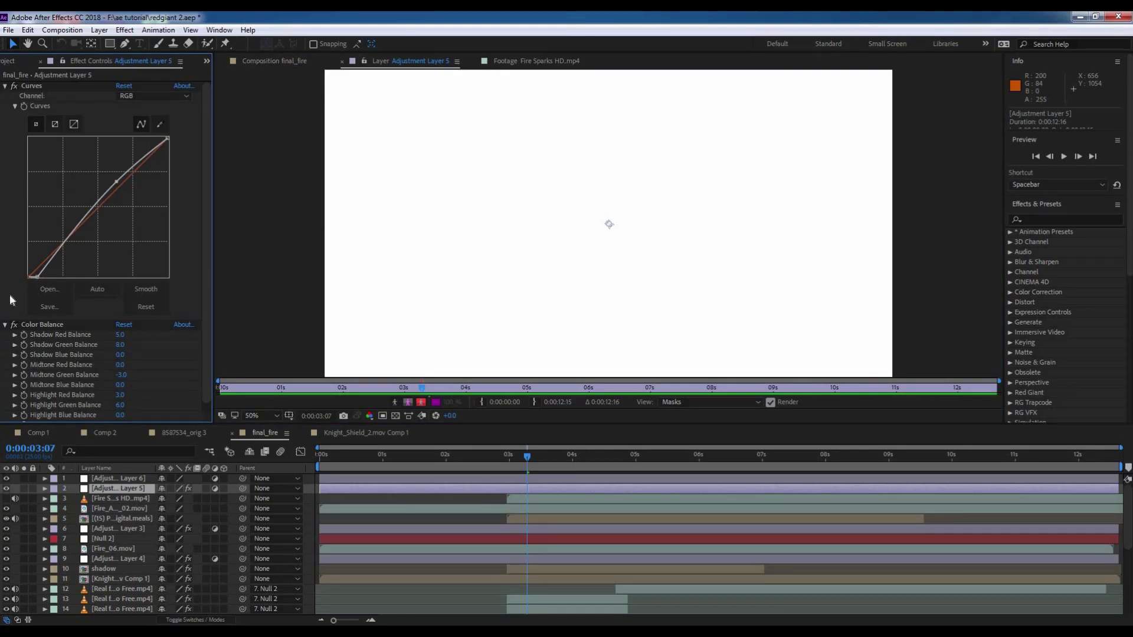
click(4, 325)
click(5, 85)
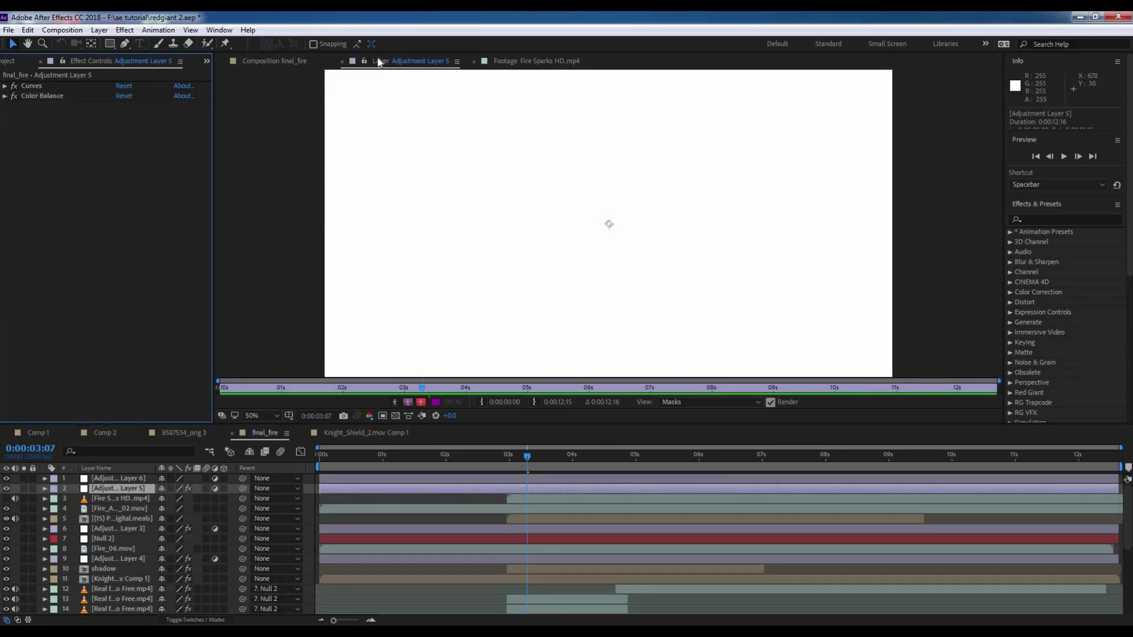
click(291, 62)
Paste Adjustment Layer 5's Curves and Color Balance onto Adjustment Layer 6, then remove them
shift+click(46, 97)
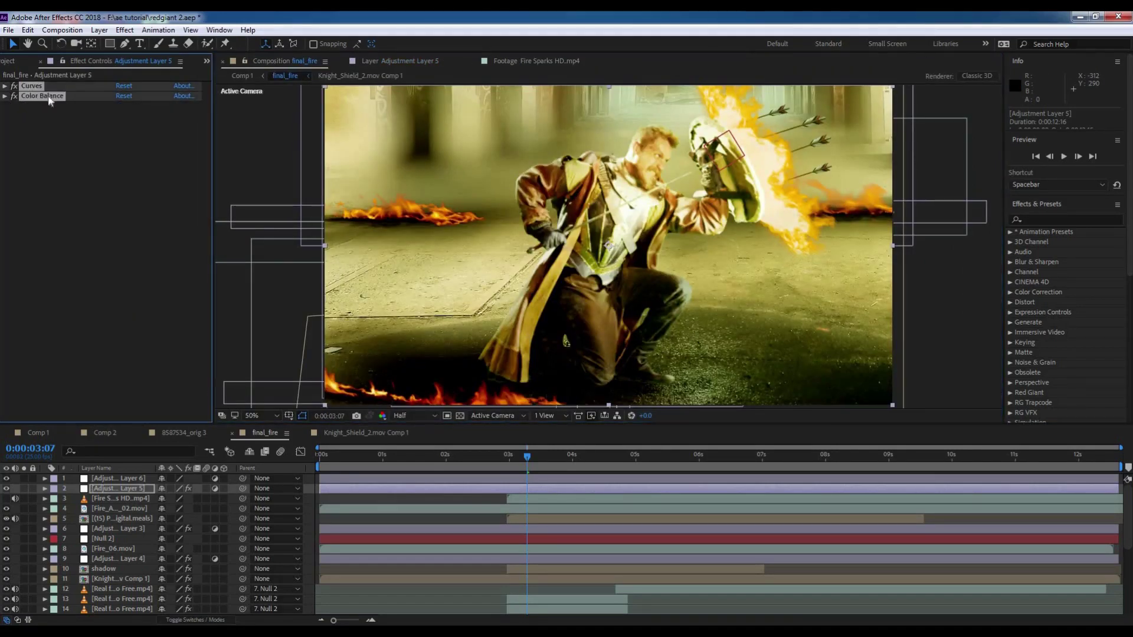
click(82, 478)
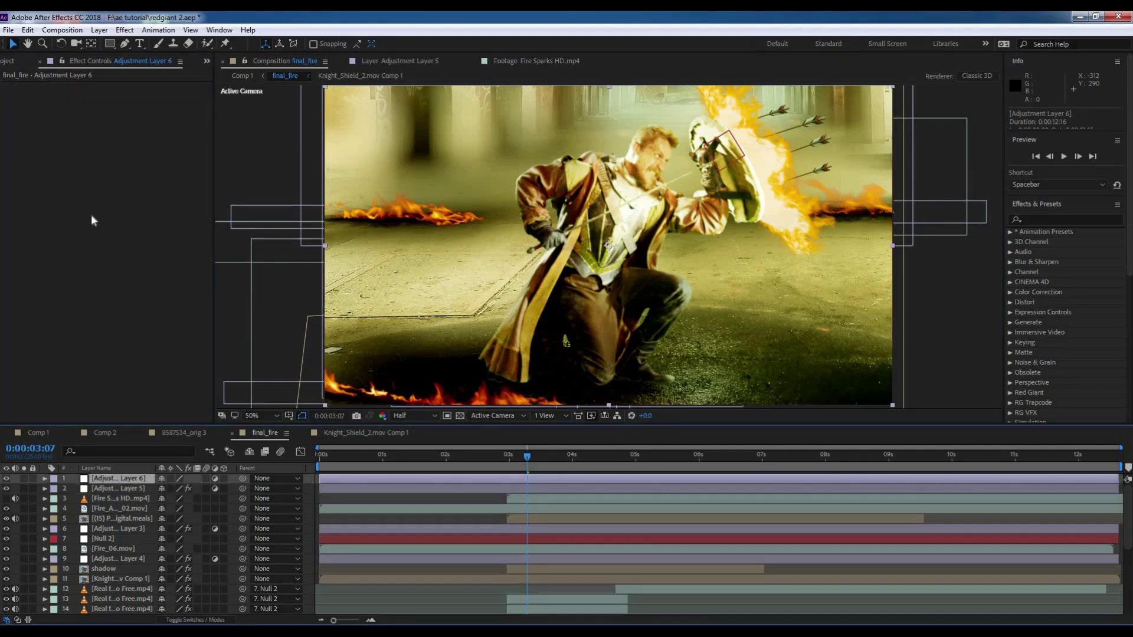
click(107, 490)
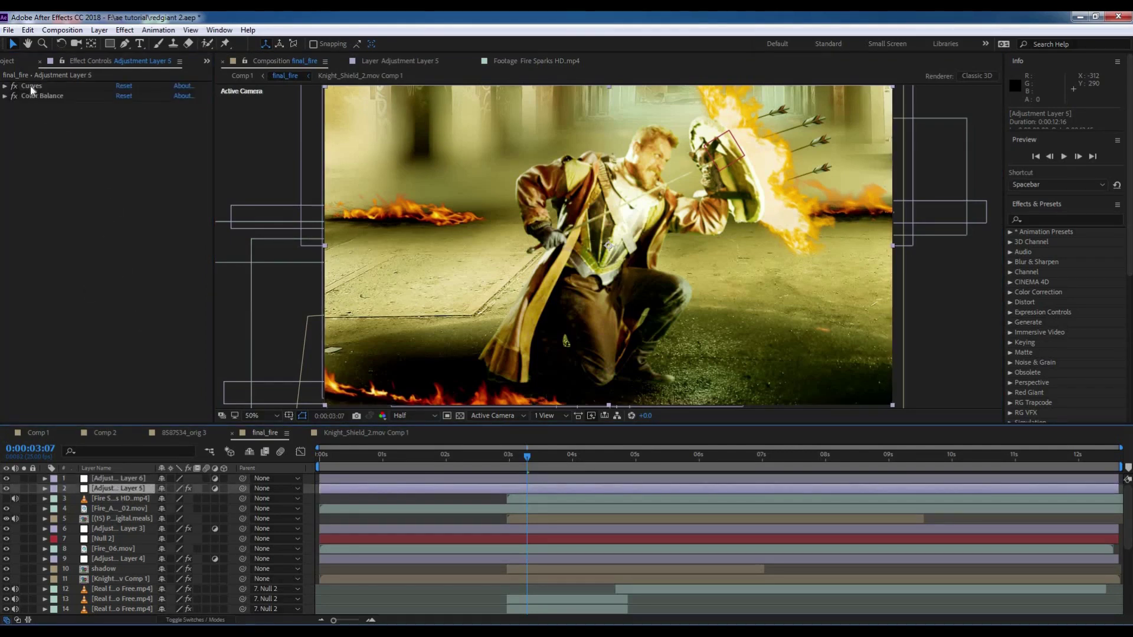
click(113, 478)
key(ctrl+v)
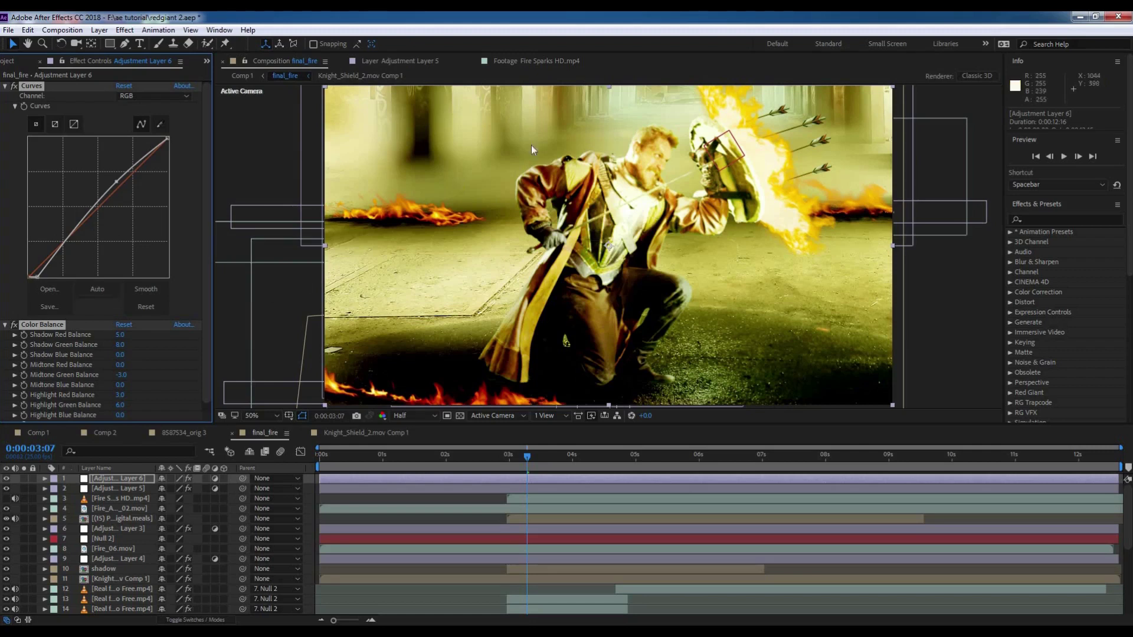
key(Delete)
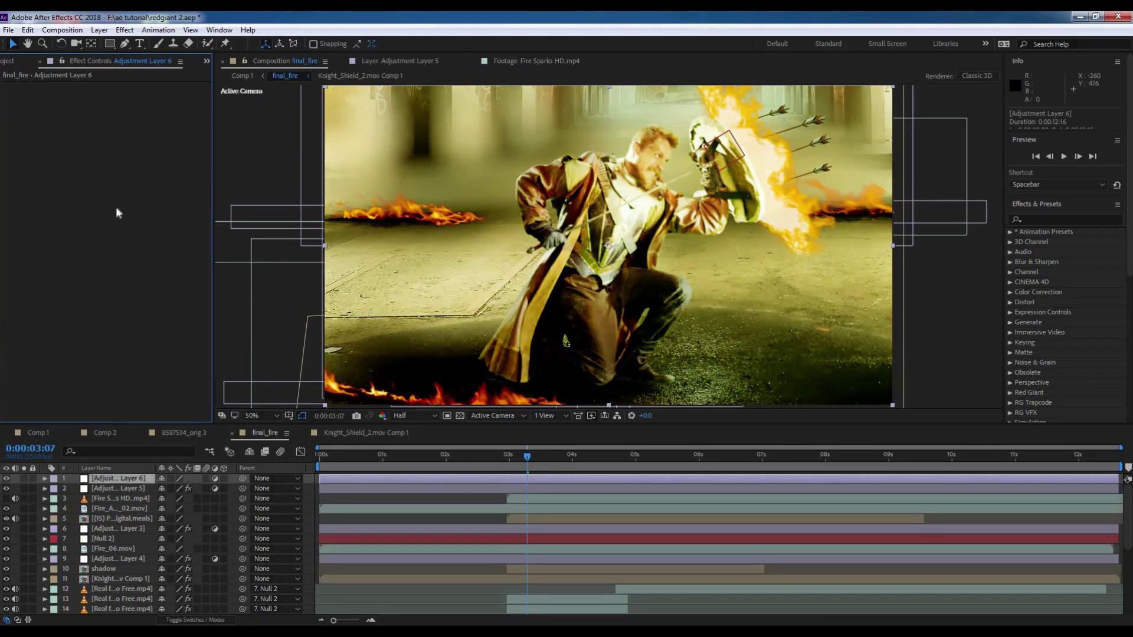
Review Adjustment Layer 3, Null 2 and Adjustment Layer 4, then play the composition from the start
click(101, 531)
click(112, 538)
click(120, 559)
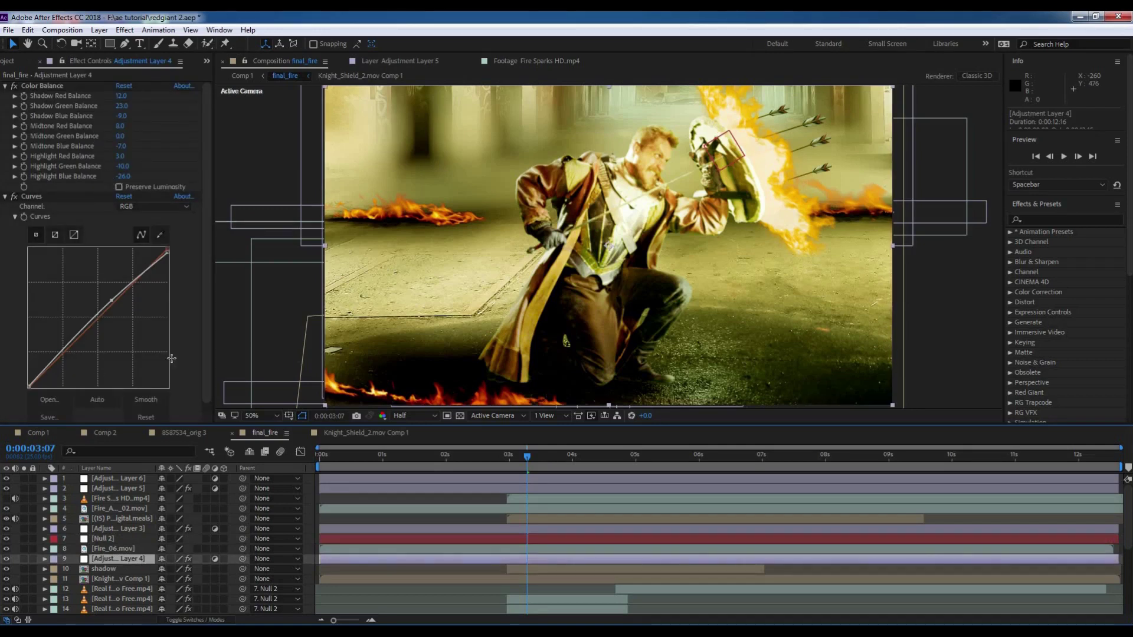
scroll(167, 354, down, 1)
drag(533, 459, 320, 456)
scroll(274, 583, down, 5)
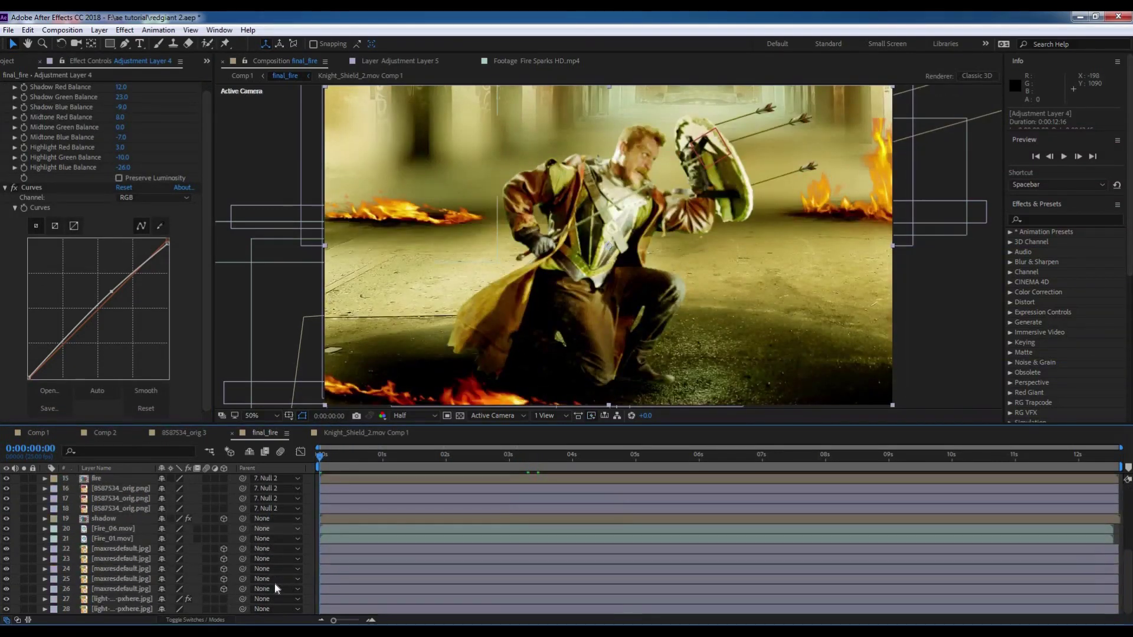
scroll(274, 582, up, 5)
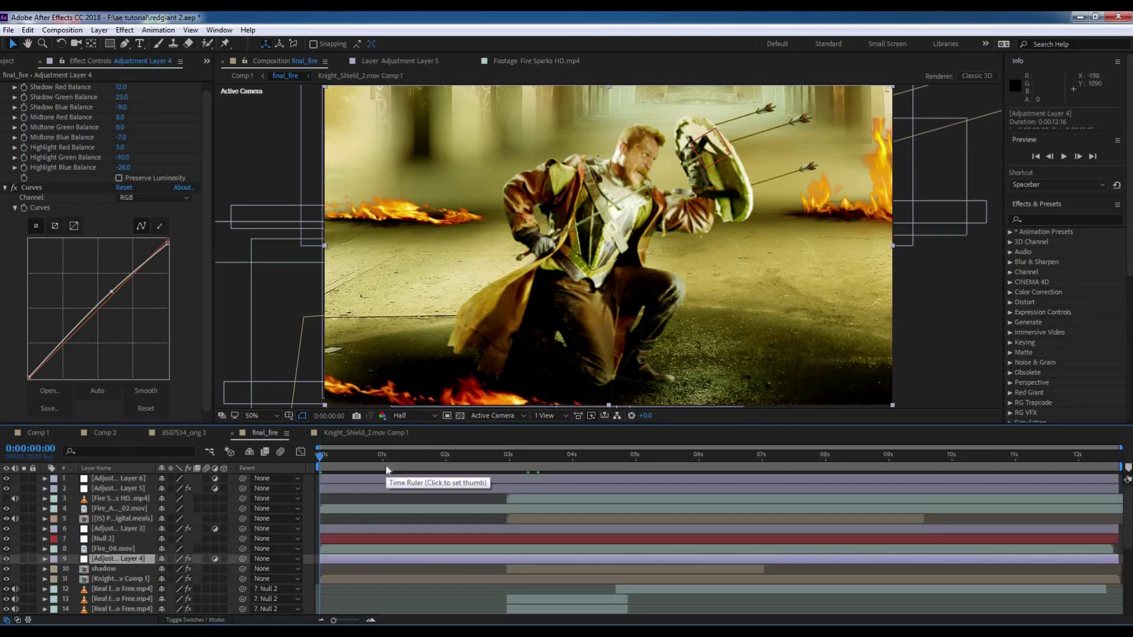
key(space)
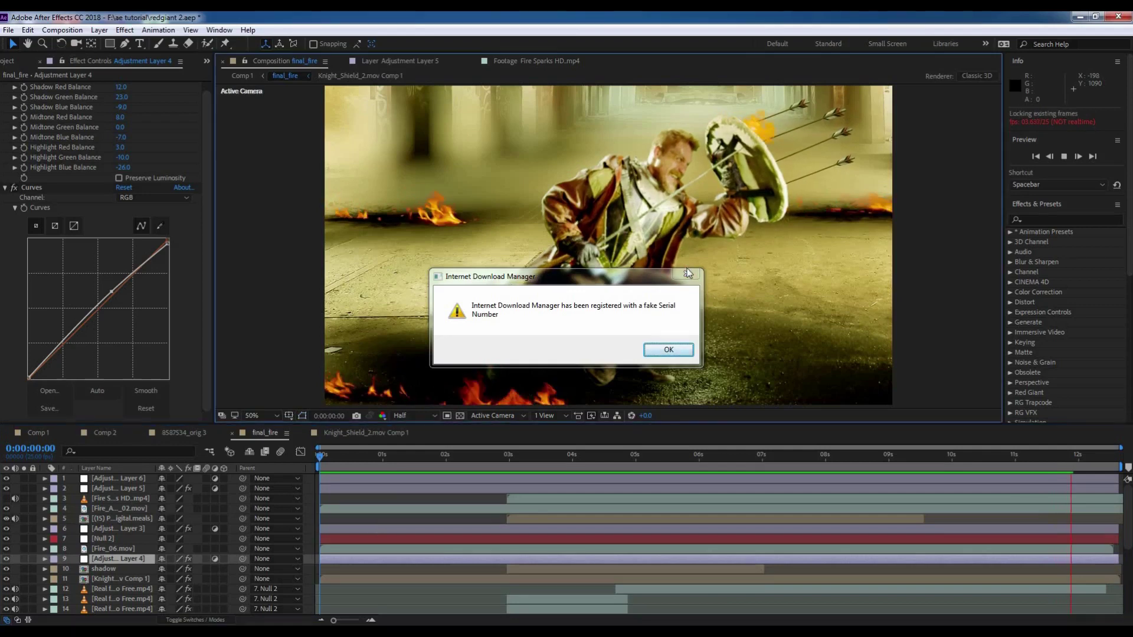
click(688, 273)
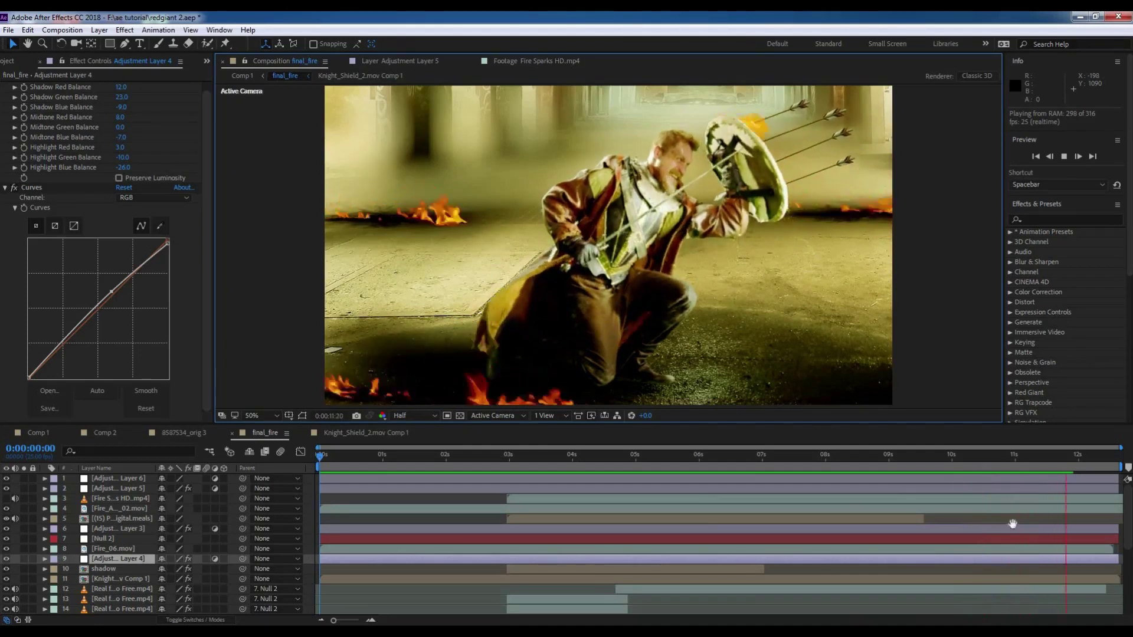
key(space)
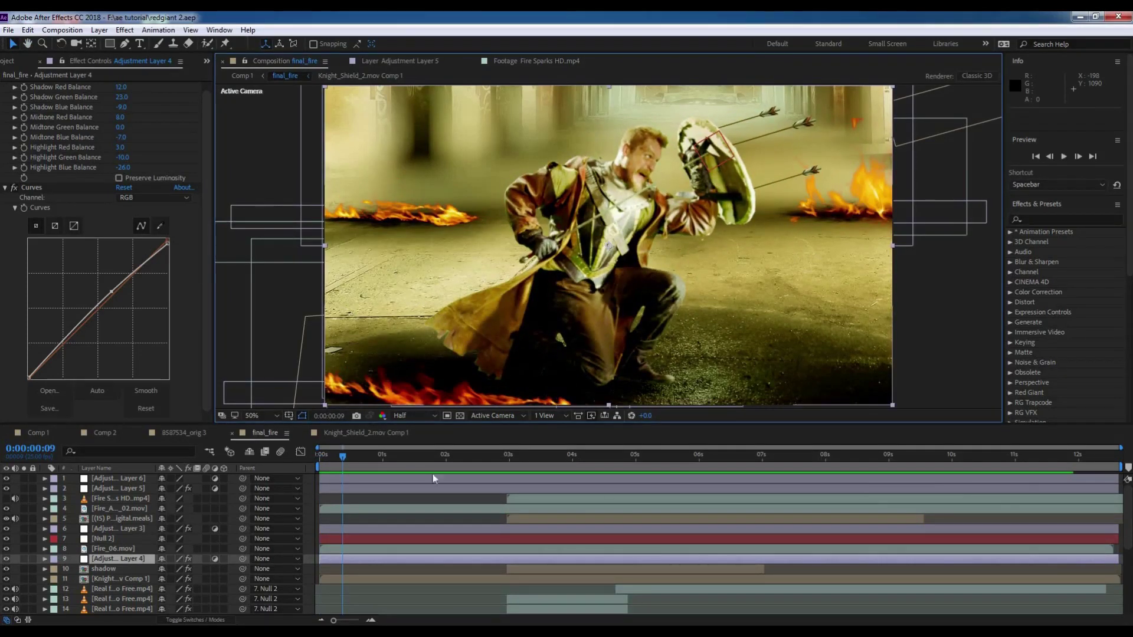